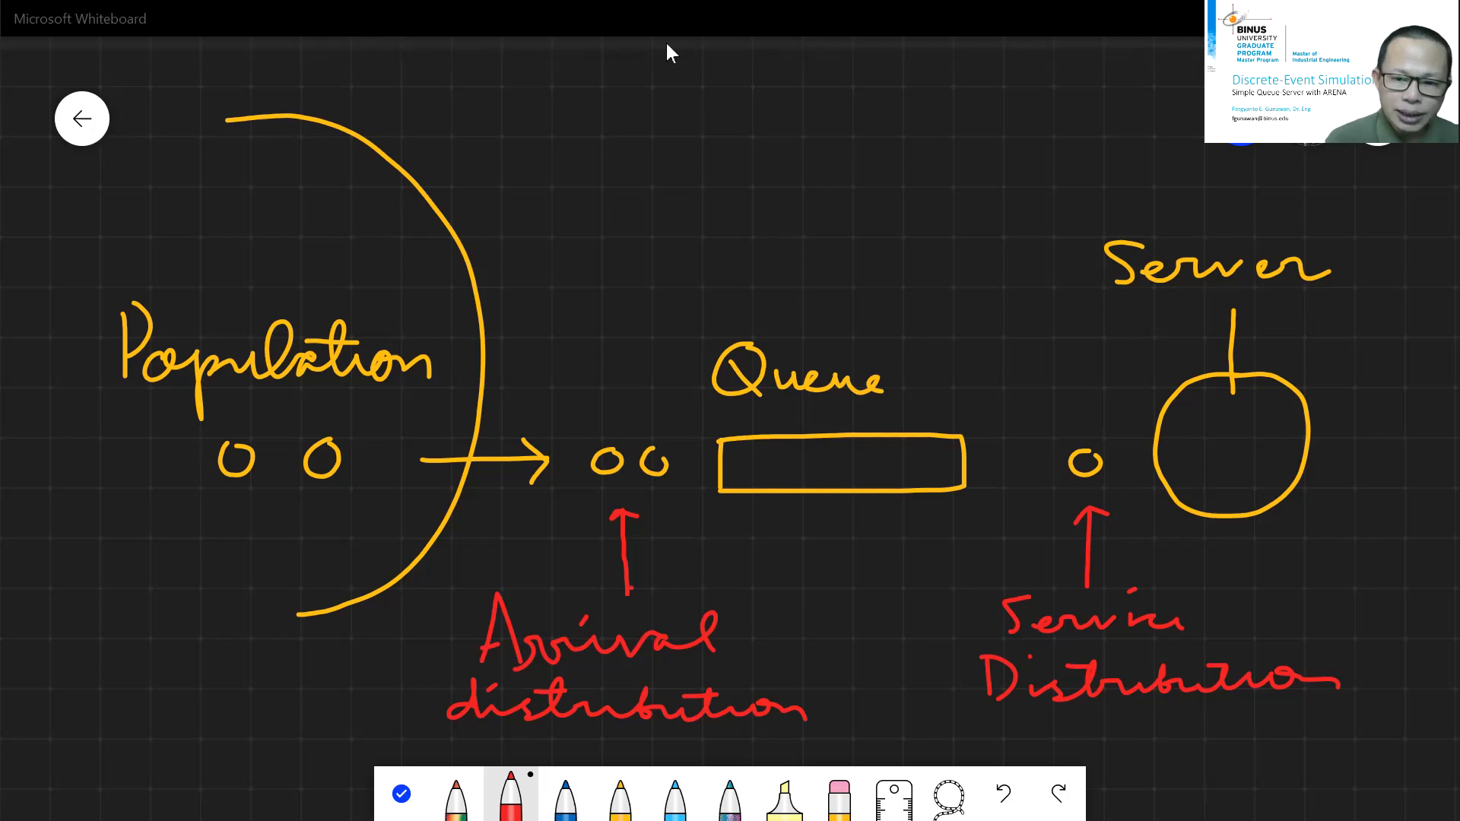
Switch to Arena and create a new blank model.
key("alt+Tab")
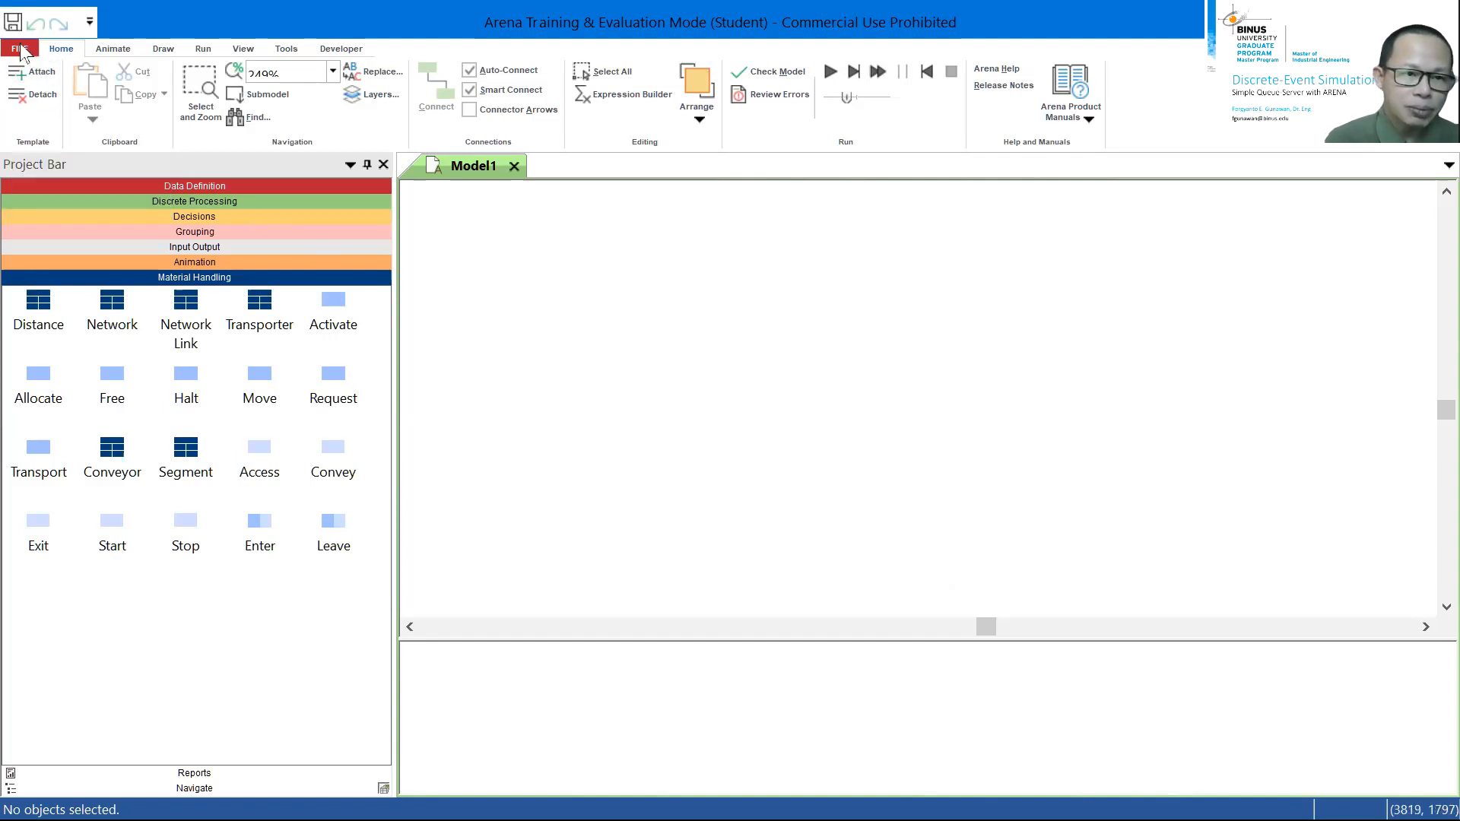
key("ctrl+F1")
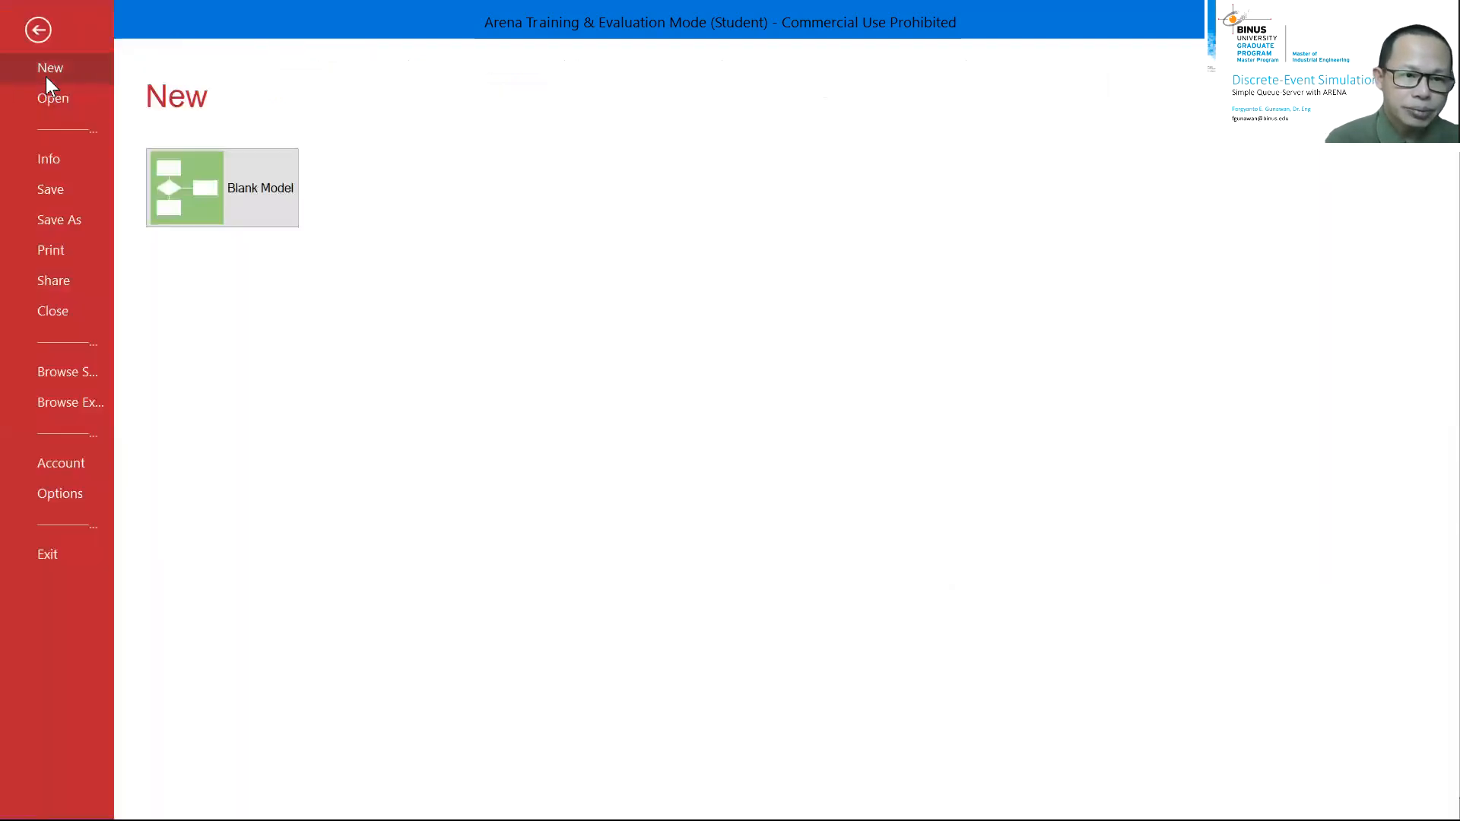
left_click(255, 207)
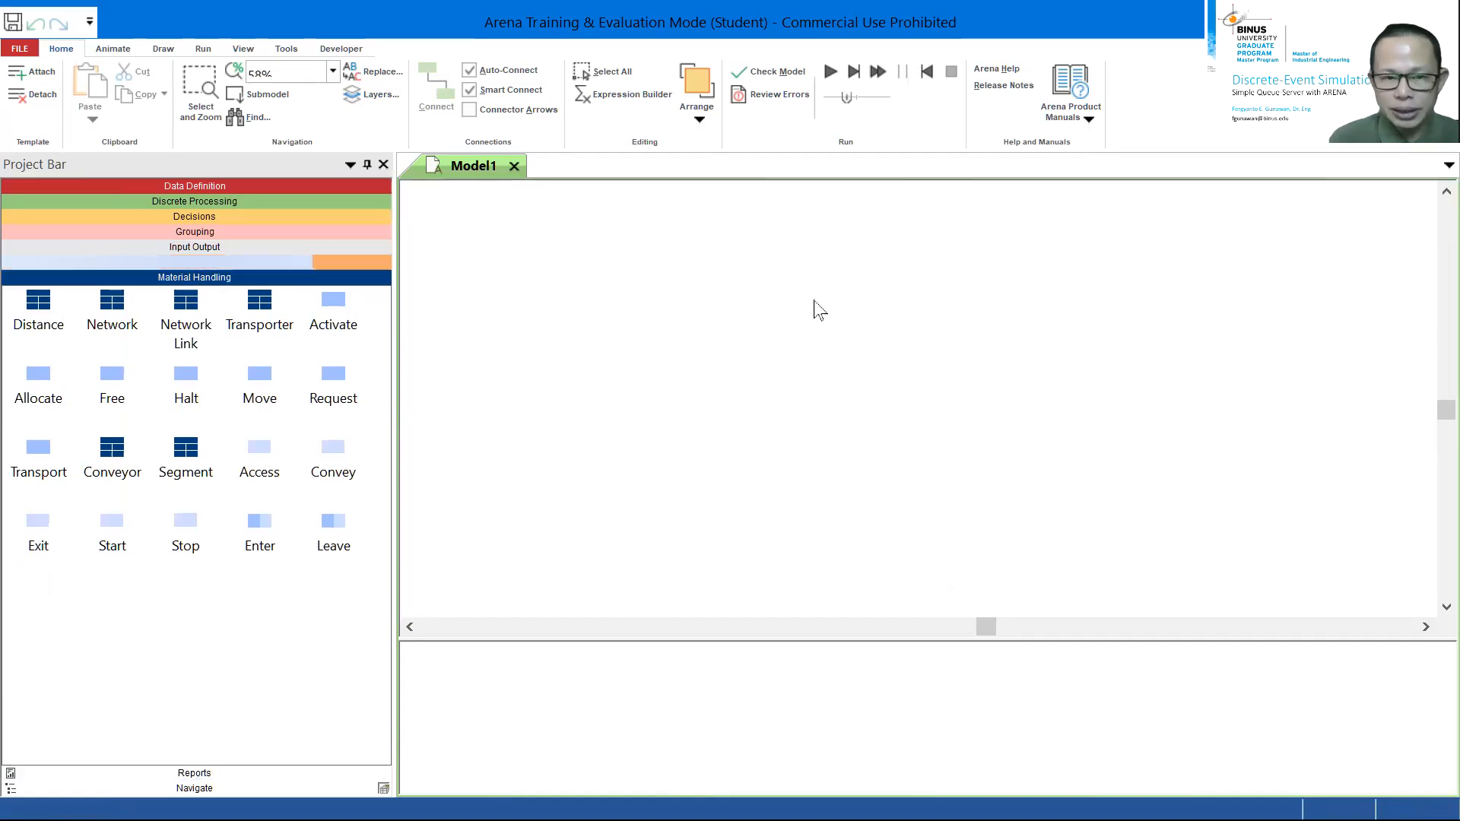
key("ctrl+n")
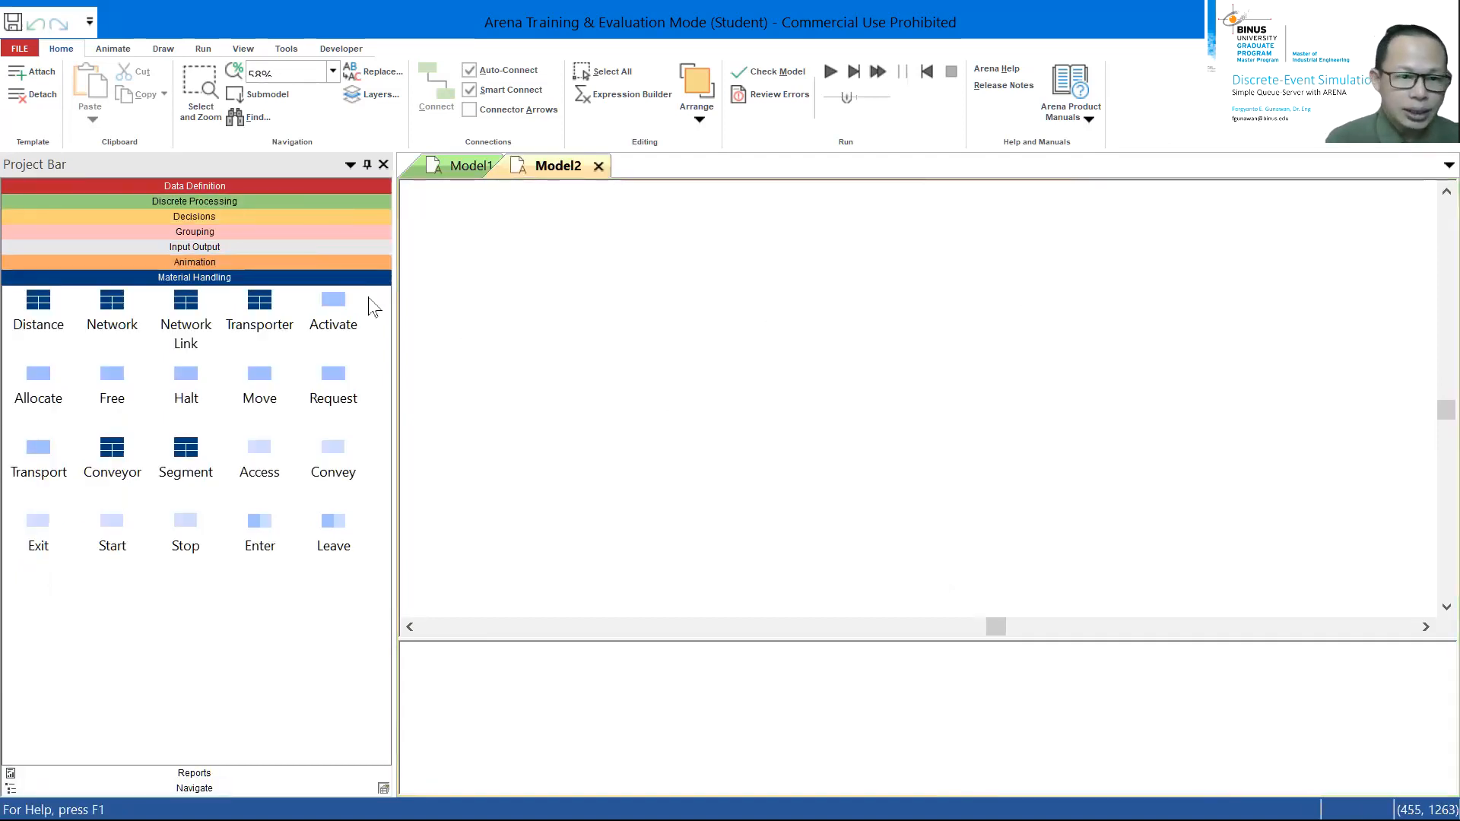
Add a Create module from the Discrete Processing template to the empty model.
left_click(199, 204)
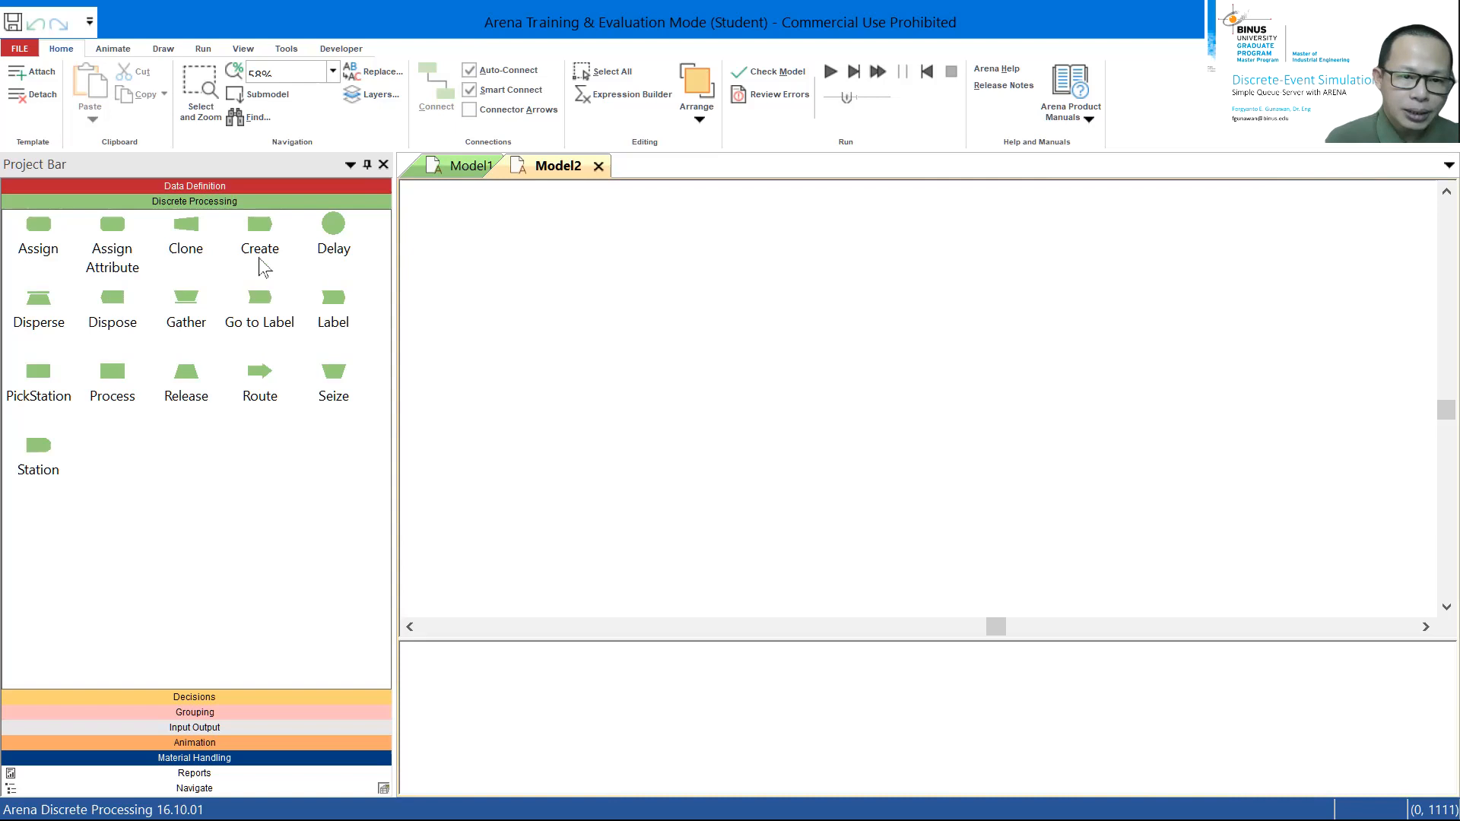
left_click_drag(260, 240, 532, 312)
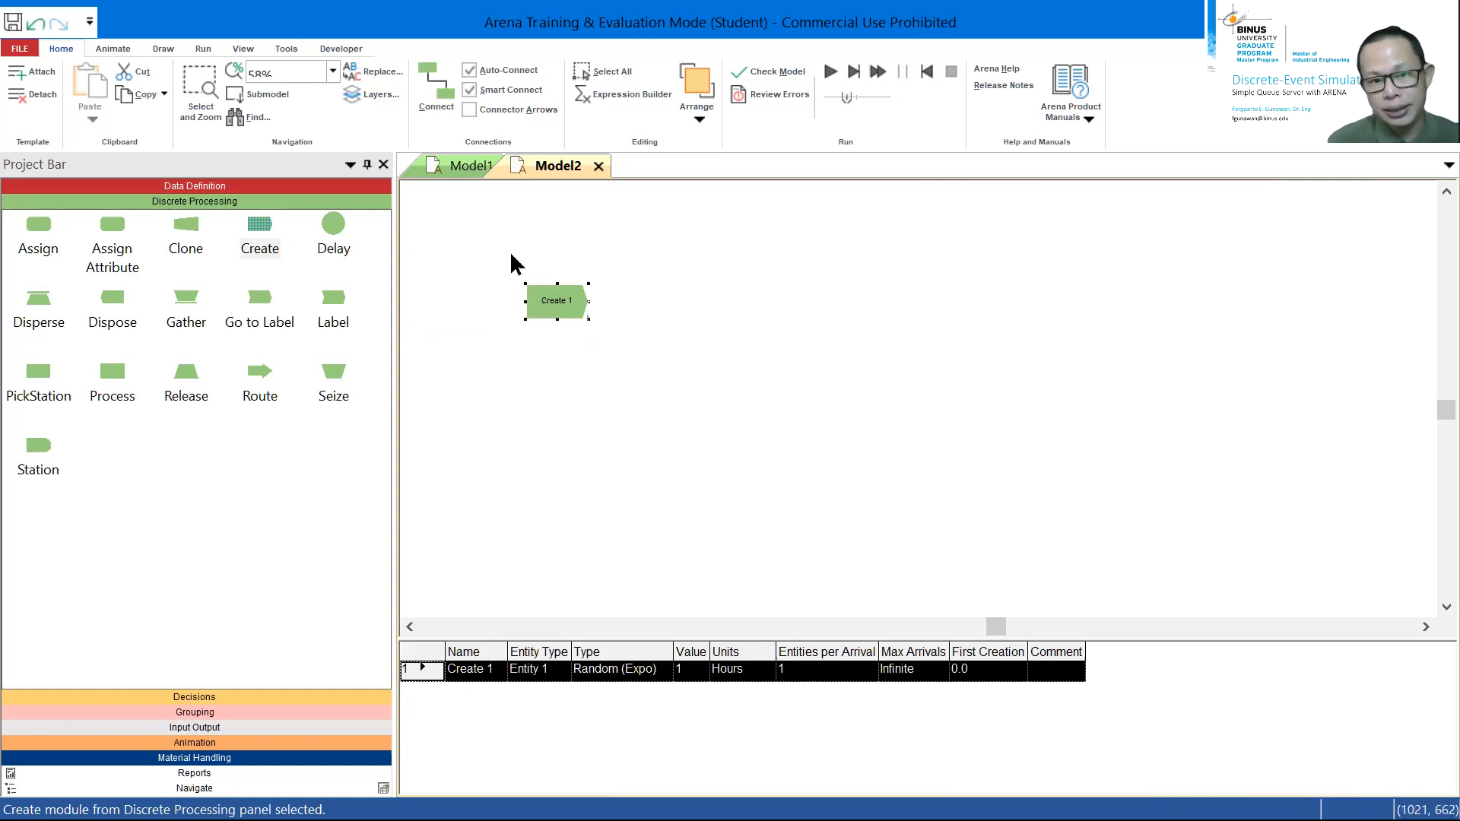
Move the Create module to the upper-left area of the model canvas, leaving room for modules after it.
scroll(511, 260, "up", 3)
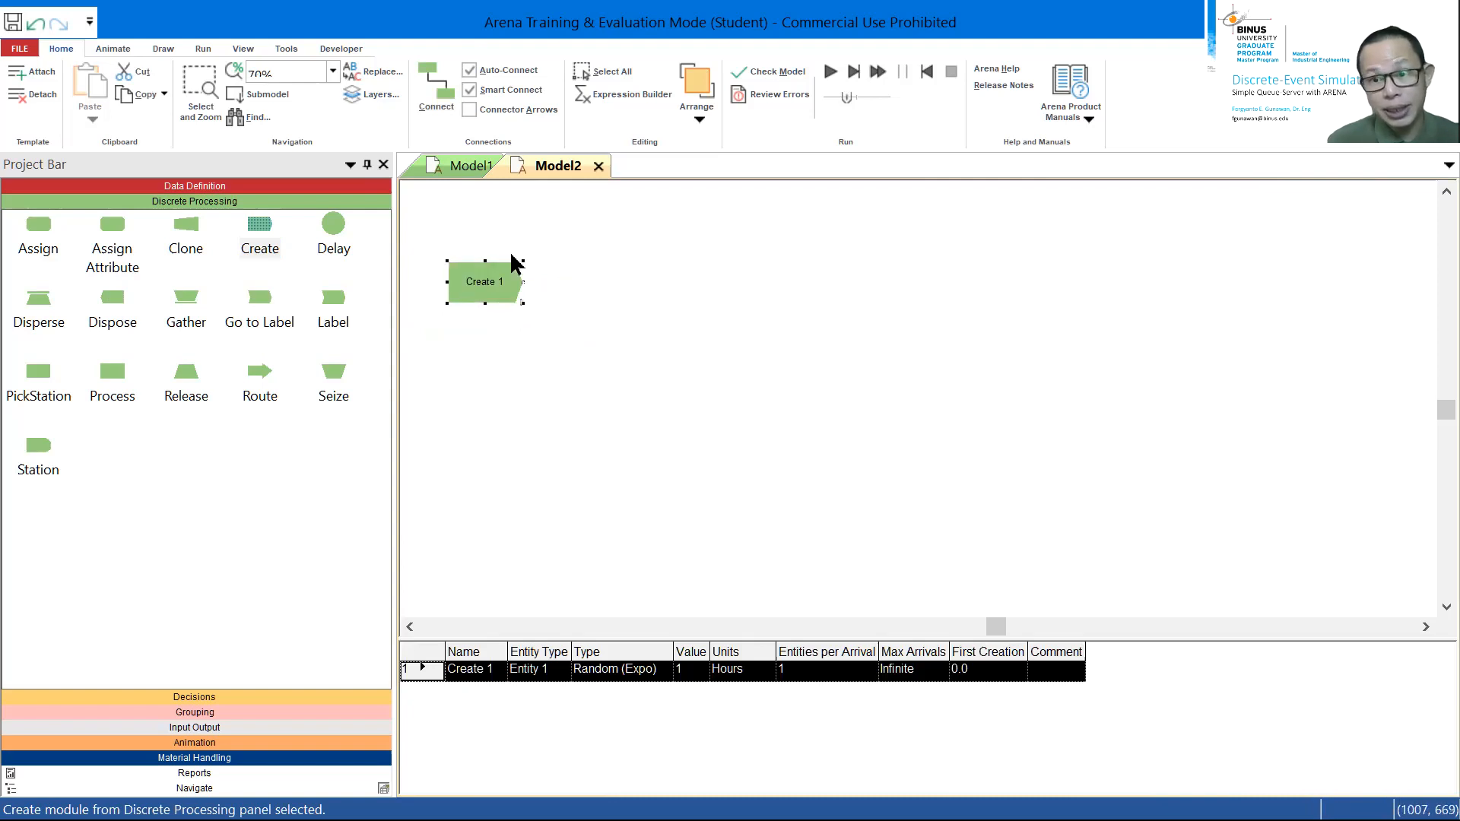
left_click(410, 627)
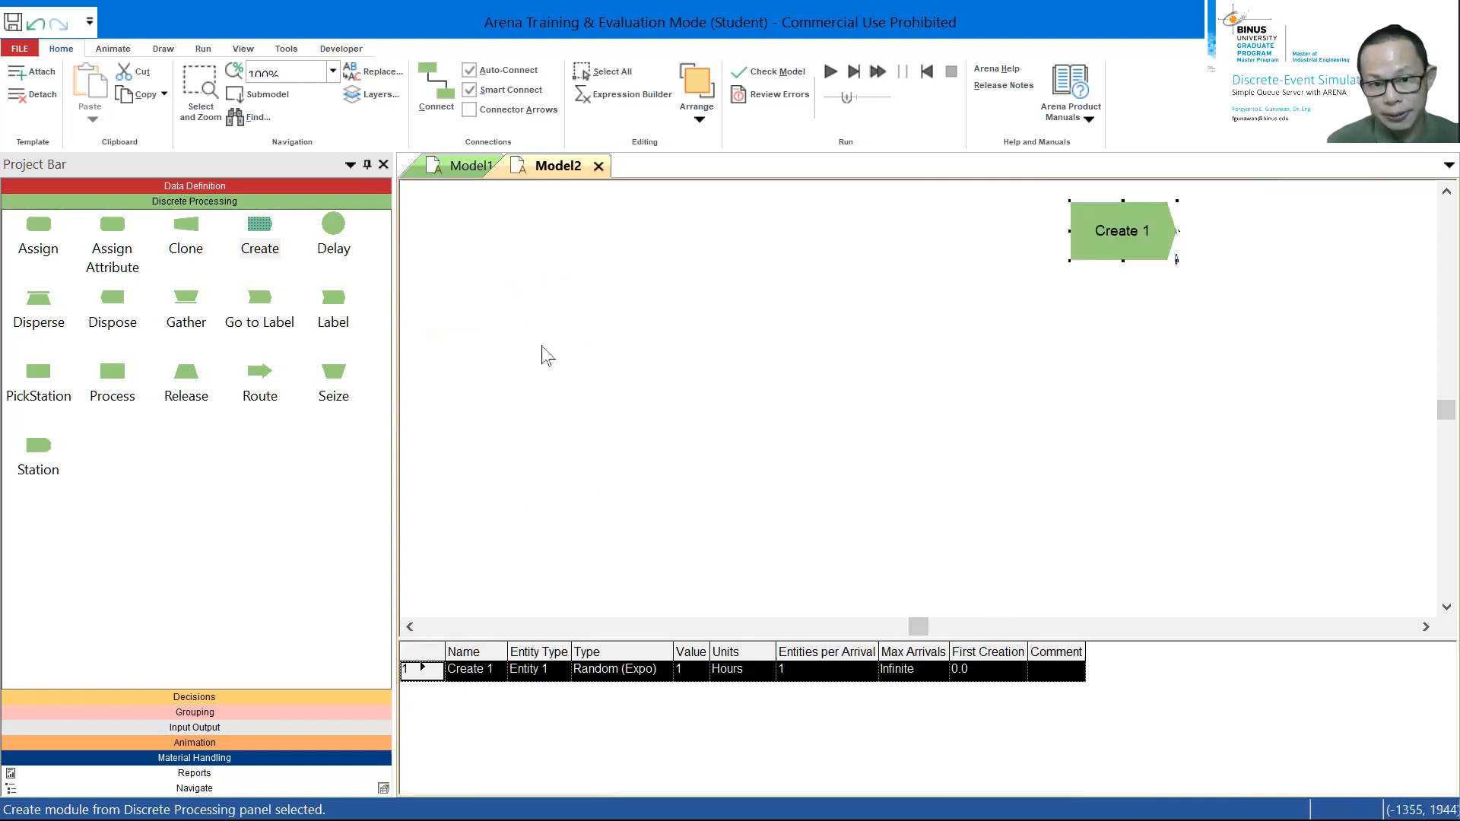
left_click(1426, 628)
left_click(1425, 628)
left_click(1426, 628)
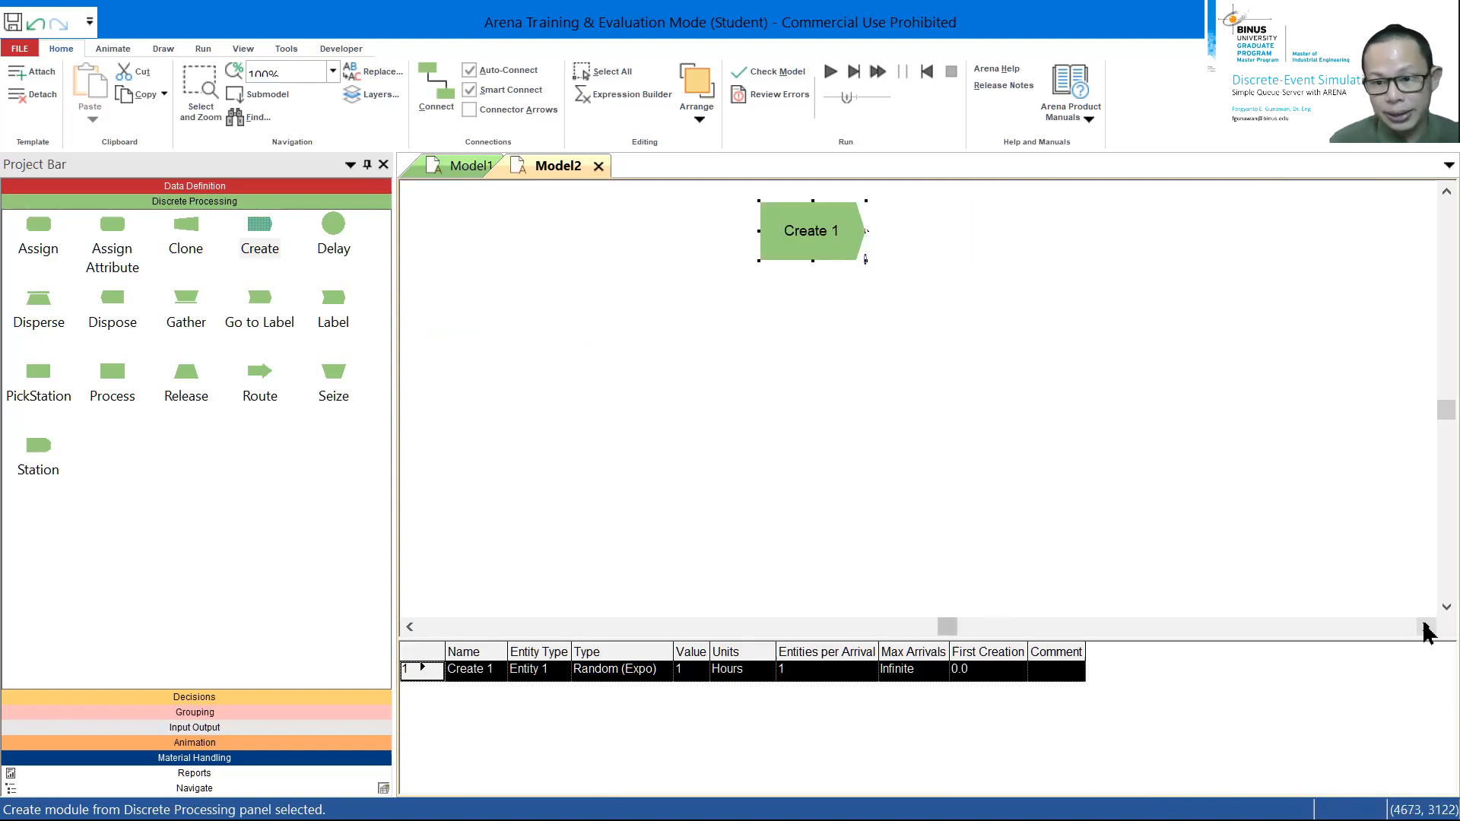
left_click(1425, 628)
left_click(1426, 627)
scroll(447, 217, "up", 4)
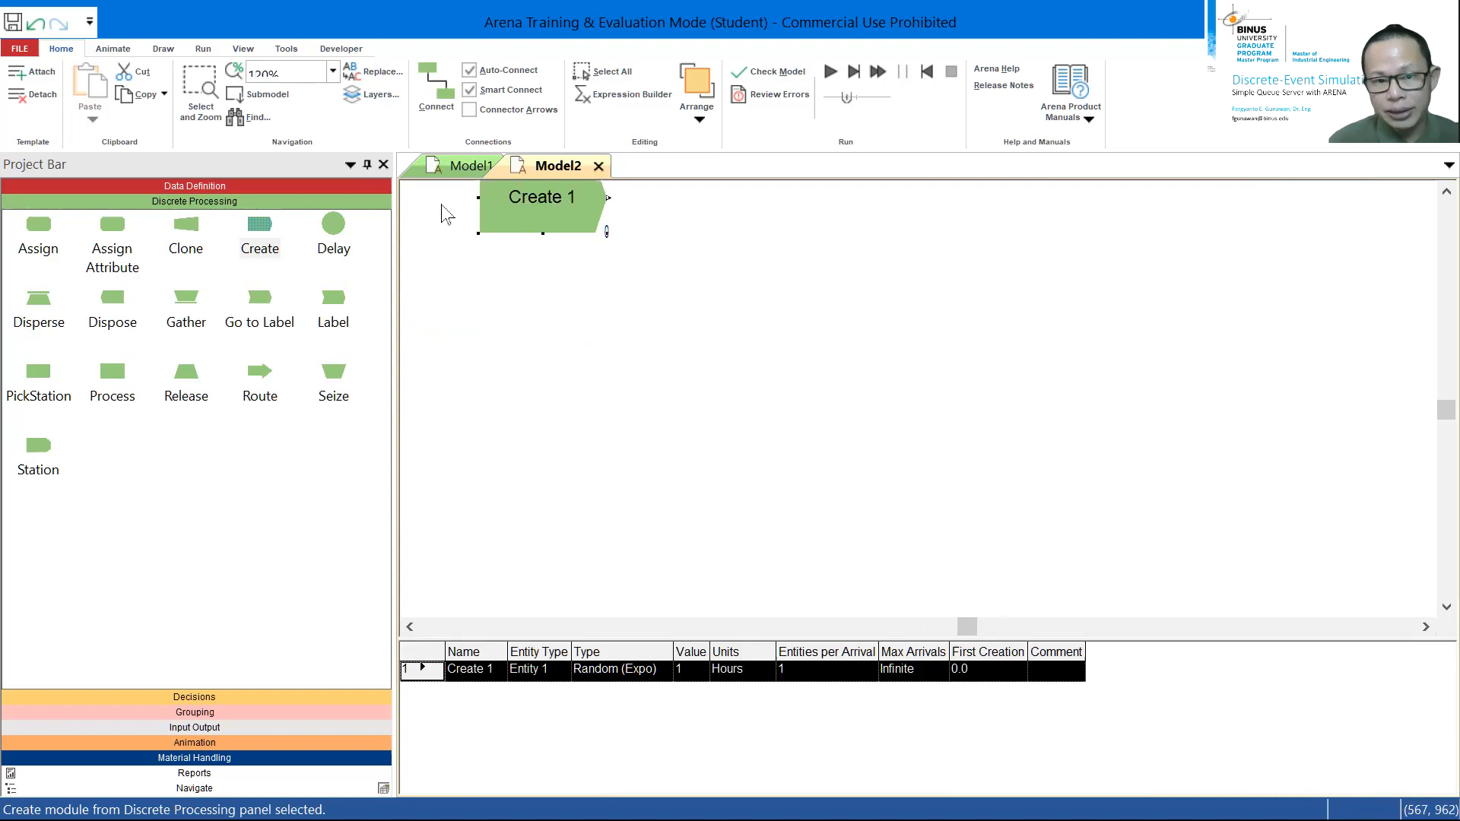
scroll(447, 217, "up", 1)
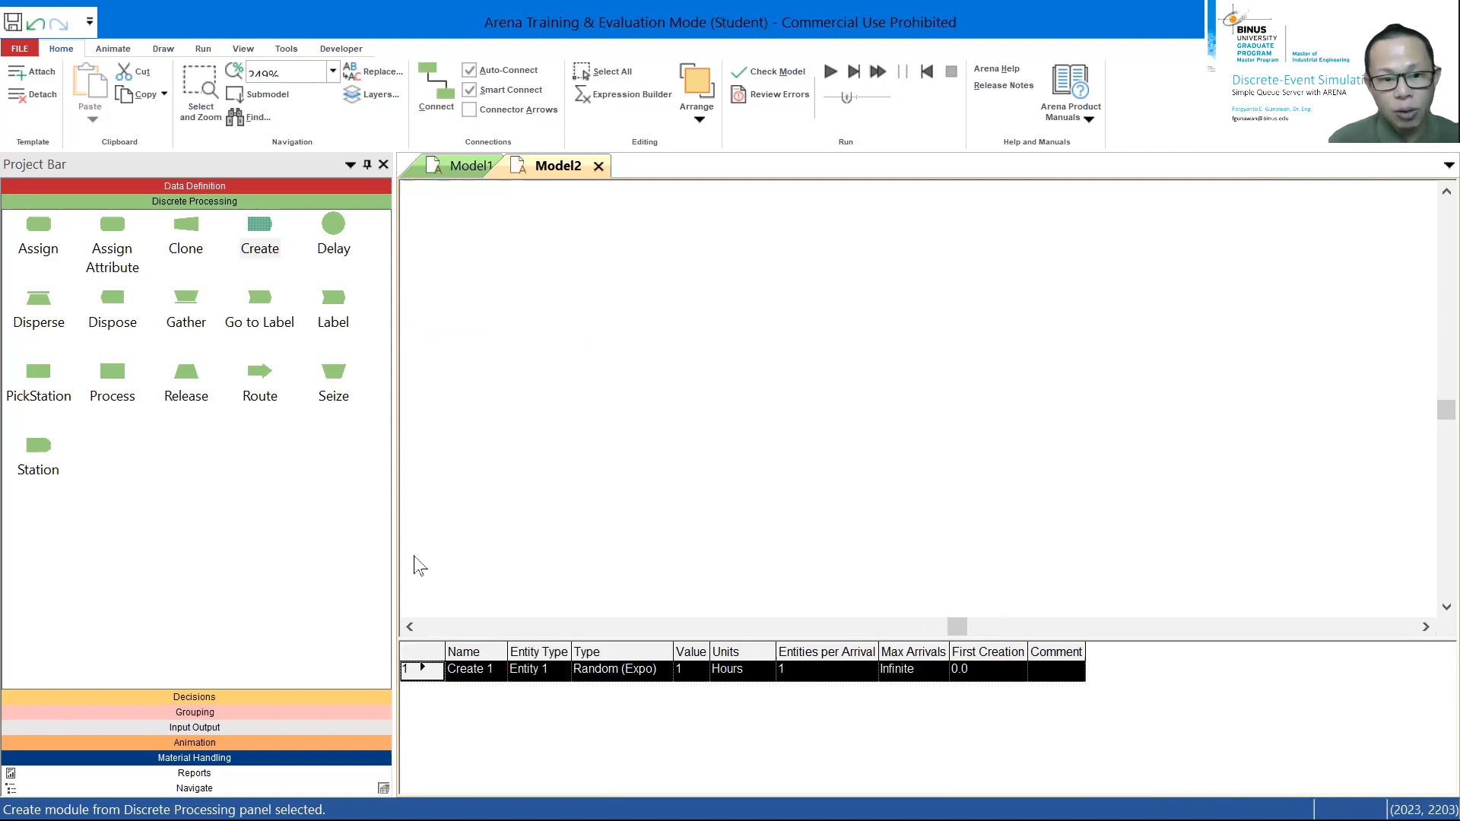
left_click(410, 628)
left_click(411, 628)
left_click(411, 628)
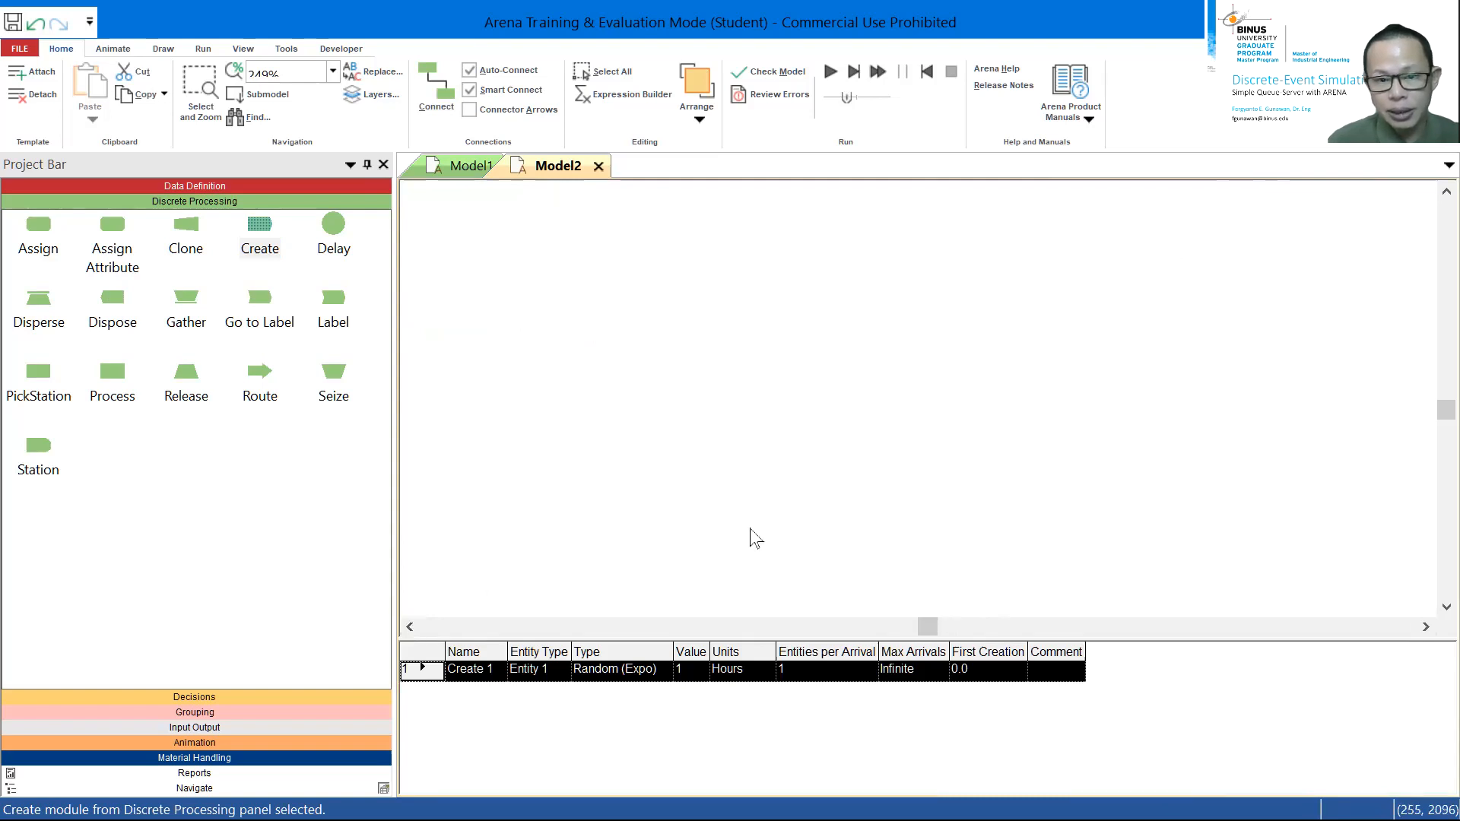
left_click_drag(898, 626, 476, 628)
scroll(659, 384, "down", 1)
scroll(601, 380, "down", 2)
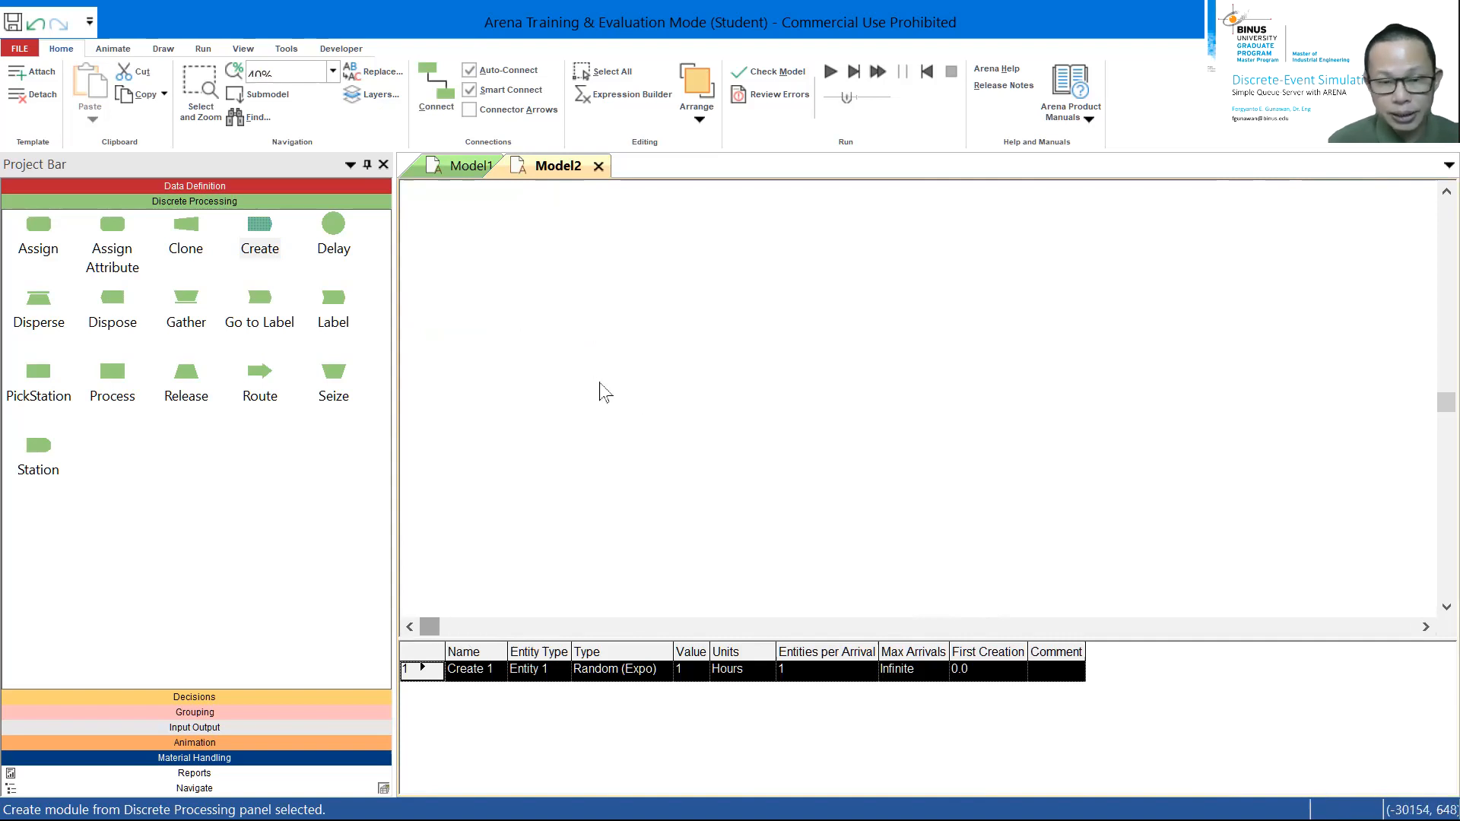
scroll(629, 387, "down", 2)
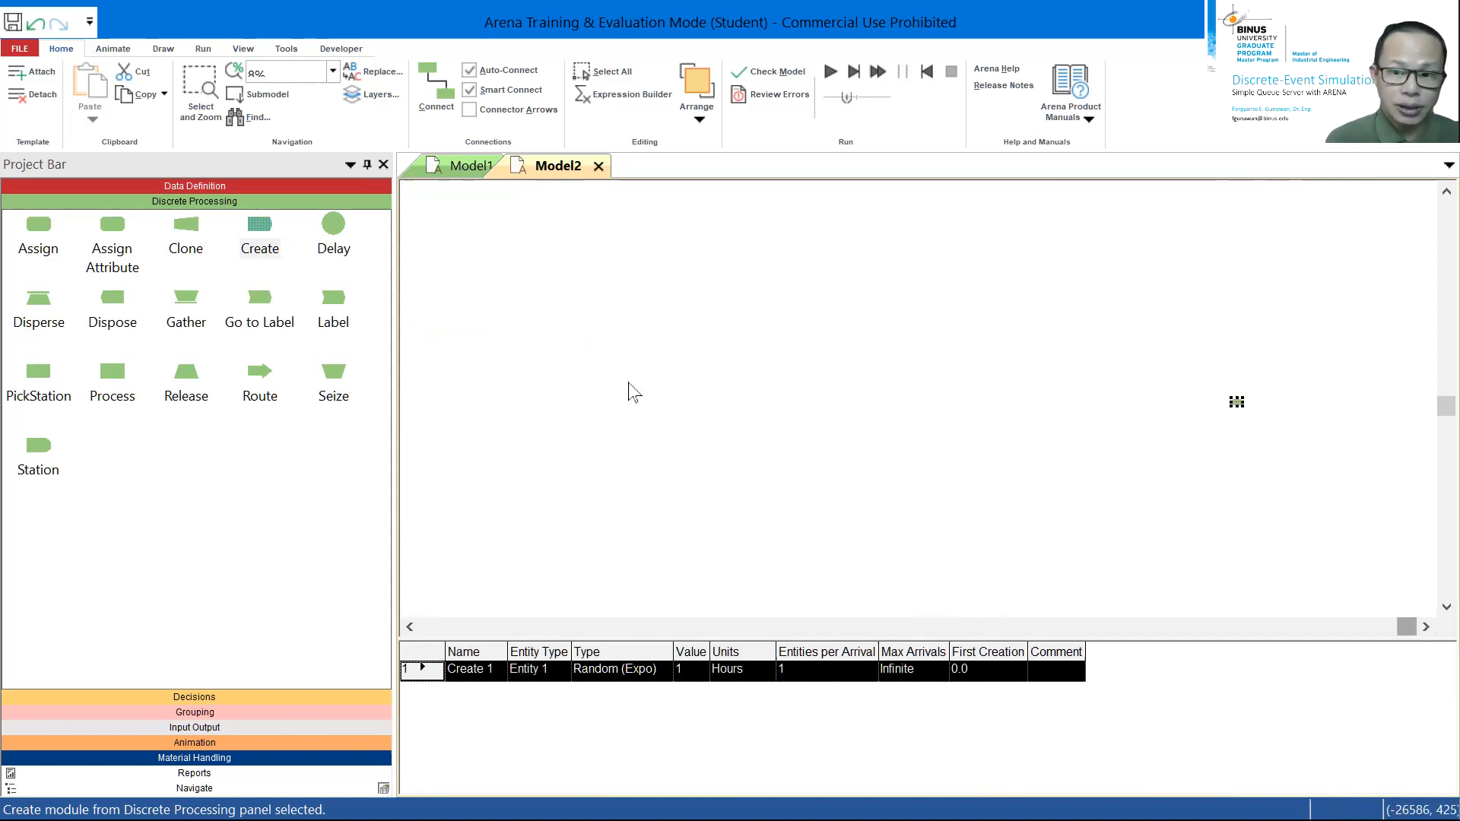
scroll(1295, 412, "up", 1)
scroll(1307, 441, "up", 6)
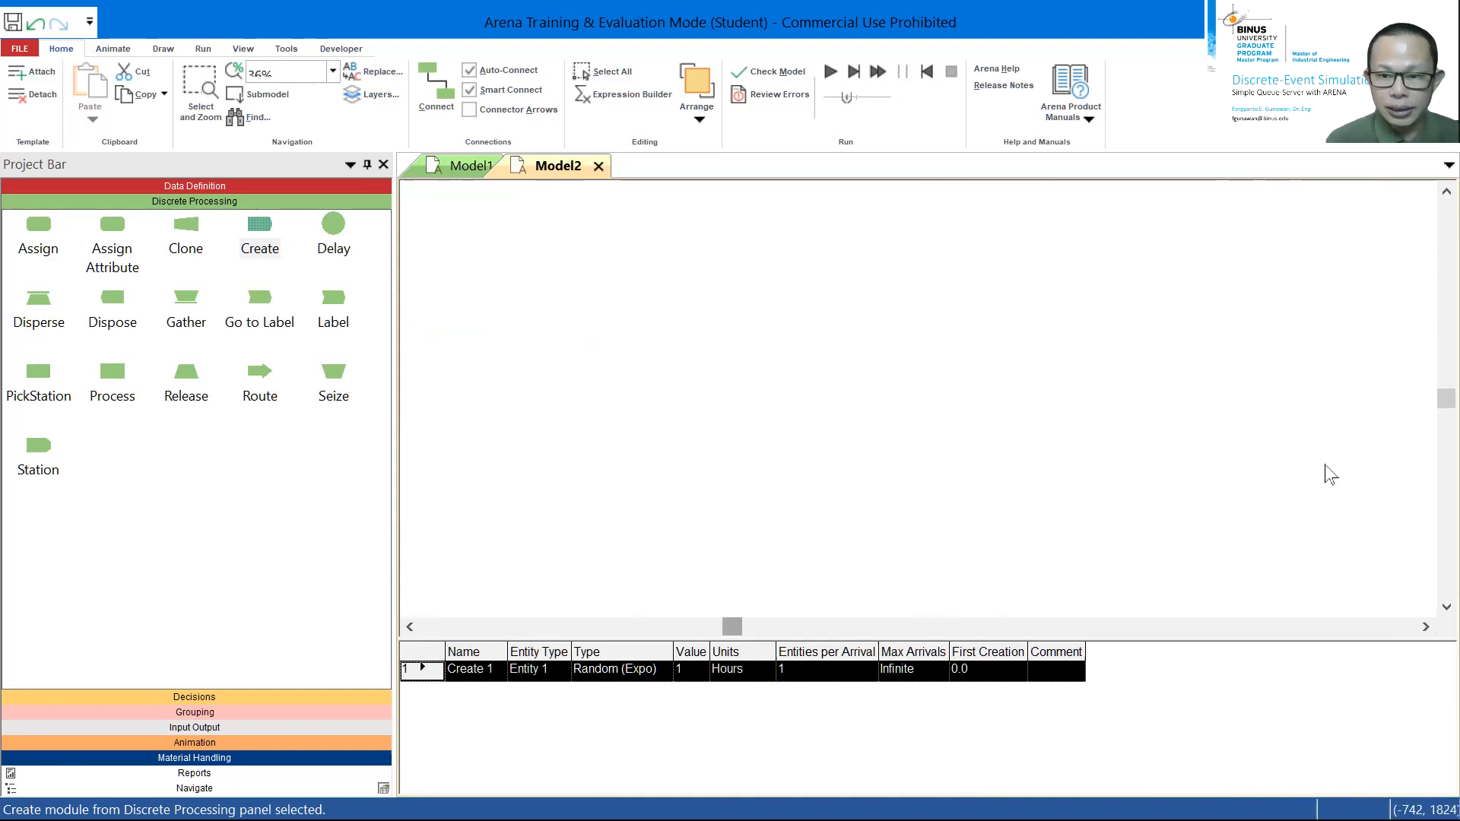
left_click(1379, 627)
left_click(1379, 626)
left_click(1379, 626)
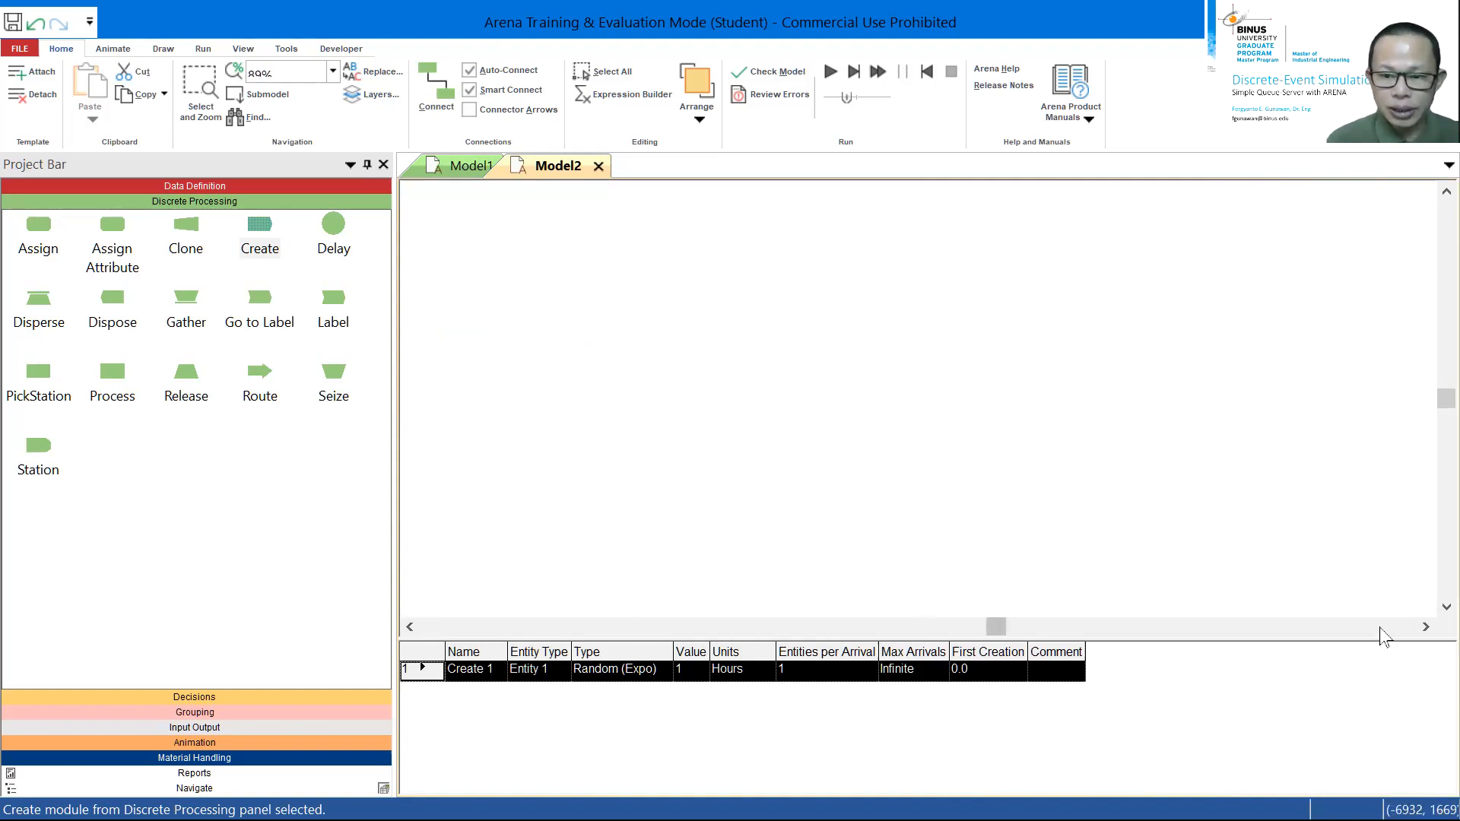
left_click(925, 628)
scroll(1258, 528, "up", 2)
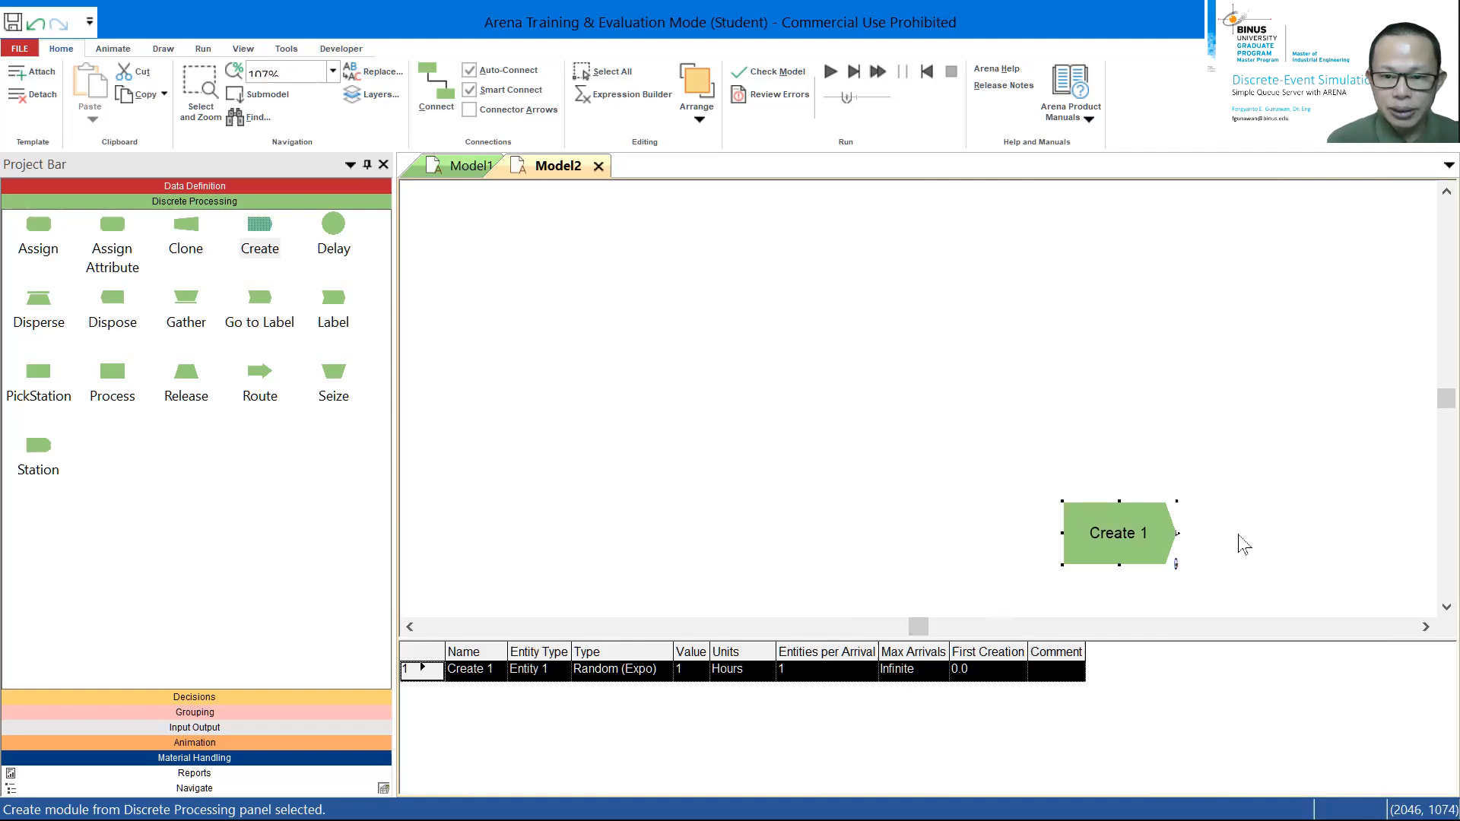
left_click_drag(1128, 586, 542, 330)
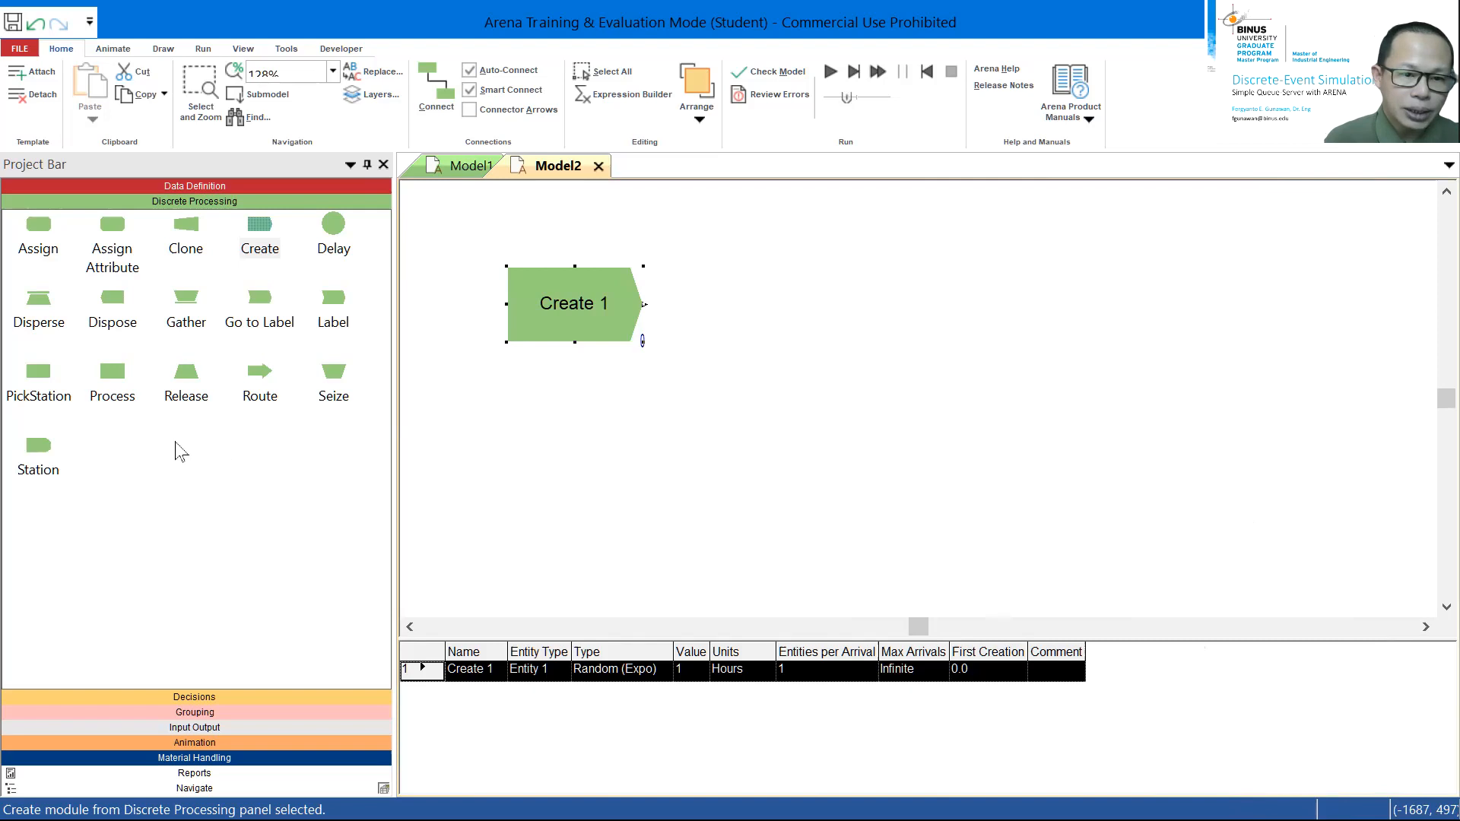
Add a Process module after the Create module and a Dispose module after the Process module, connected in sequence.
left_click_drag(112, 384, 707, 310)
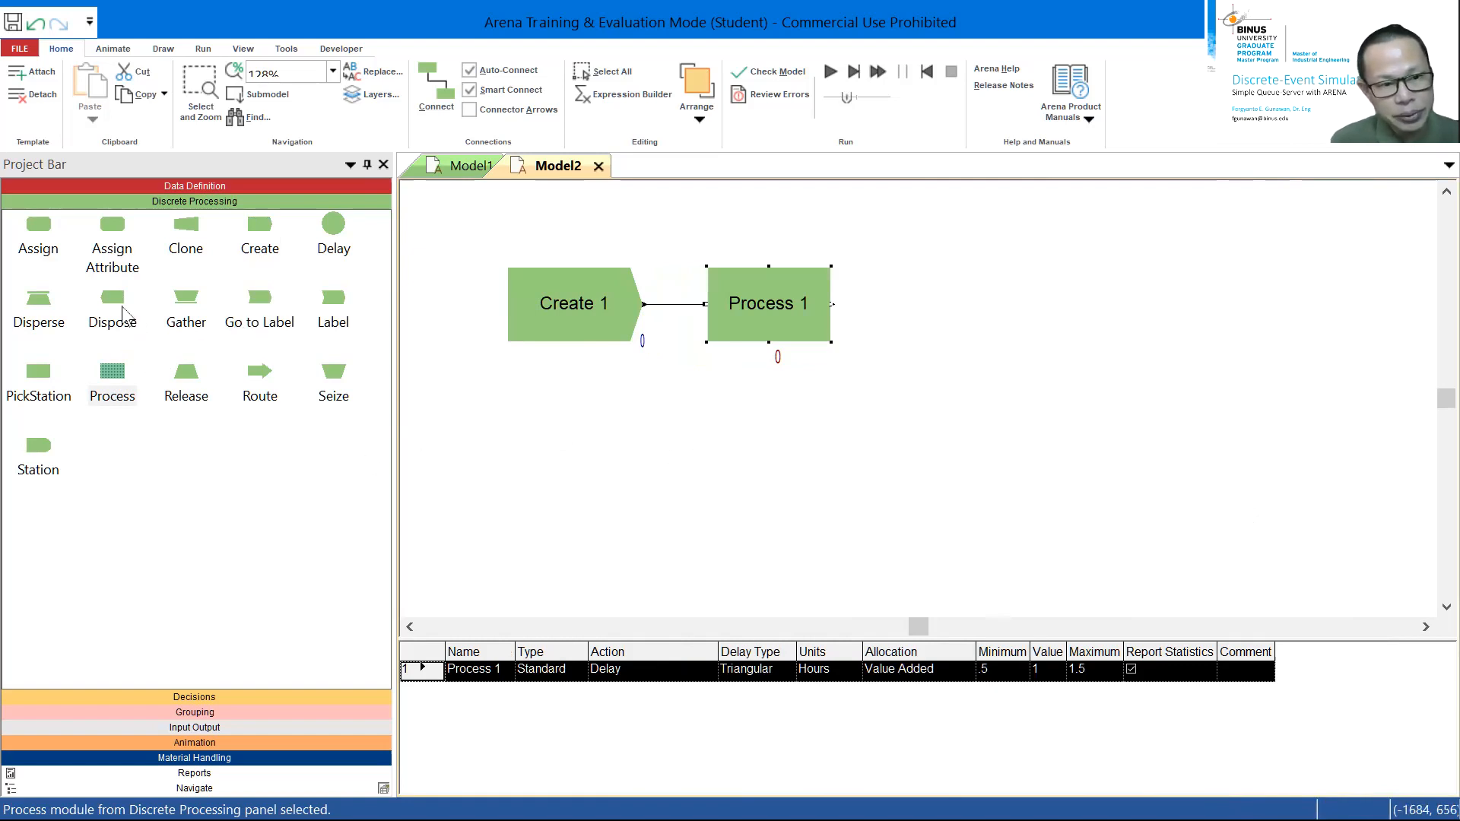
left_click_drag(112, 313, 891, 300)
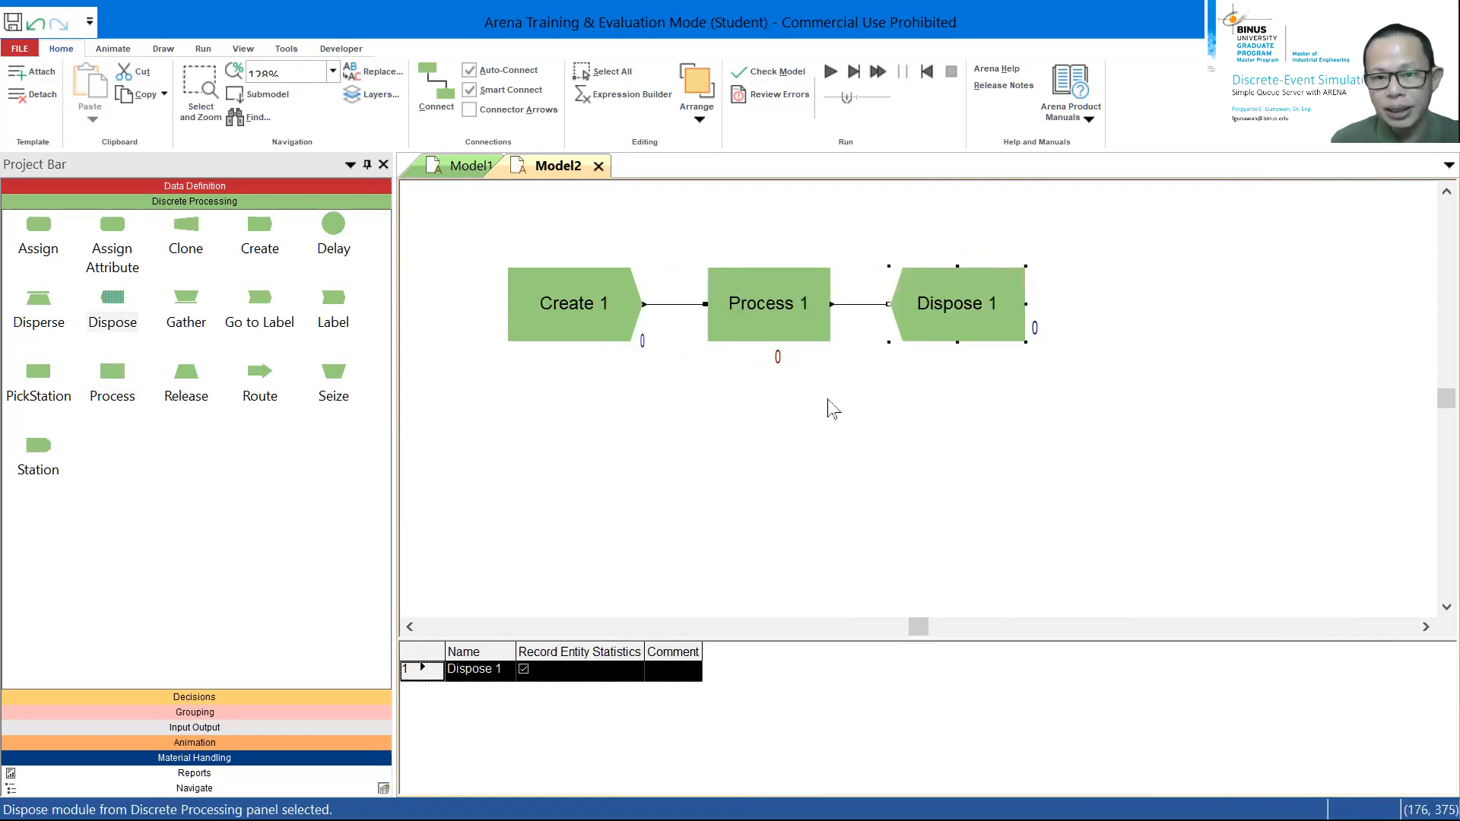
Rename the Dispose module as Exit.
left_click(949, 307)
double_click(949, 306)
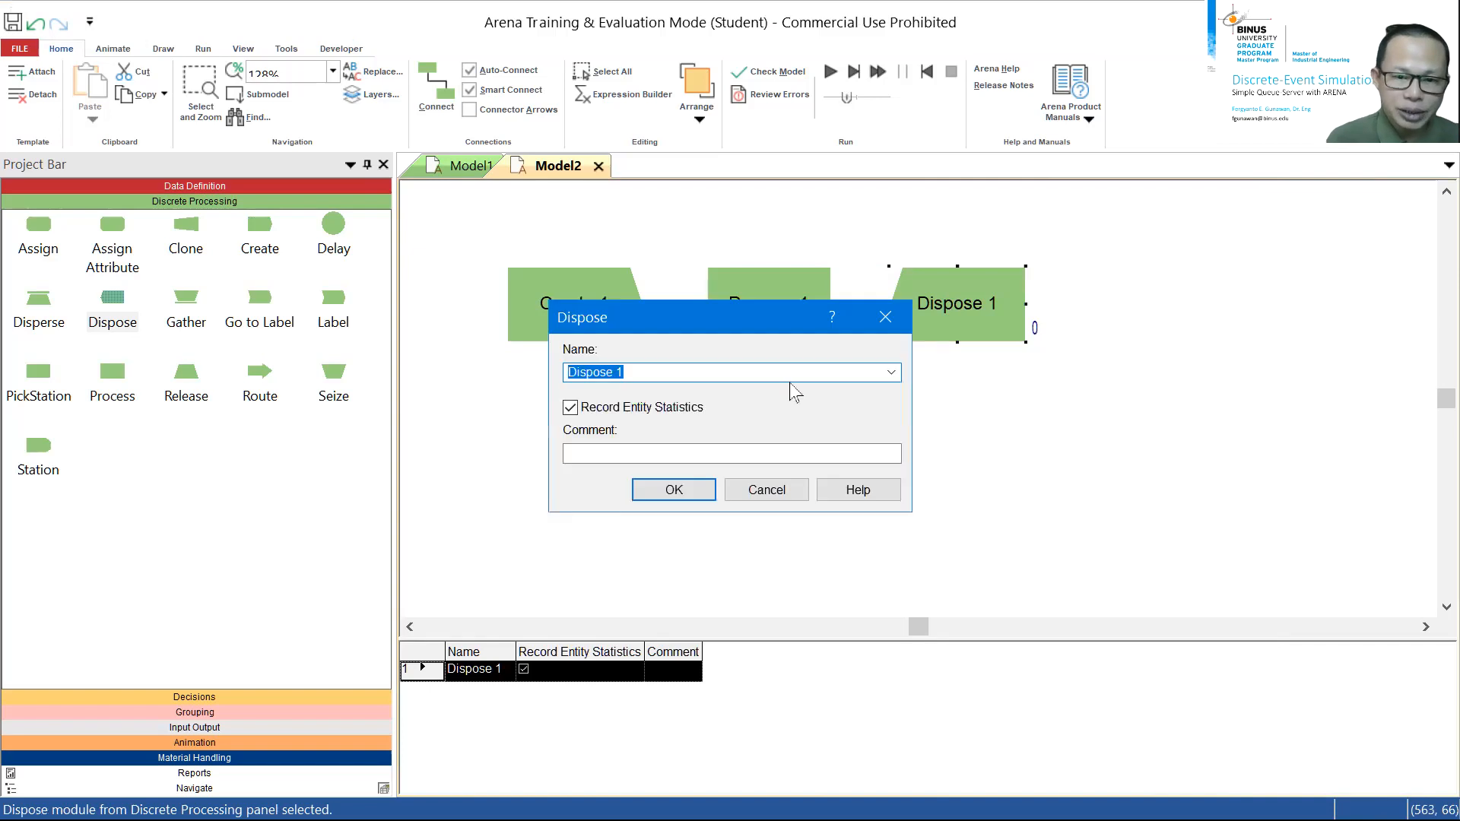
type("Exit")
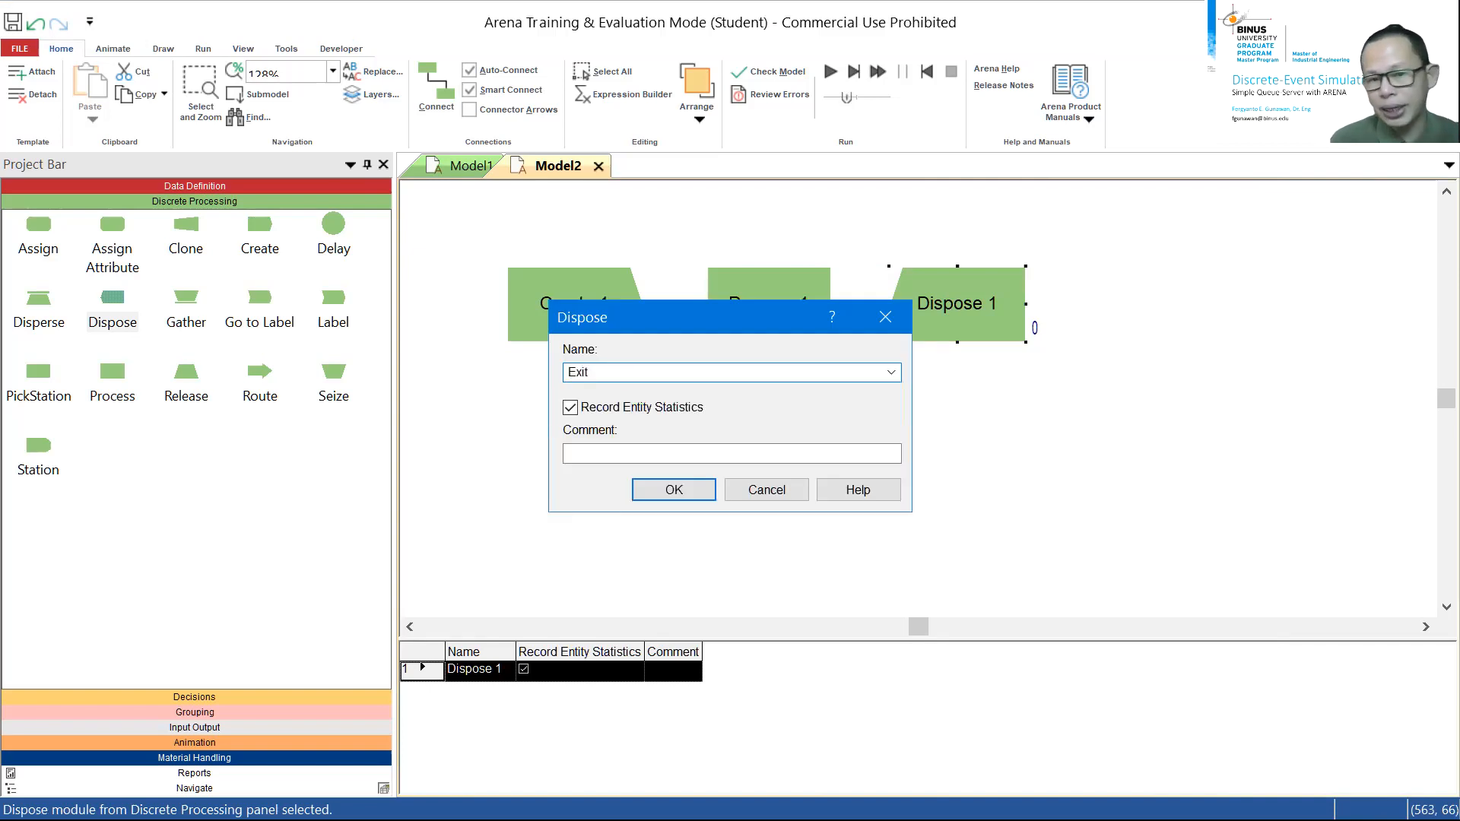
left_click(693, 493)
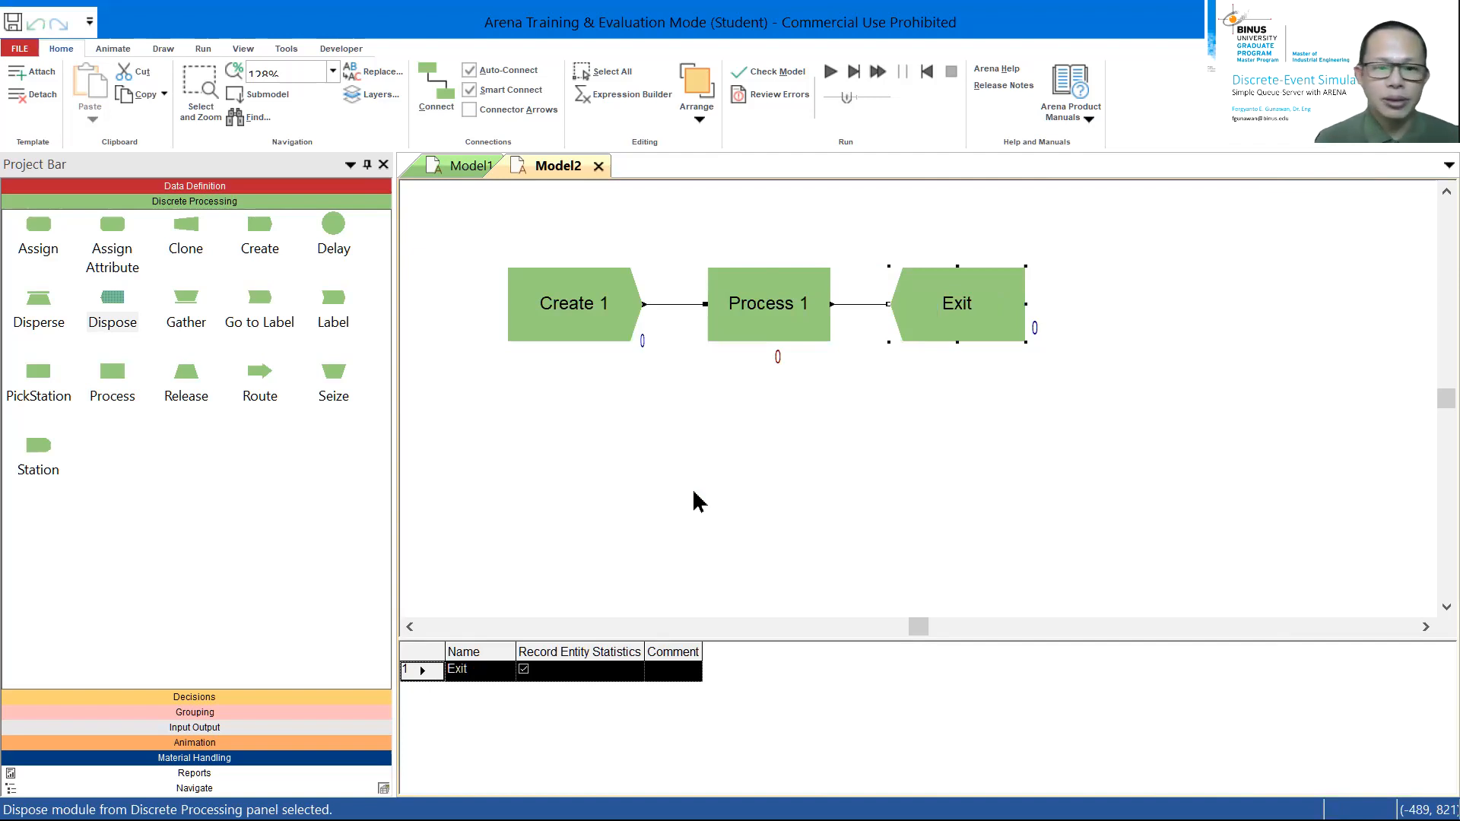
Name the Create module Create Entities and set its entity type to Entity.
double_click(572, 330)
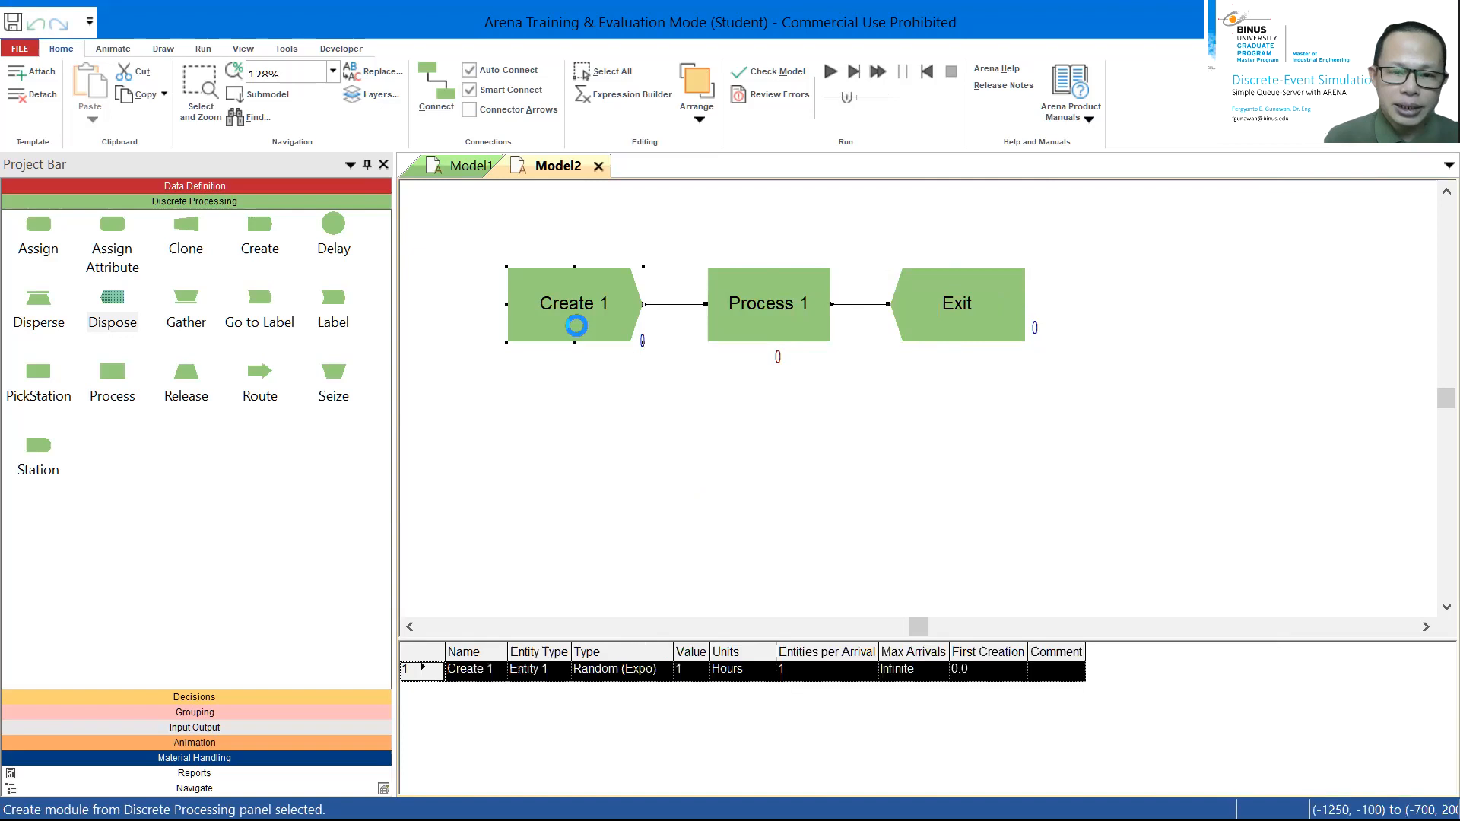
type("Create Enti")
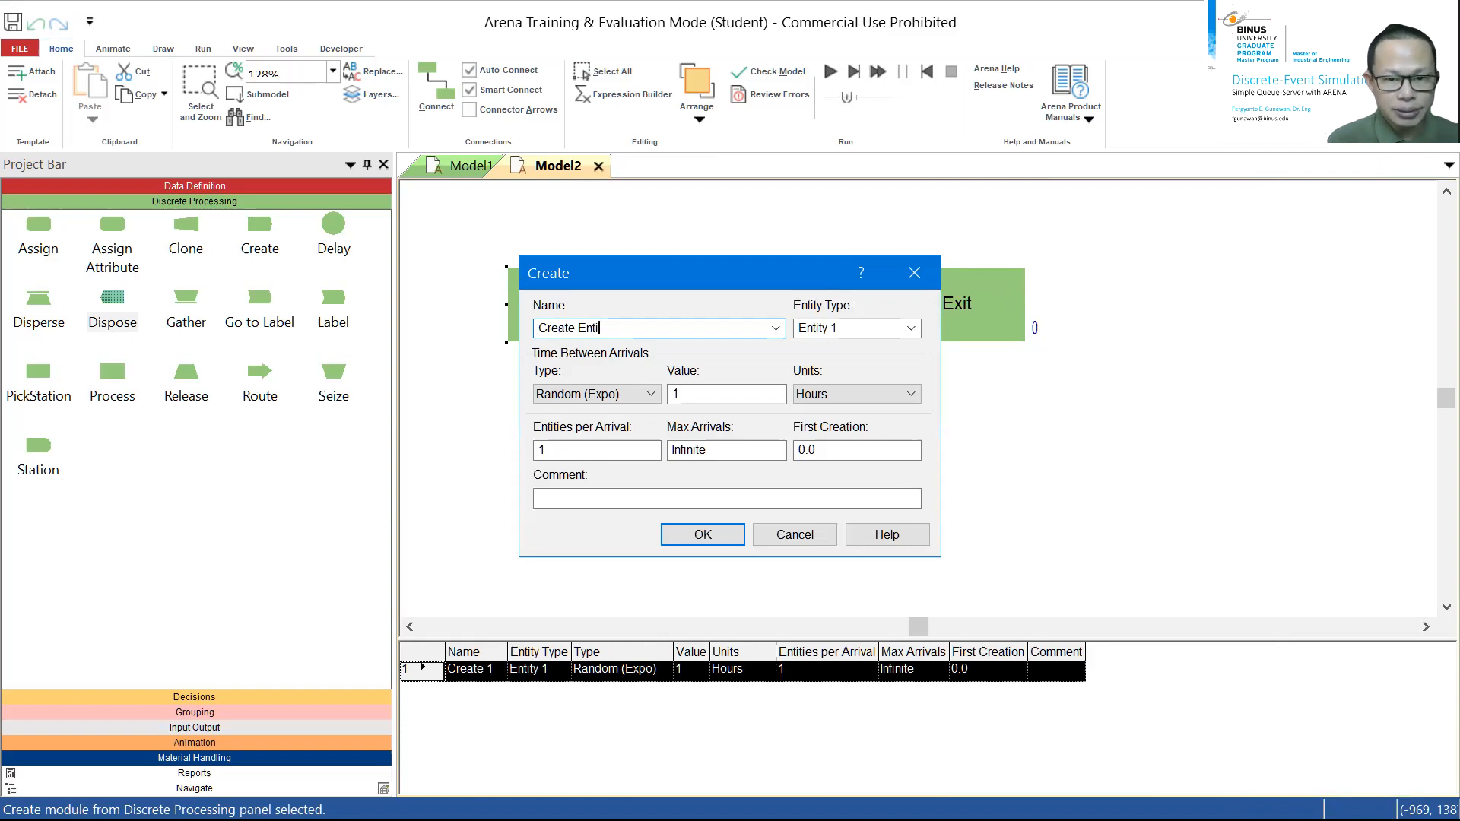
type("ties")
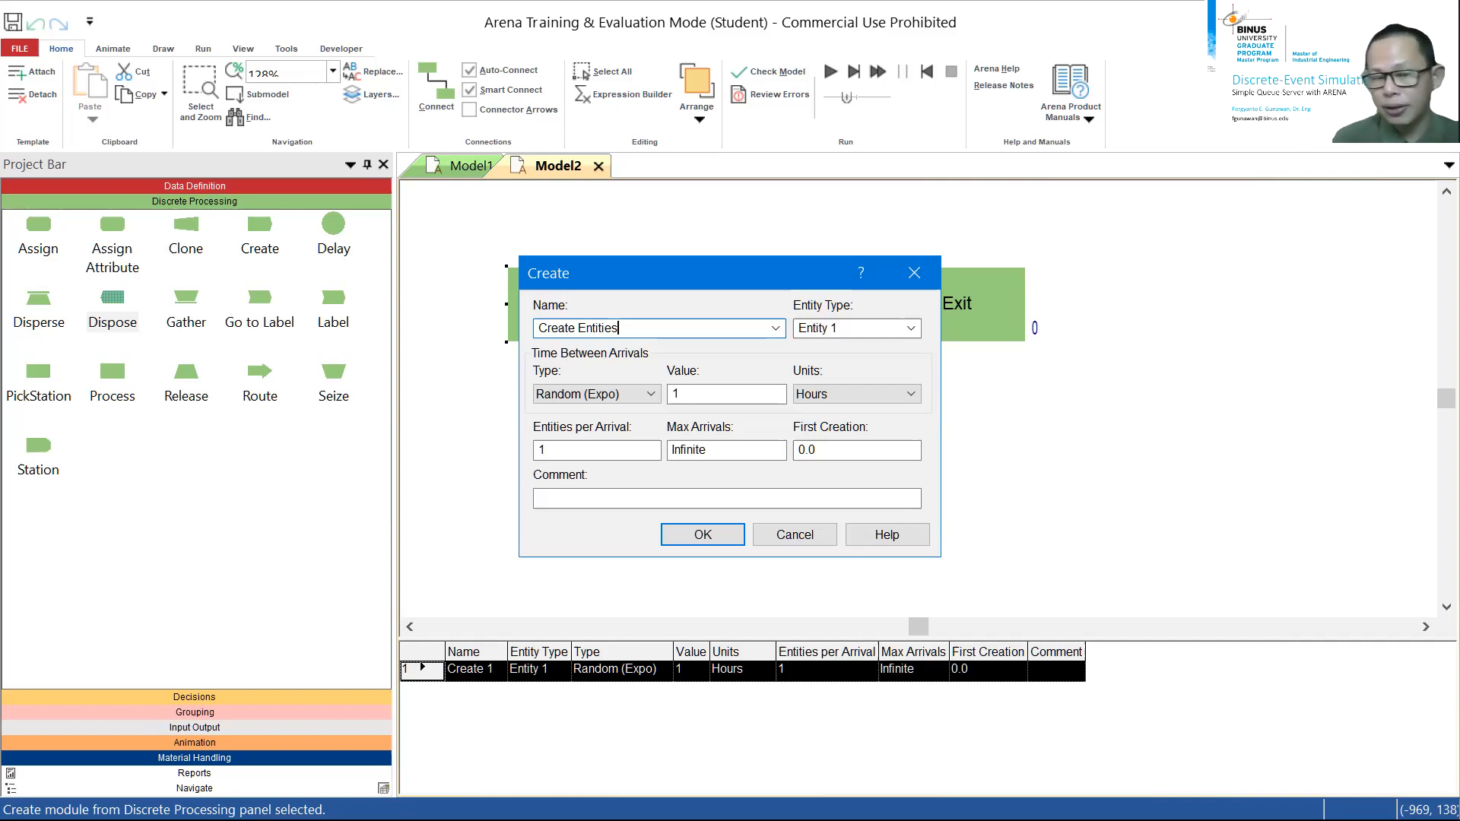
key("Tab")
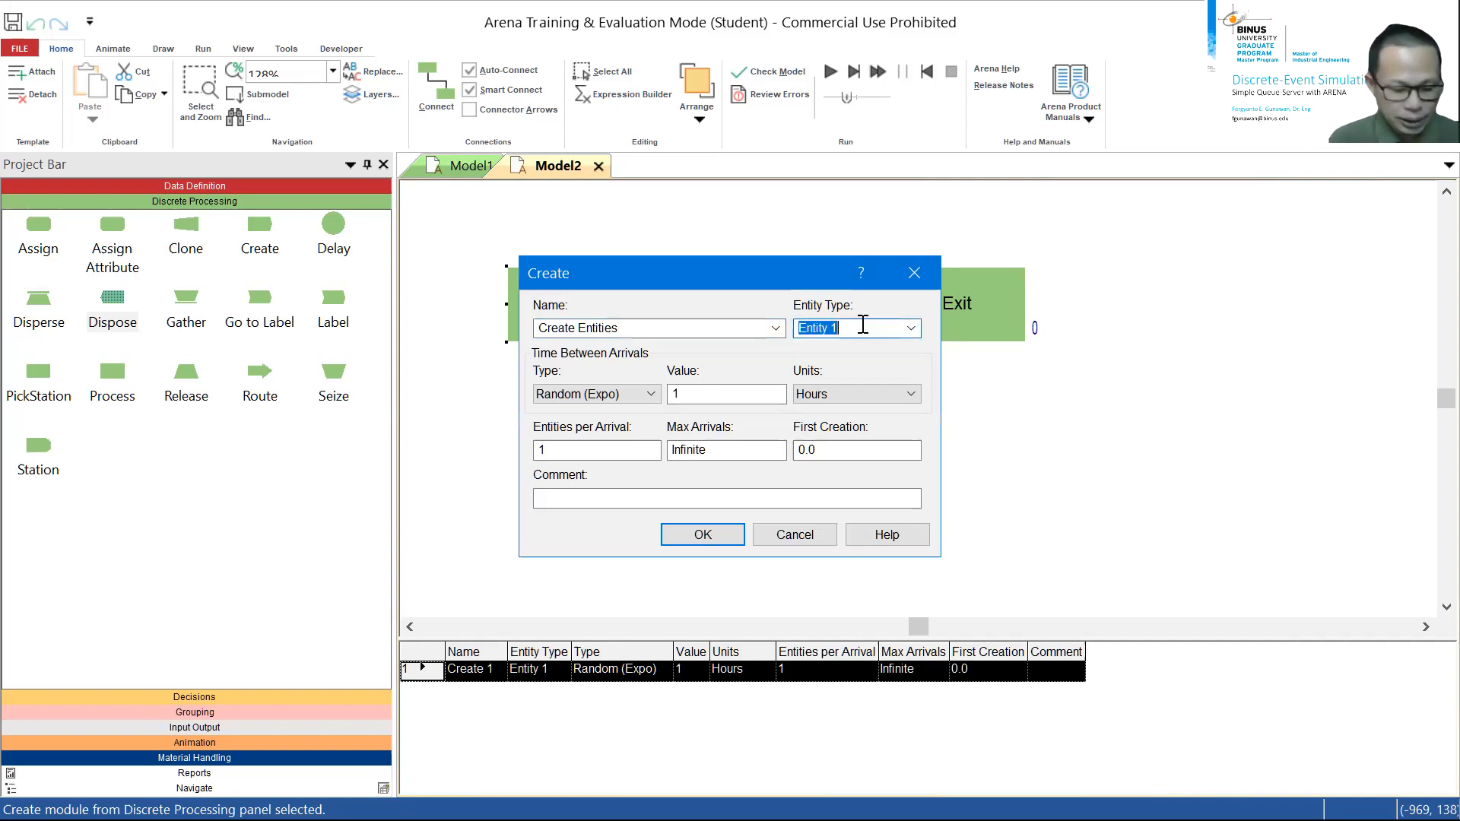
type("Ent")
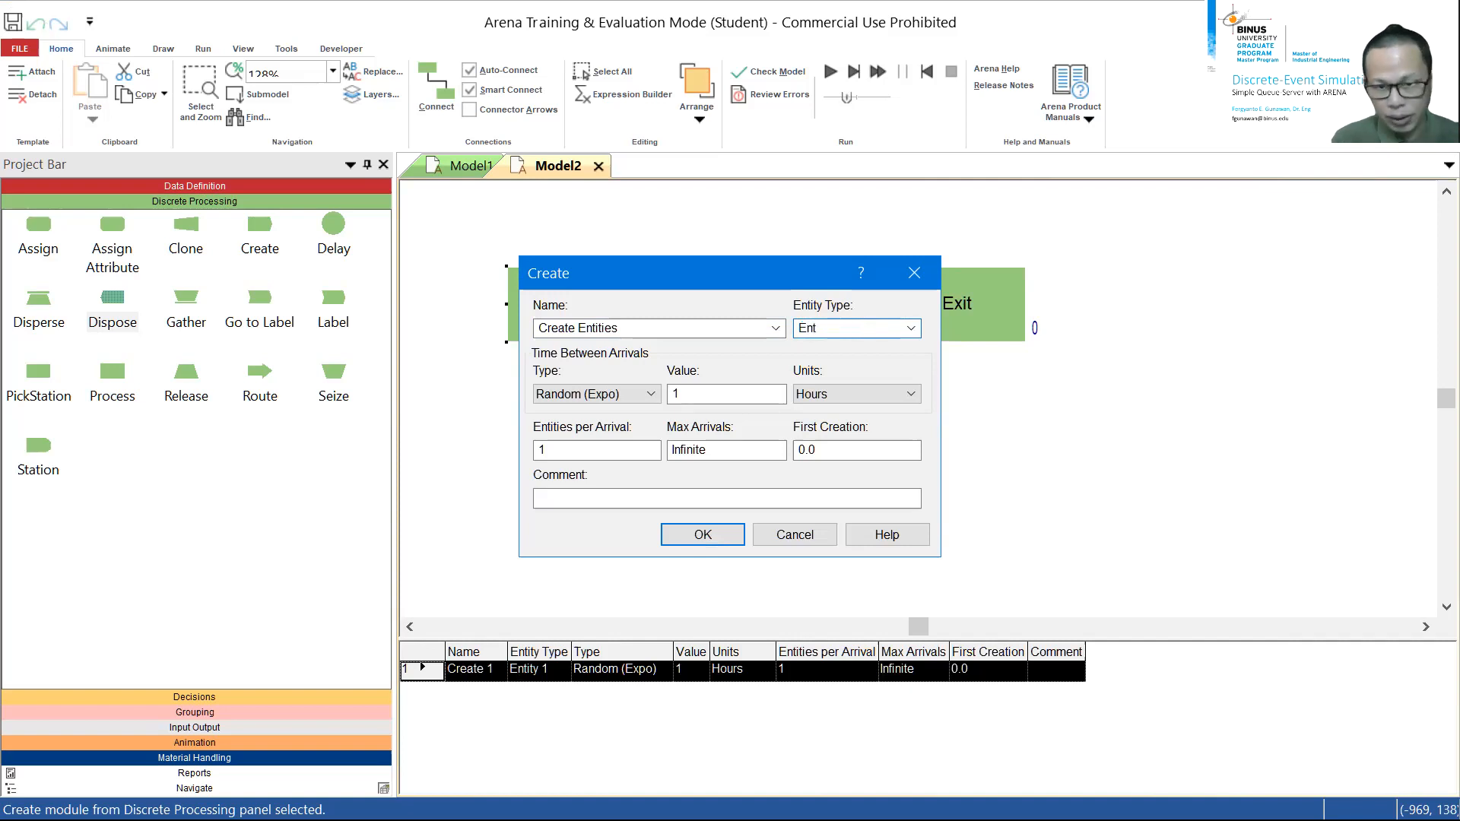
type("ity")
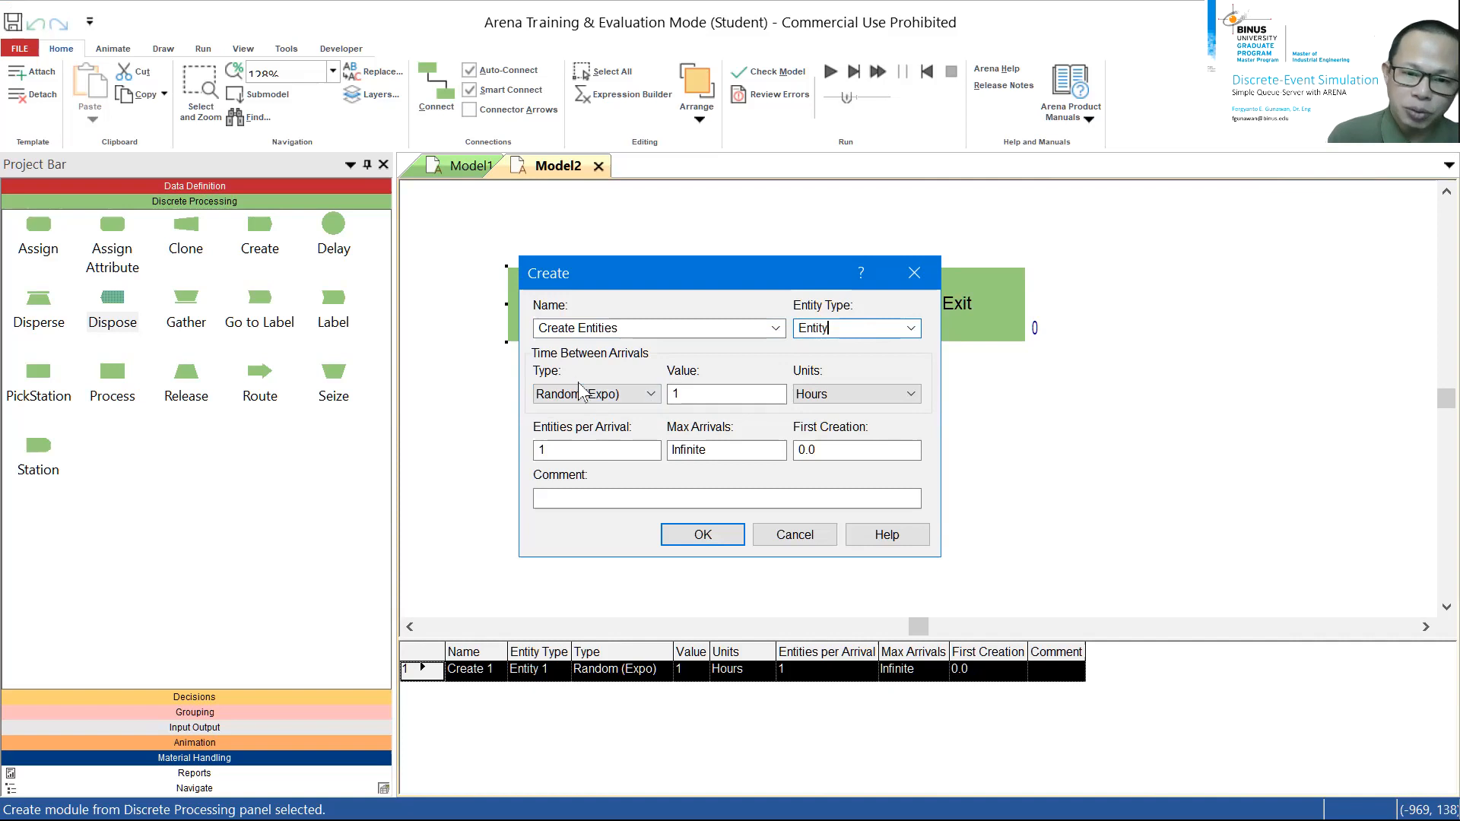
Set the Create module's time between arrivals to a value of 3.0 in Minutes and apply the settings.
left_click(722, 397)
key("BackSpace")
type("3.0")
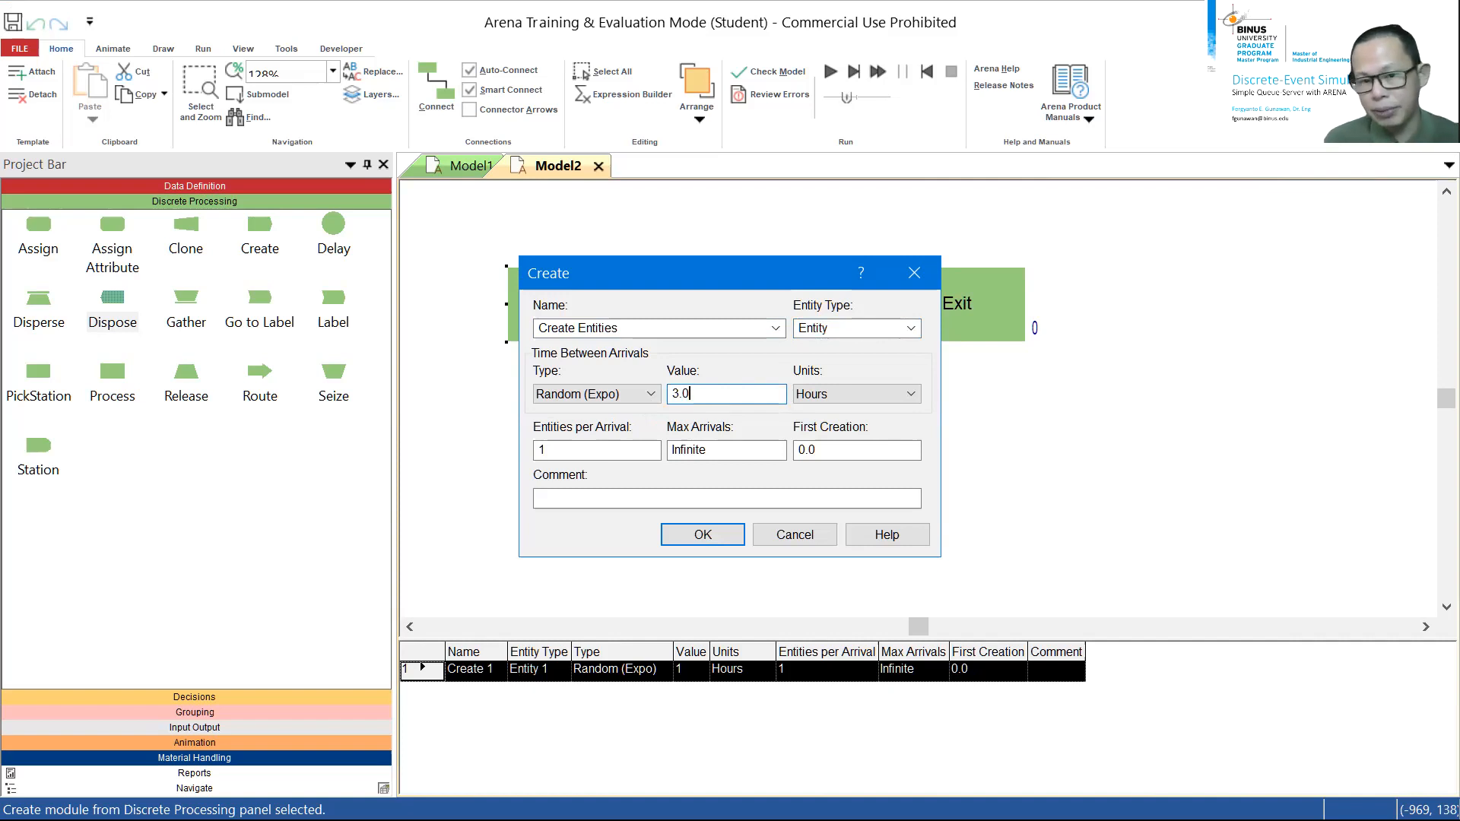
left_click(862, 393)
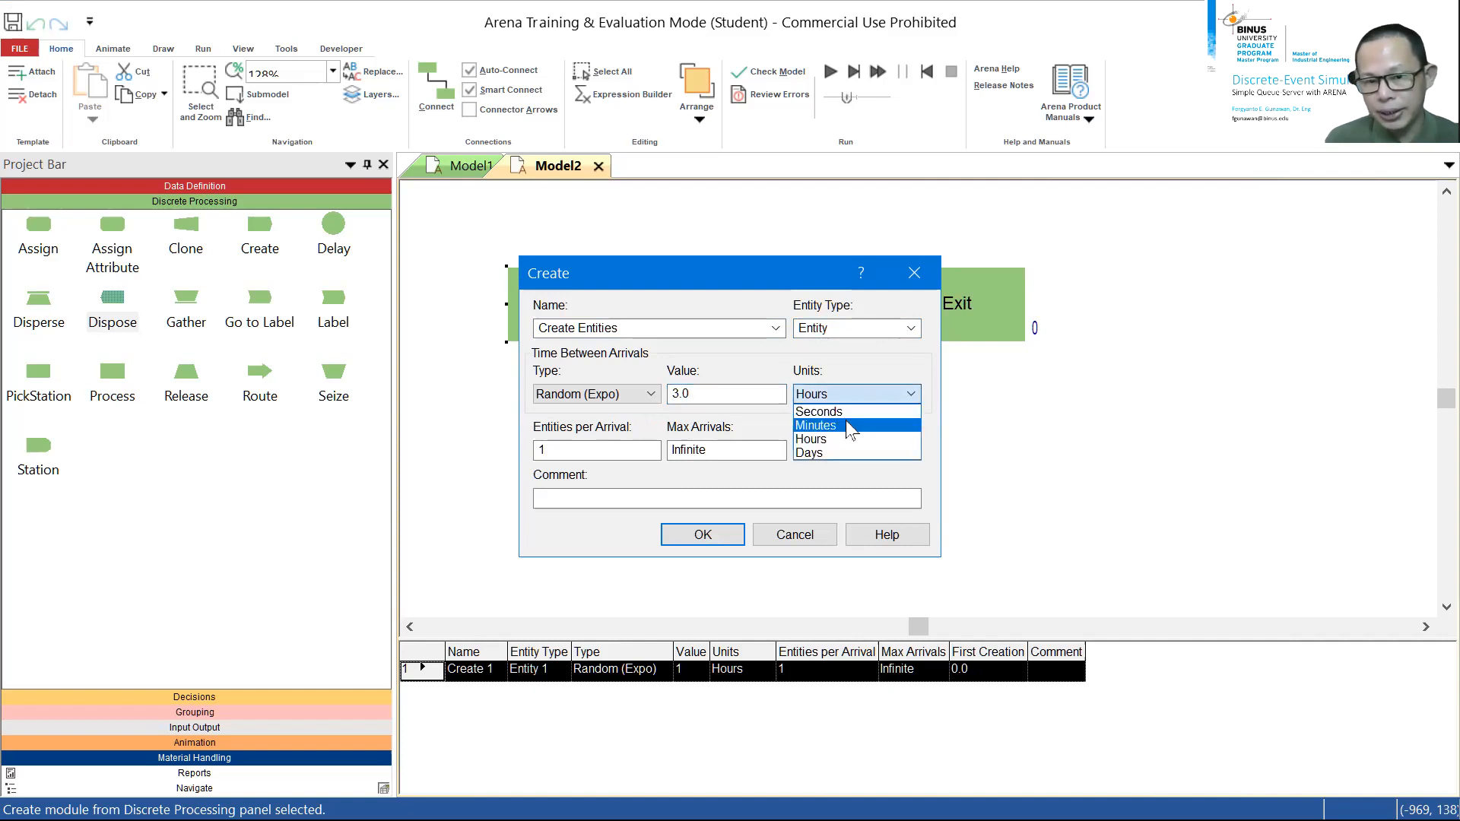
left_click(850, 427)
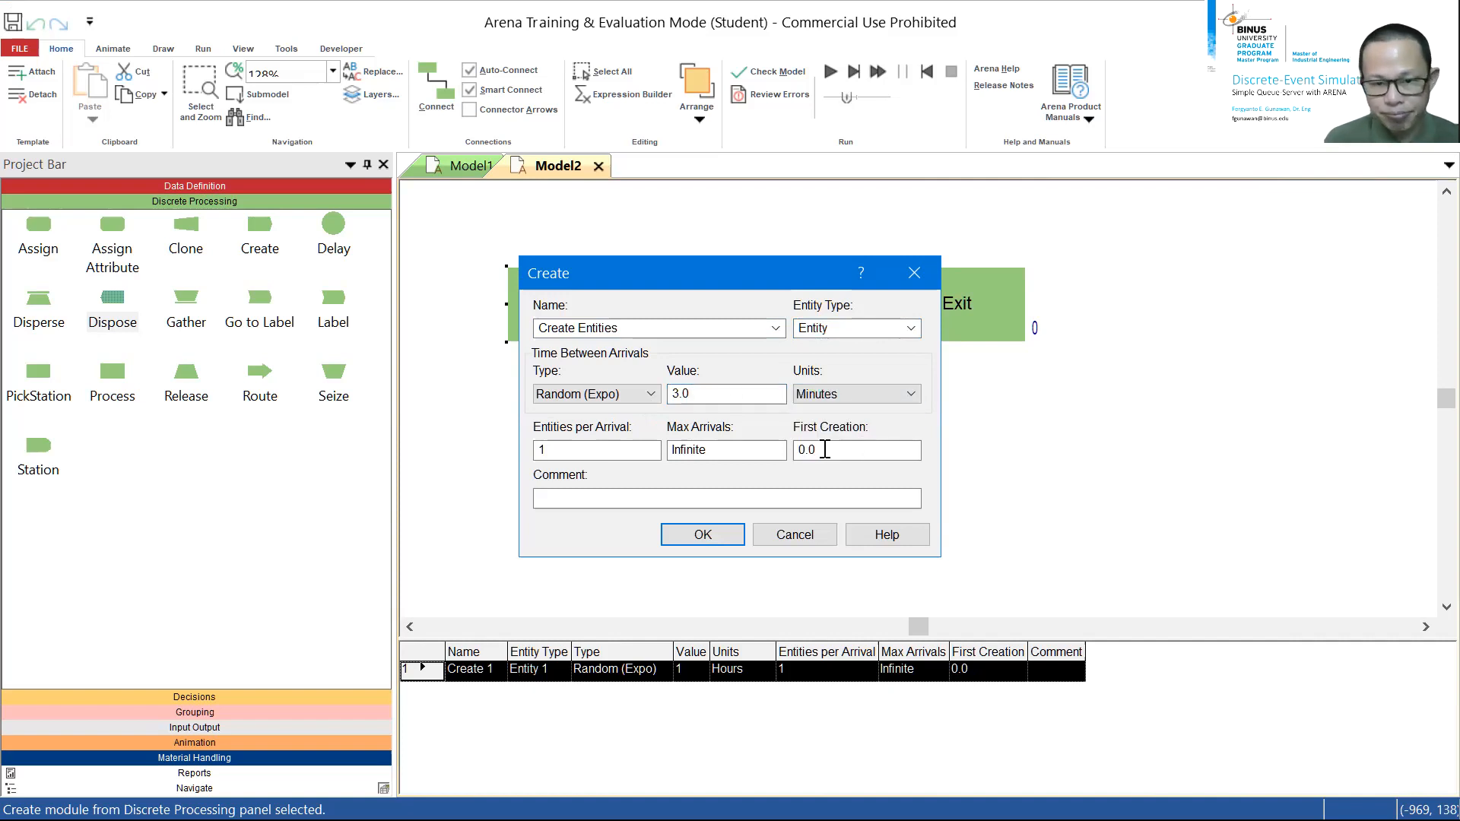
left_click(705, 536)
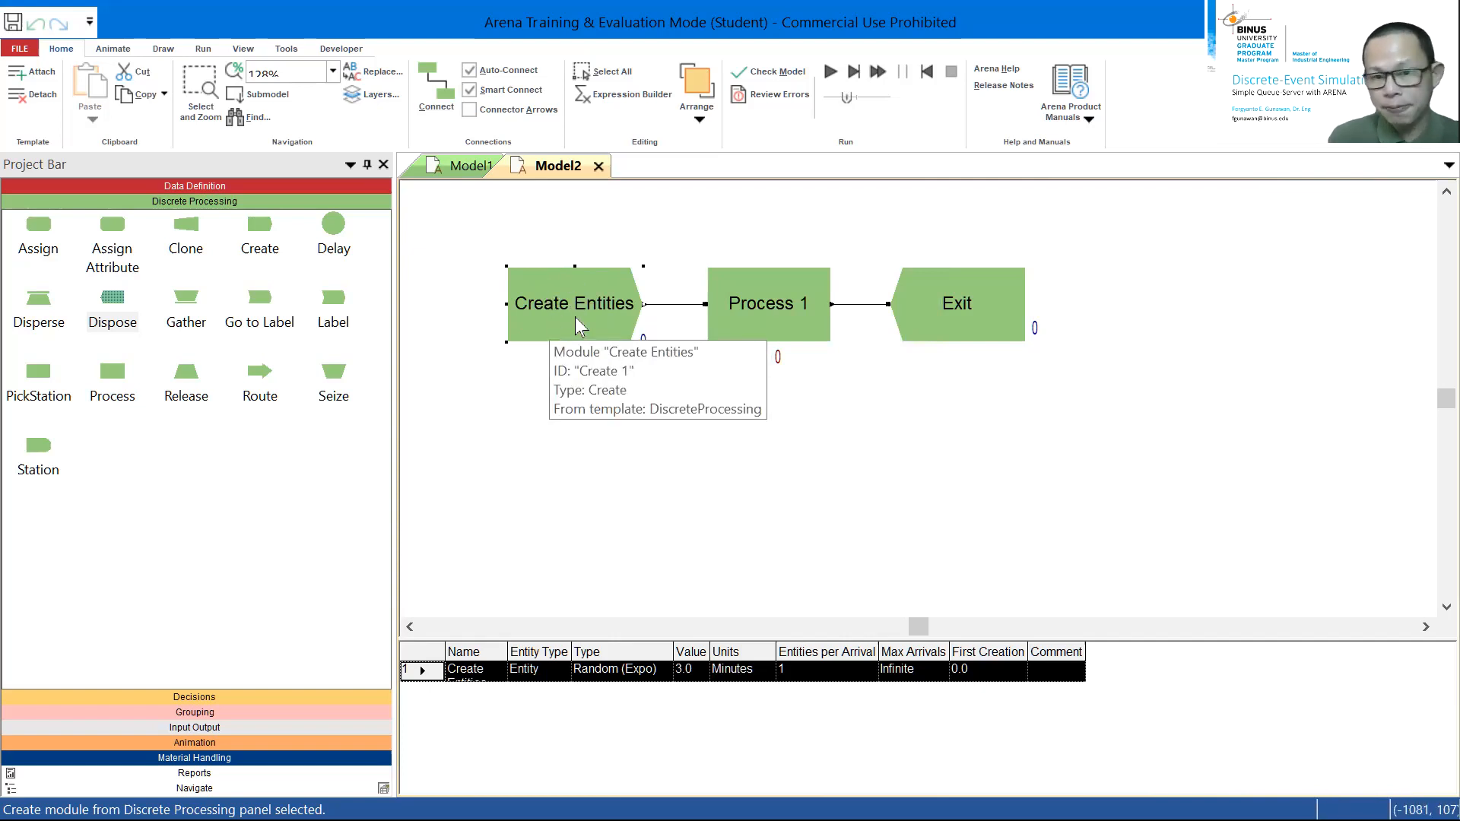
Rename the Process module as Queue and Server System.
left_click(755, 314)
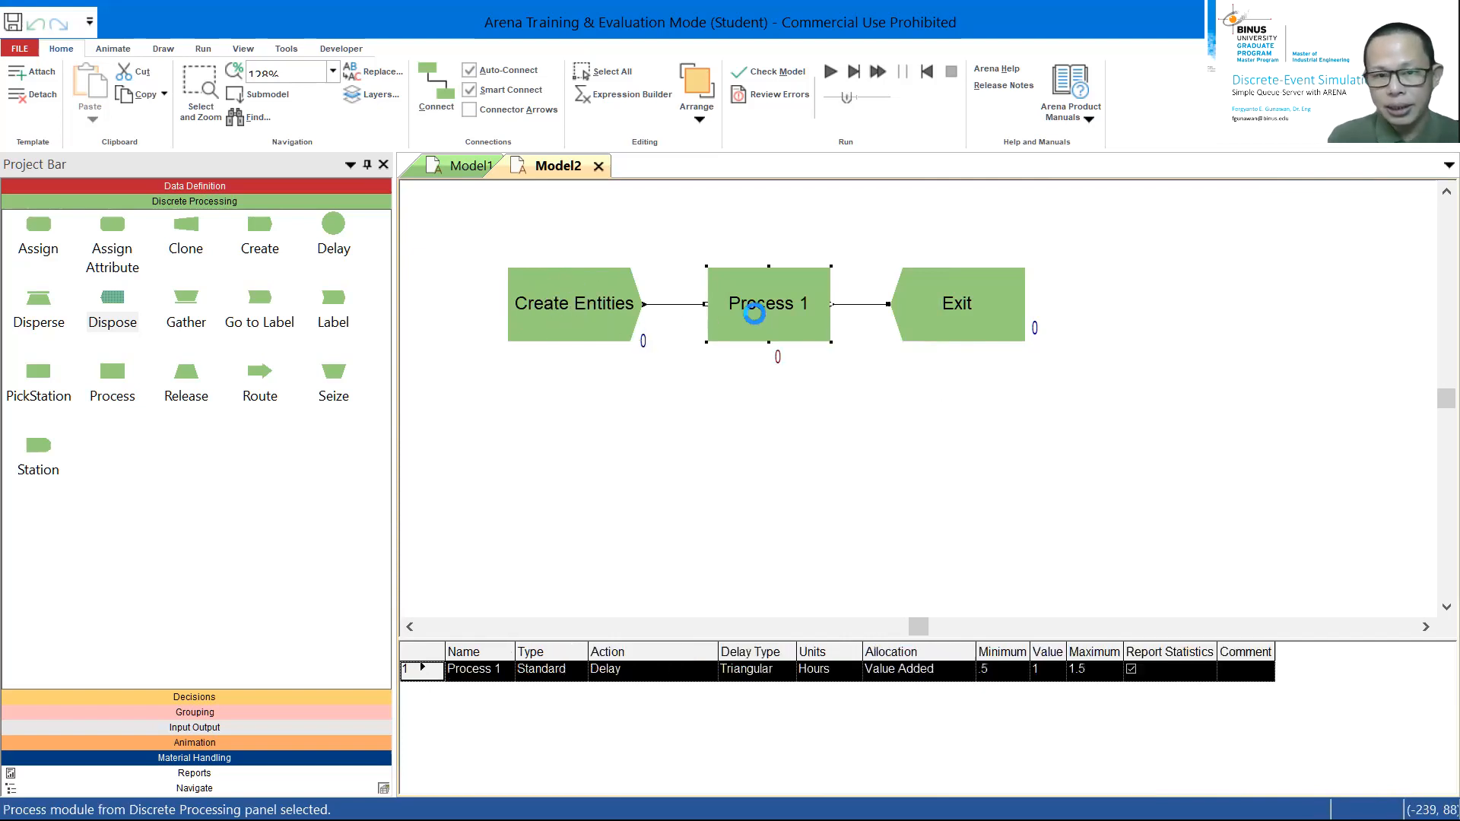
type("S")
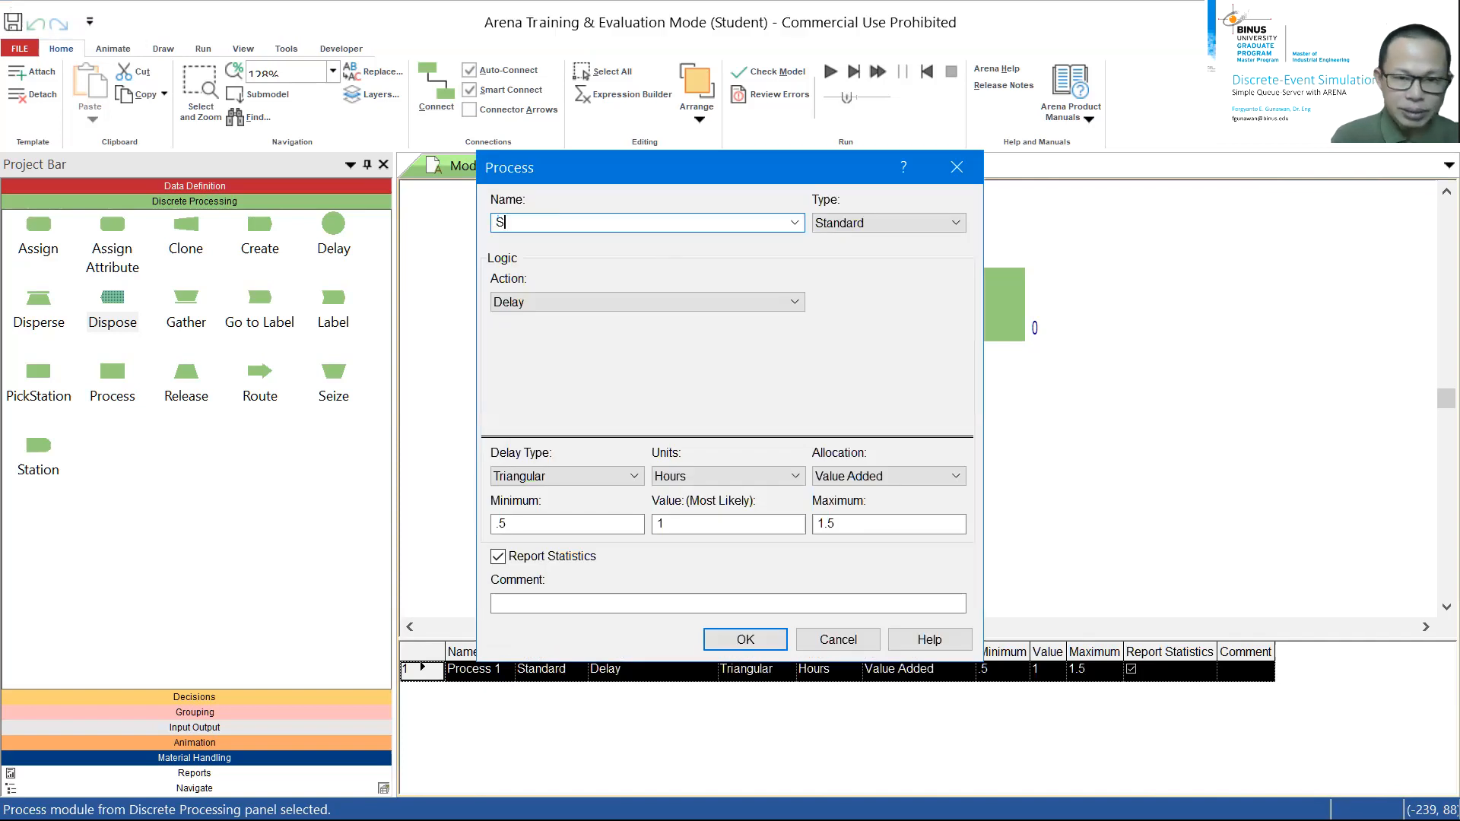
key("BackSpace")
type("Que")
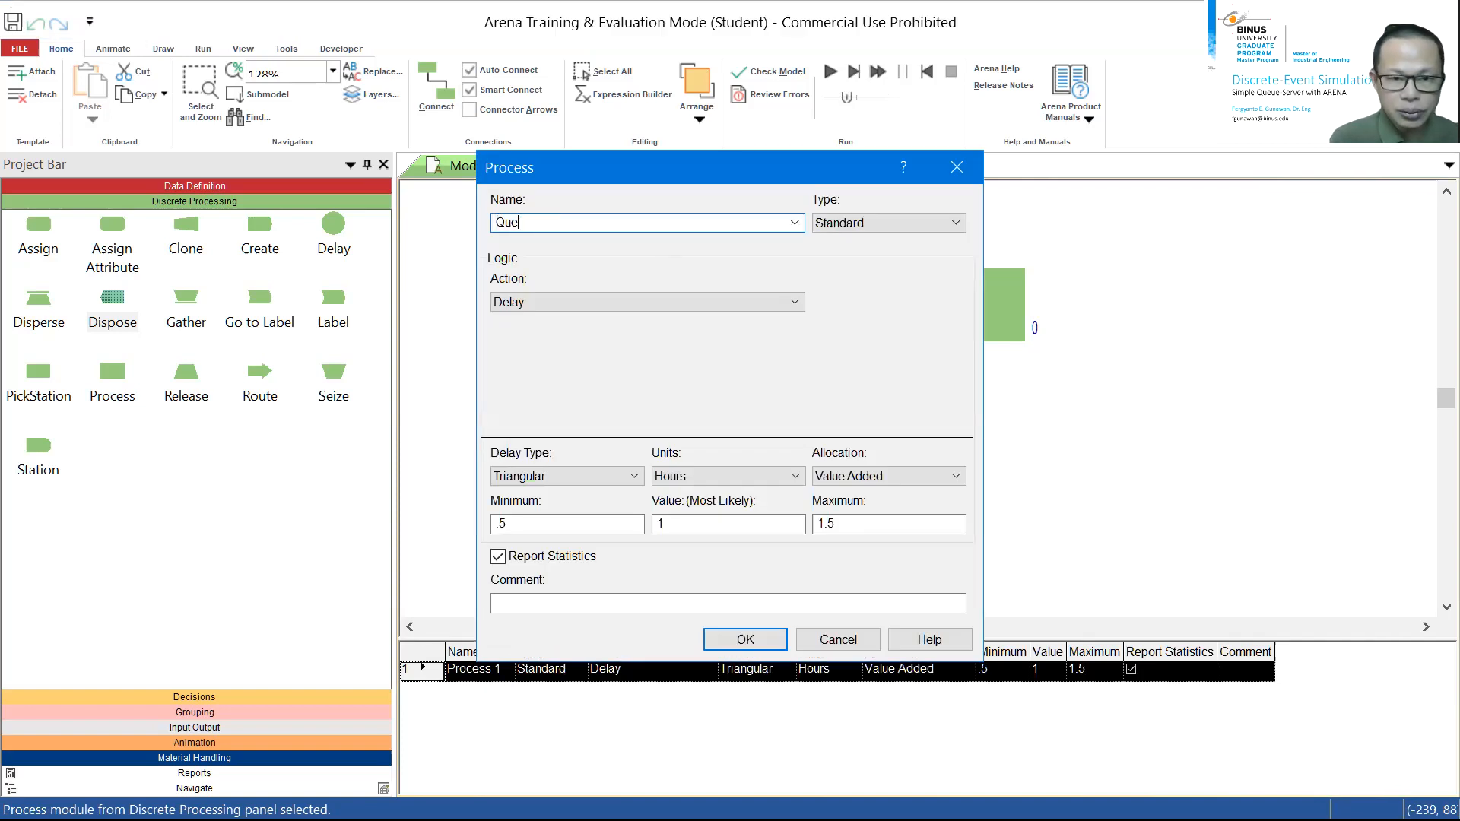
type("ue and Ser")
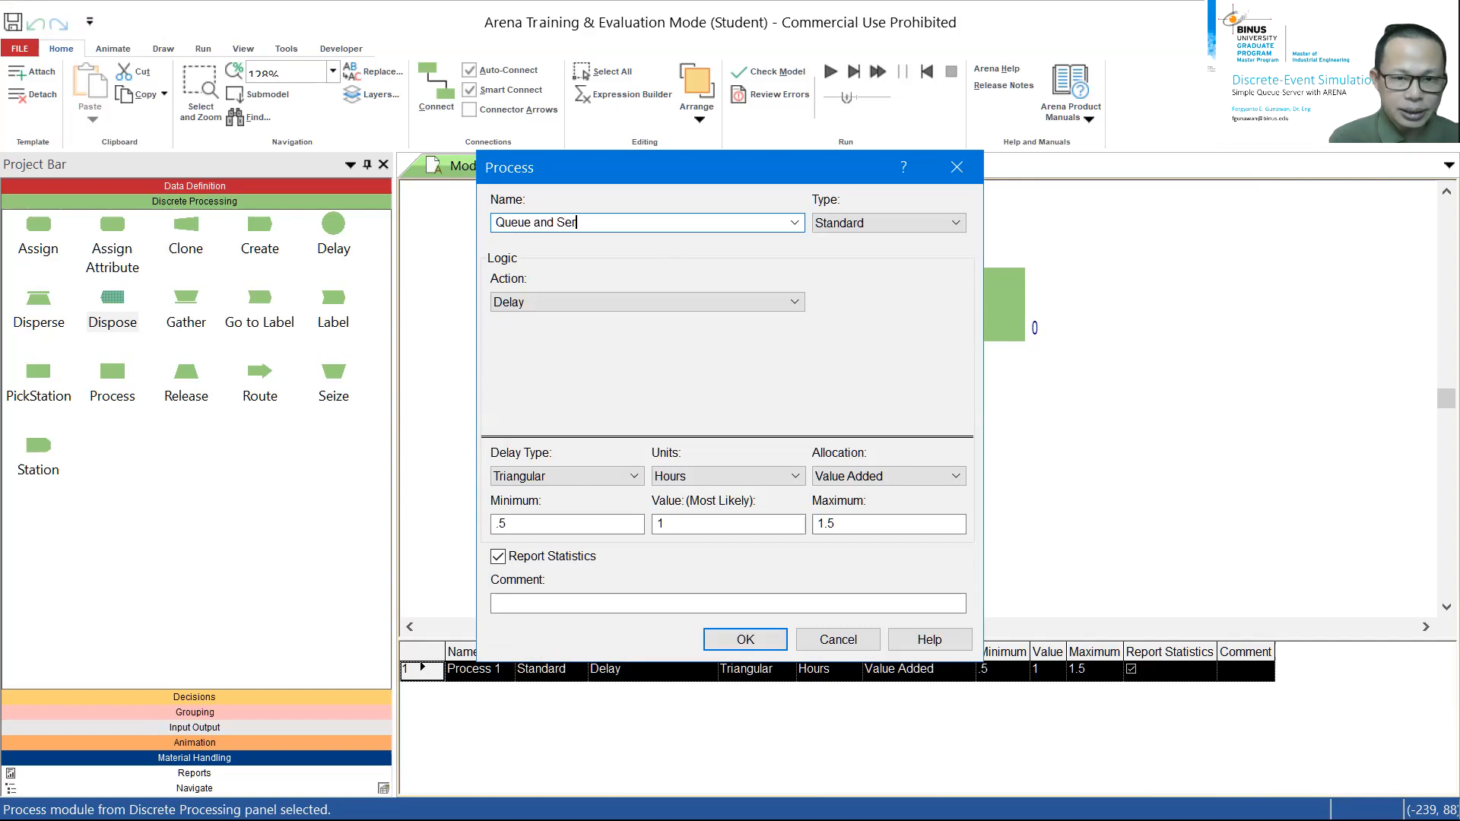
type("ver System")
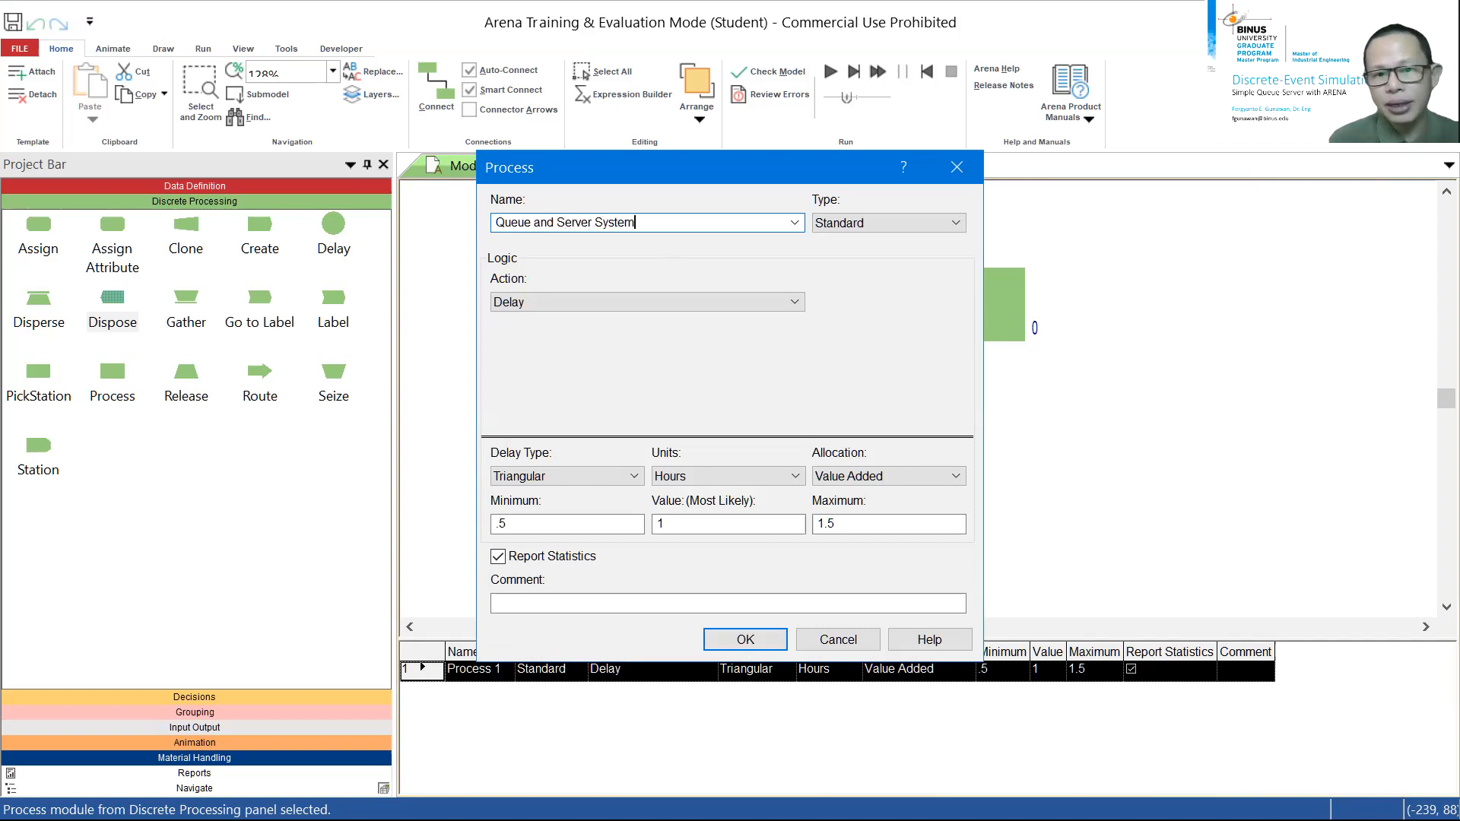
Set the process action to Seize Delay Release and add a resource named Queue and server.
left_click(606, 306)
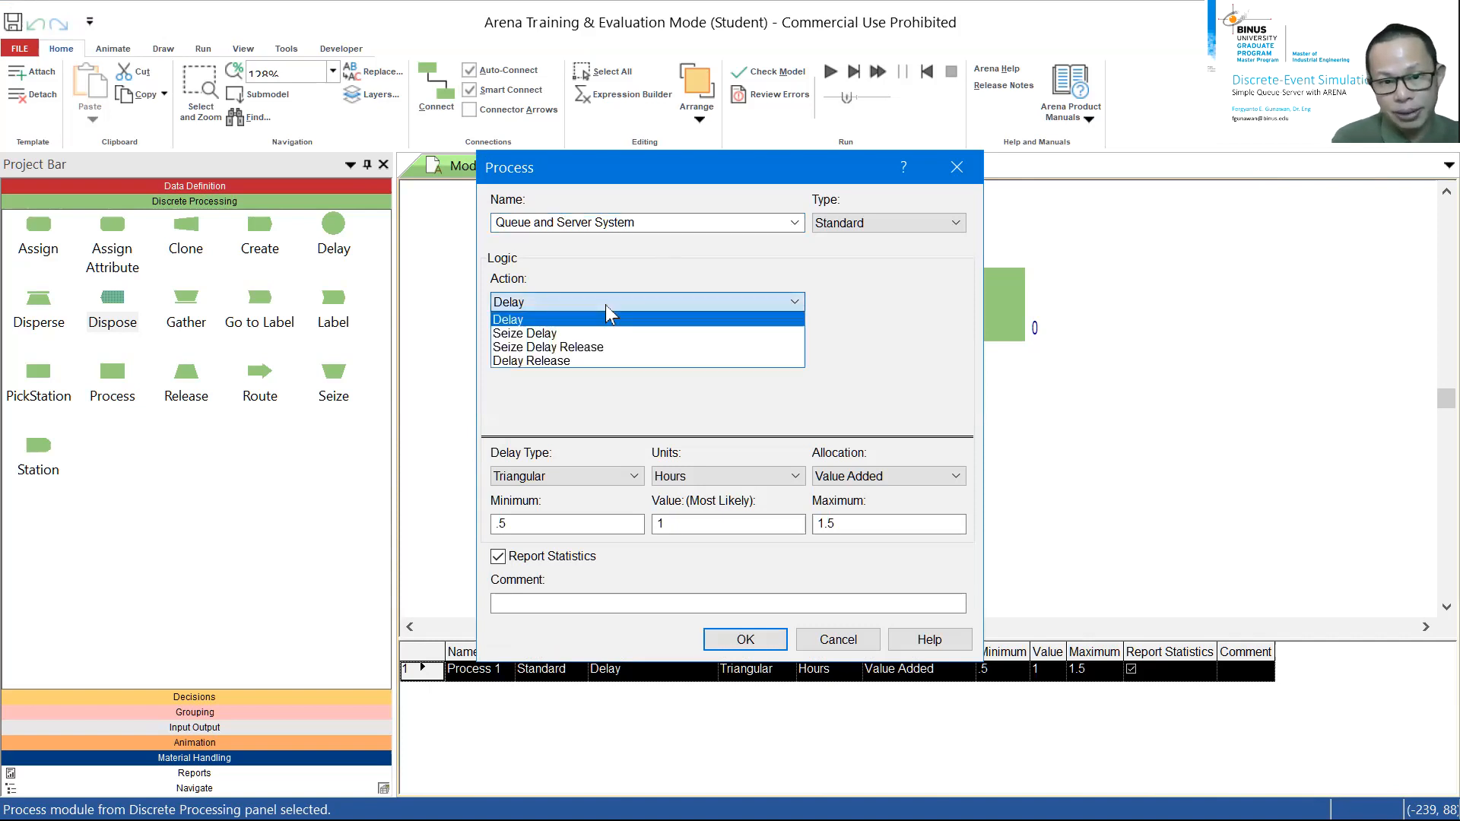
left_click(630, 348)
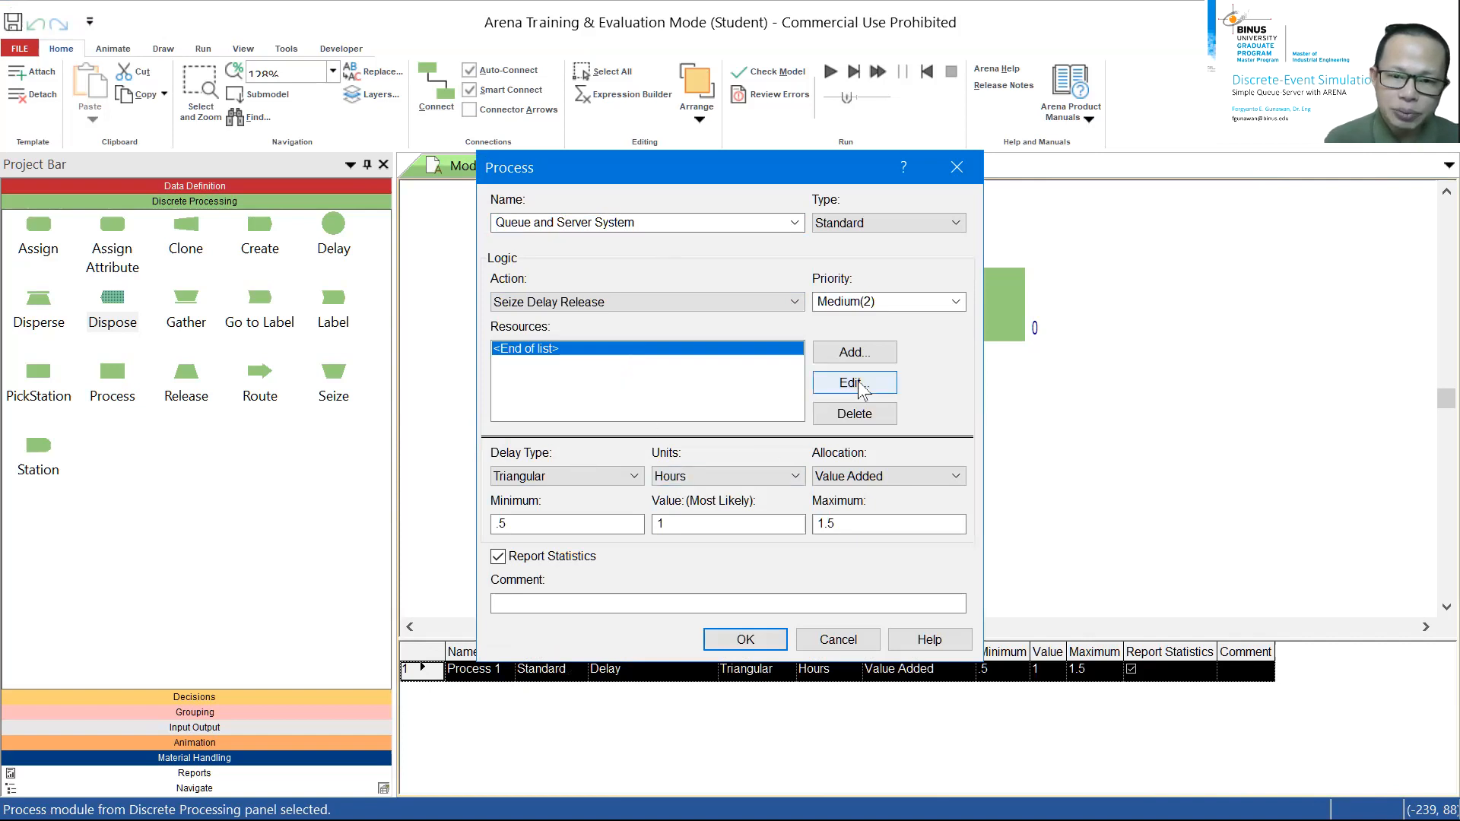
left_click(868, 359)
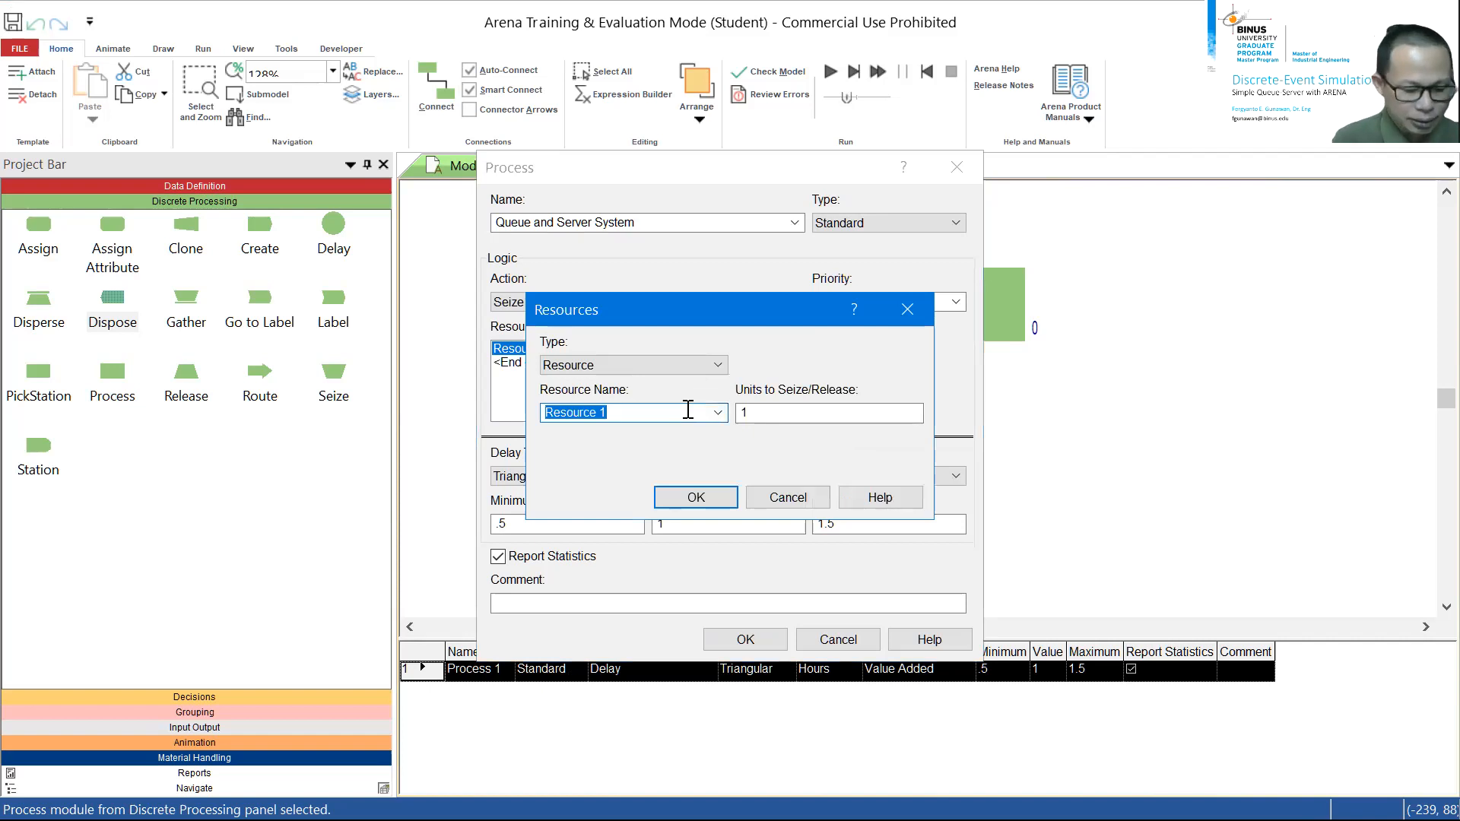
type("Queue")
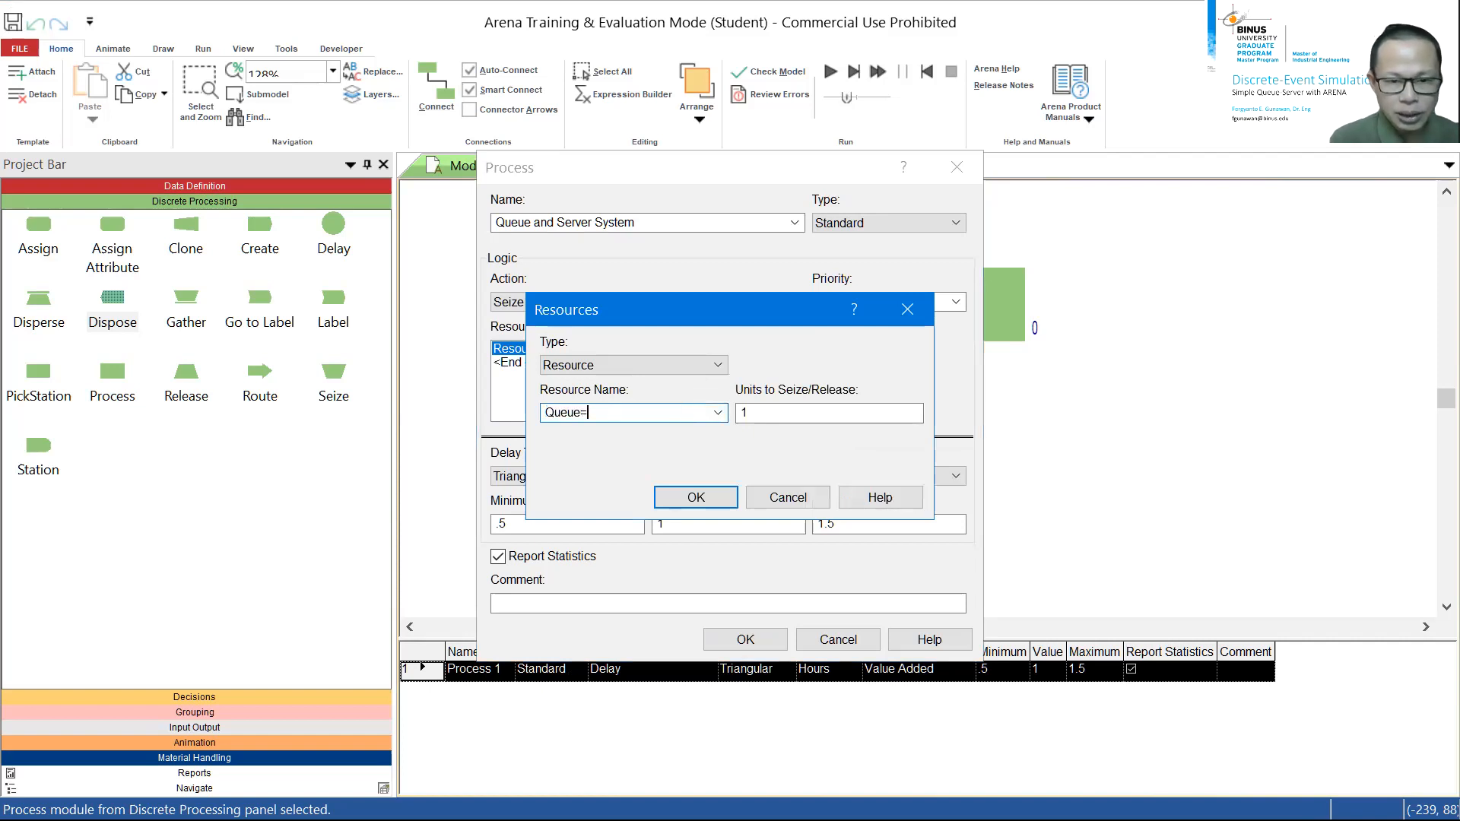
type(" and server")
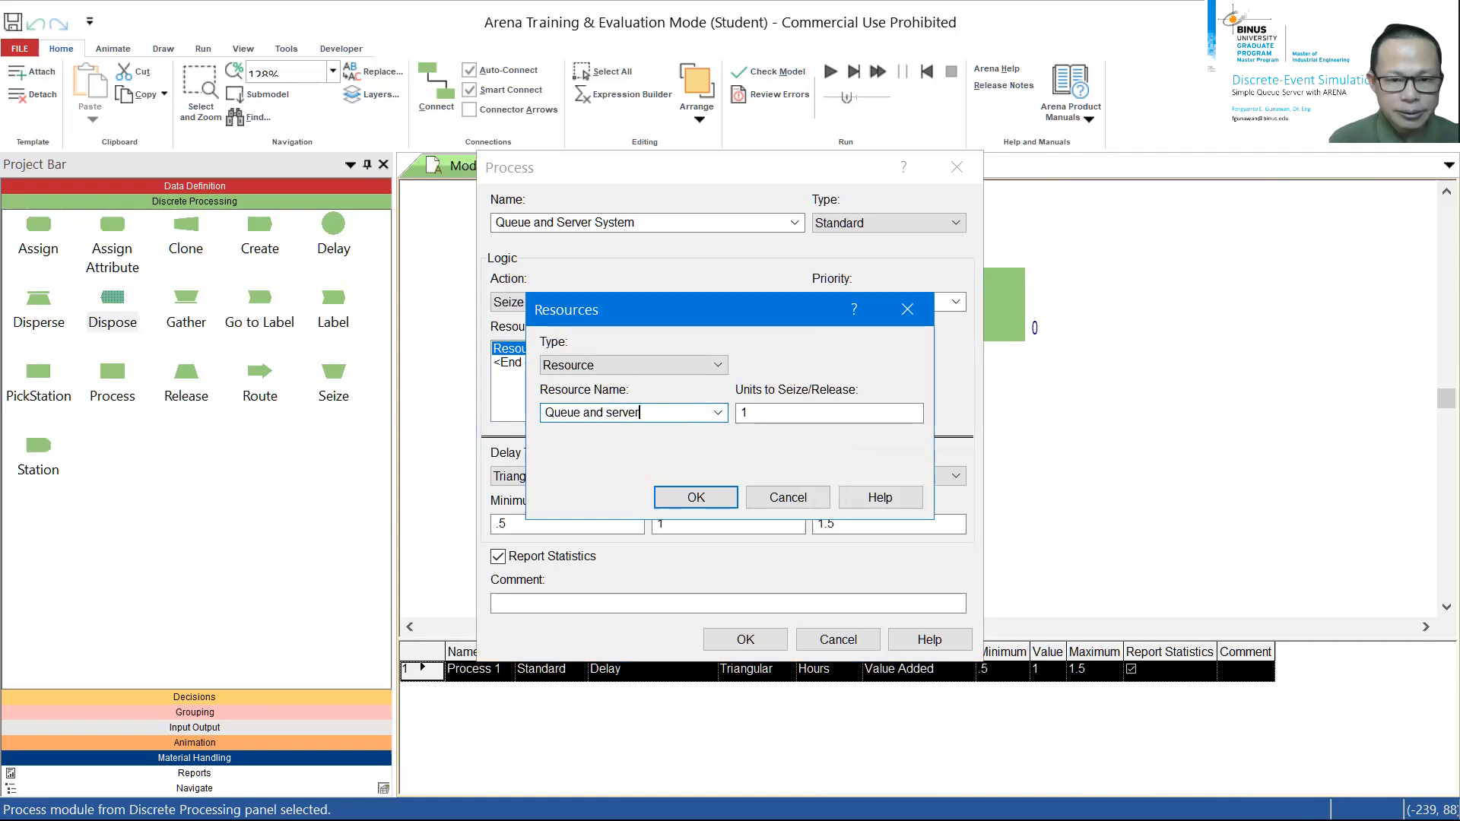
left_click(663, 500)
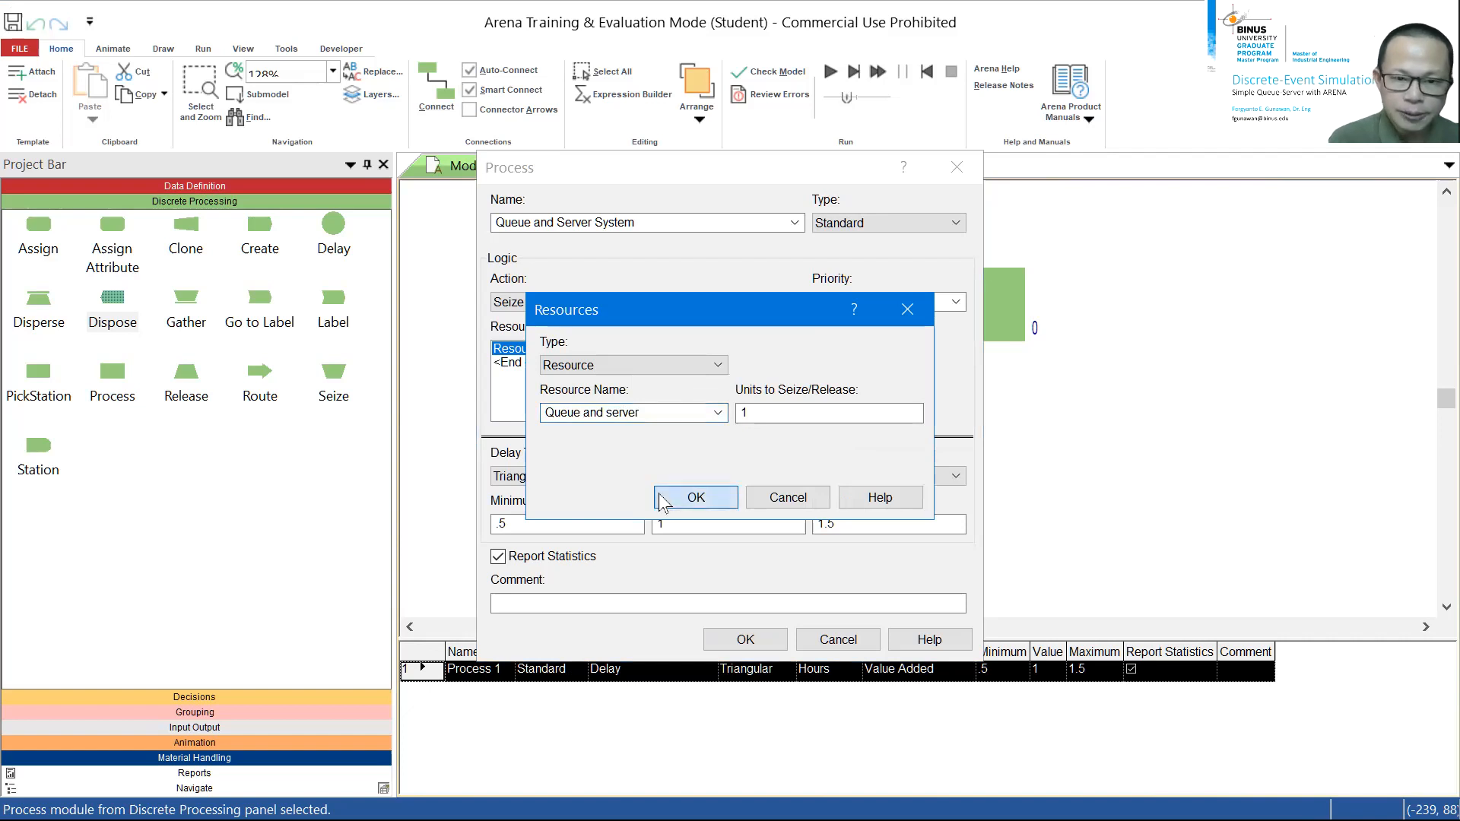
left_click(636, 349)
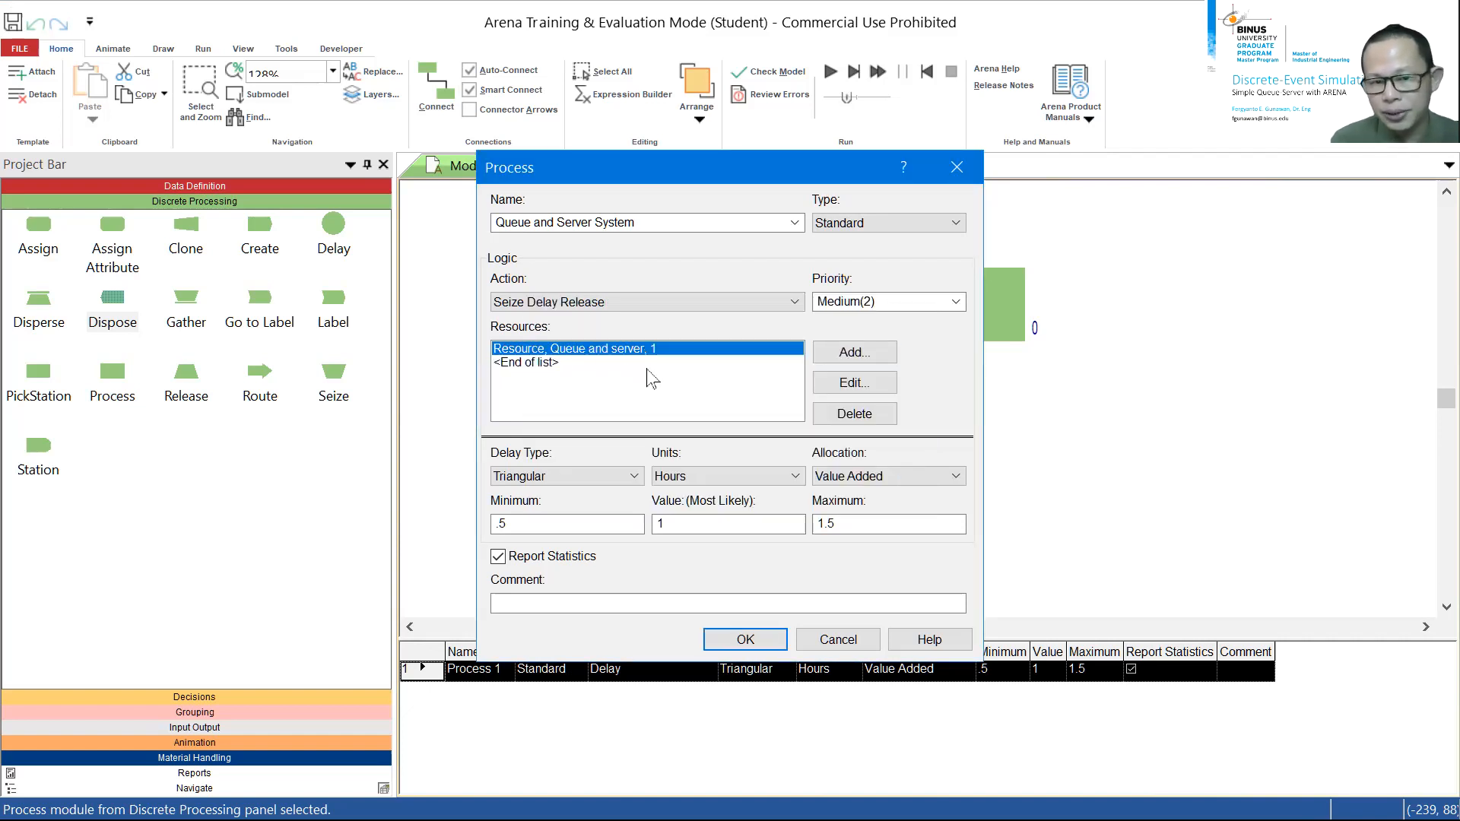
Change the process delay type to Expression and define the delay as EXPO( 2.0 ).
left_click(635, 478)
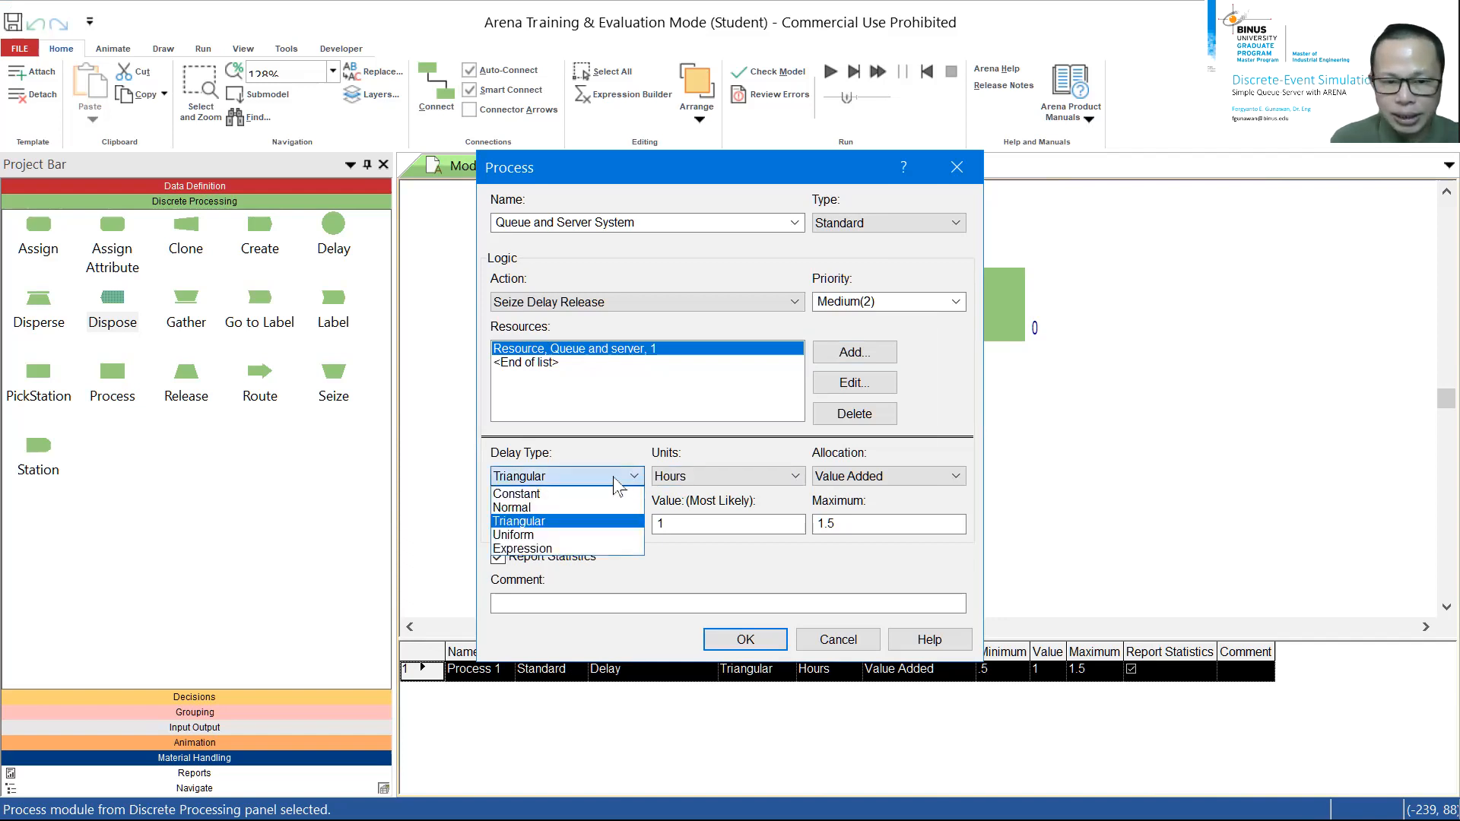
left_click(568, 548)
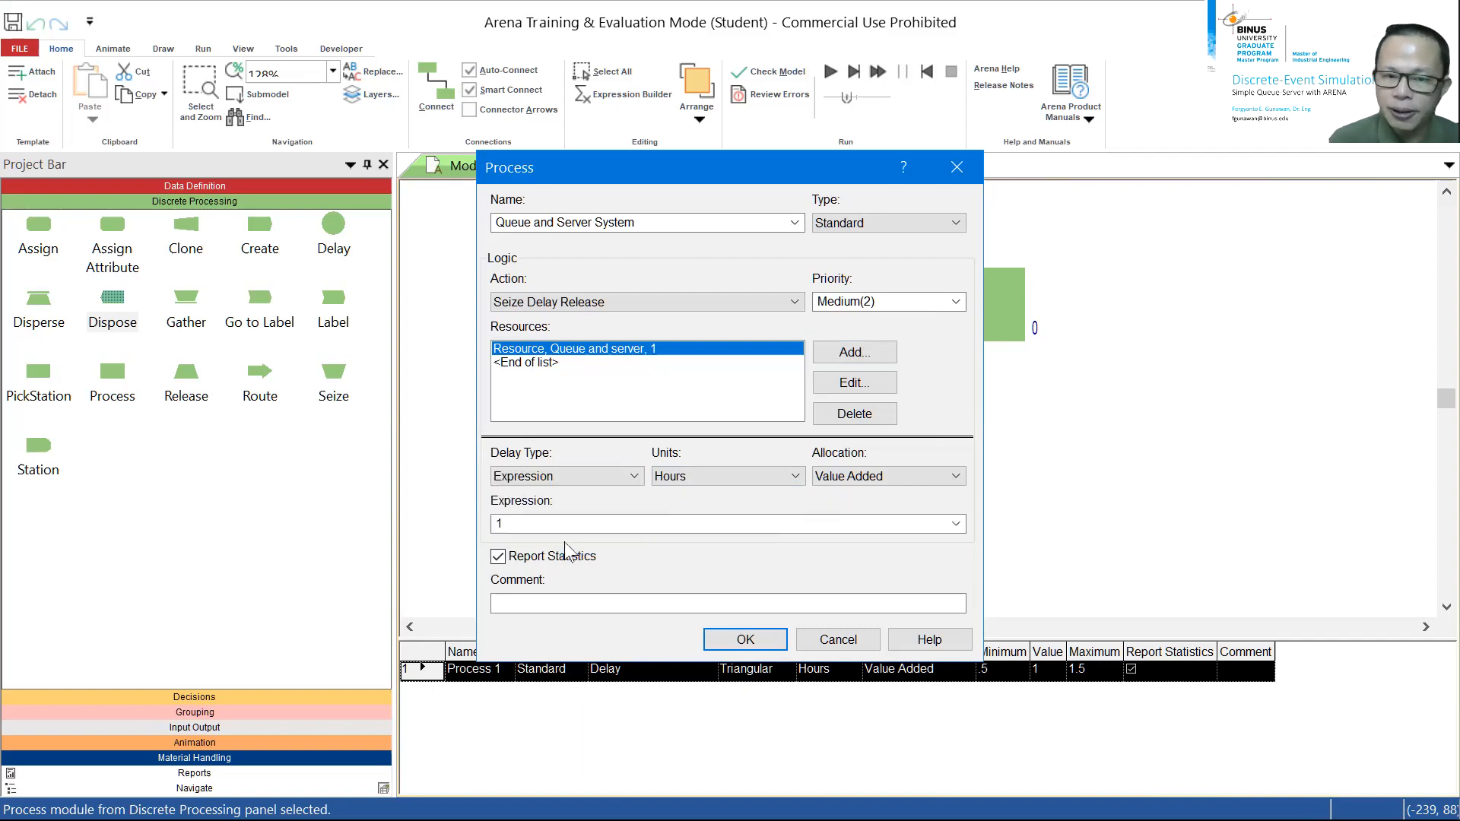
left_click(955, 524)
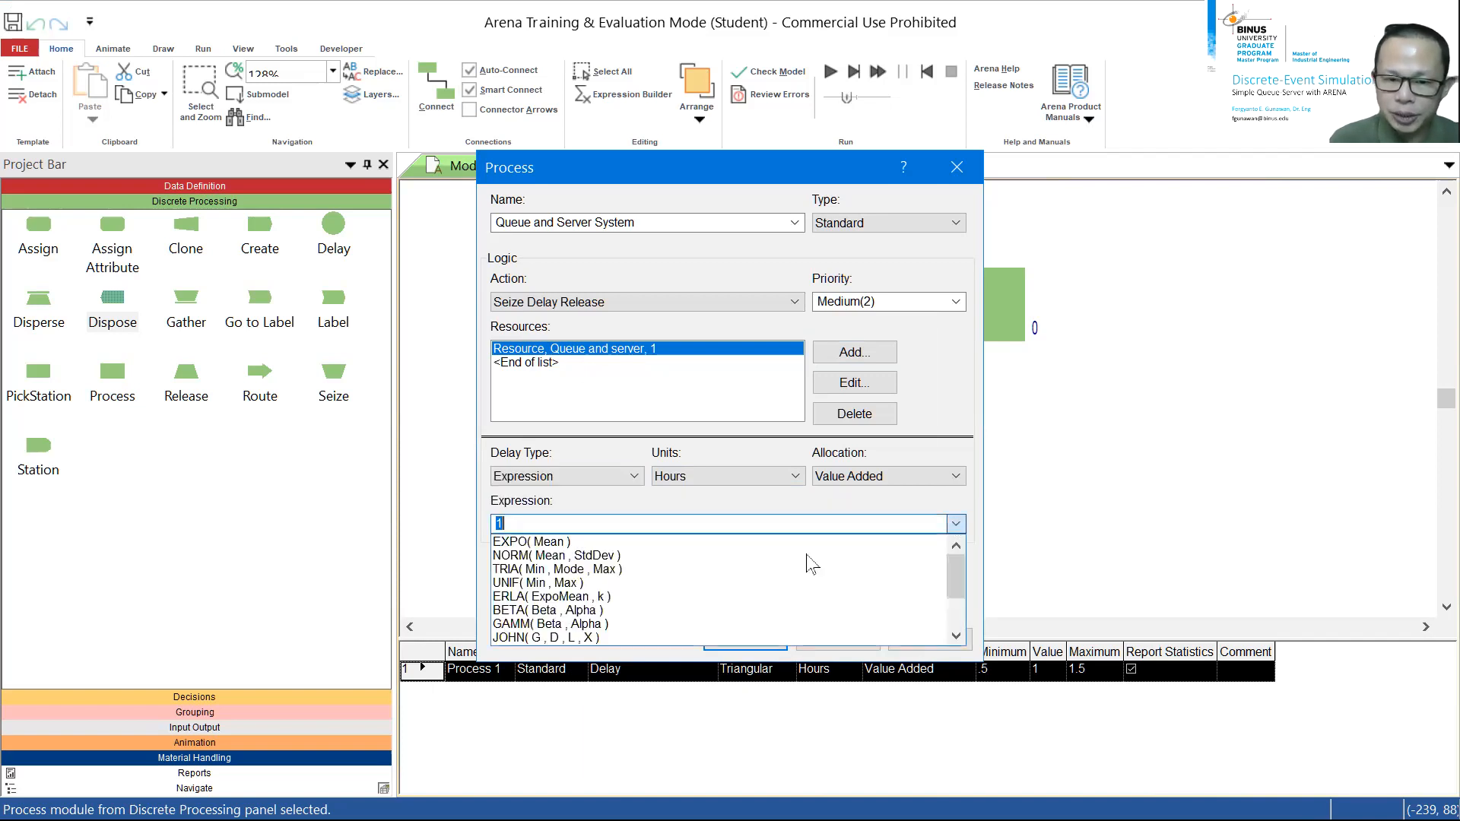
left_click(619, 542)
key("End")
key("Left")
key("Left")
key("shift+Left")
key("shift+Left")
key("shift+Left")
key("shift+Left")
type("2.0")
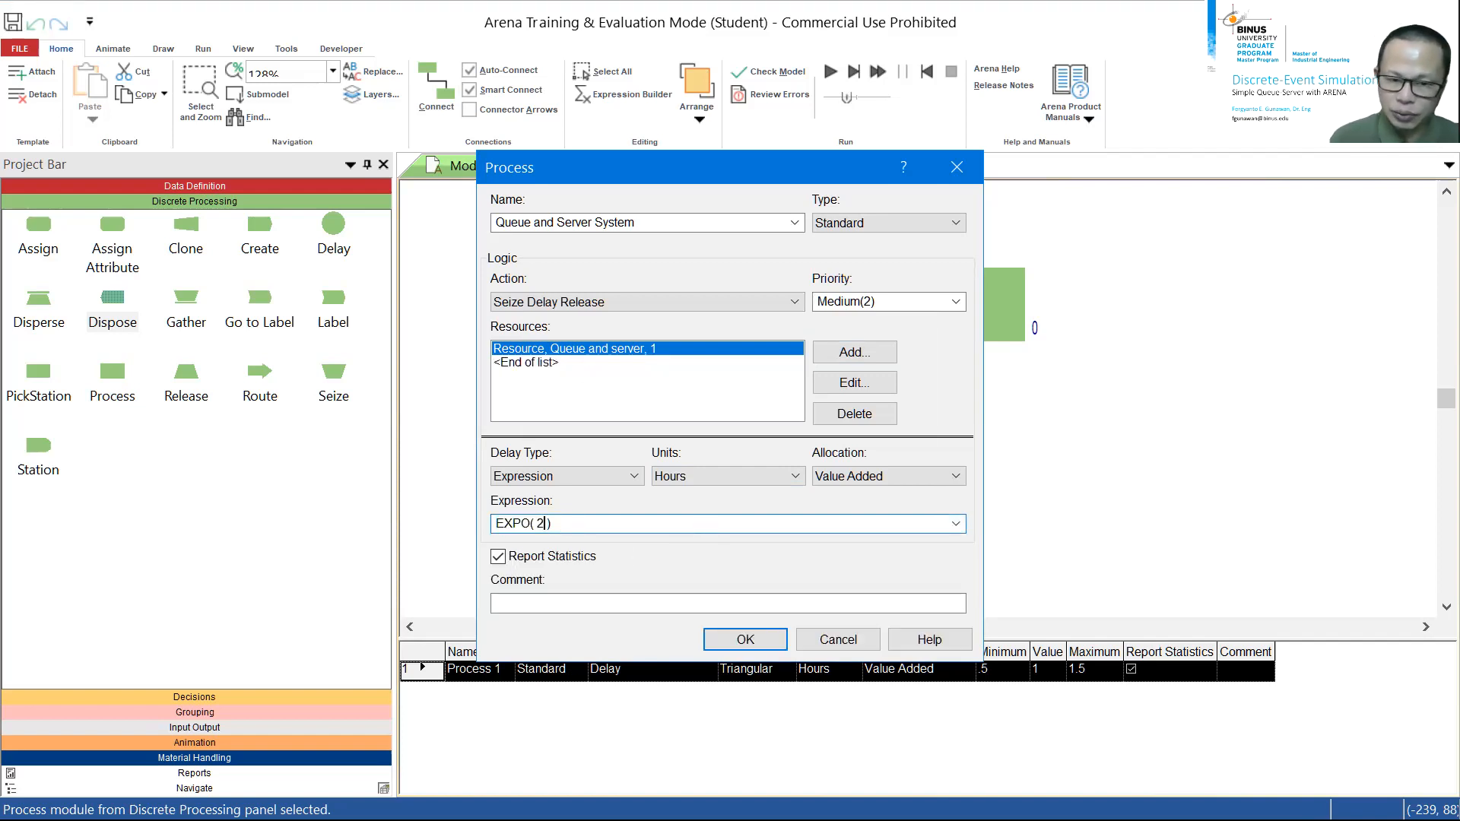
Set the process delay units to Minutes and apply the module settings.
left_click(785, 478)
left_click(675, 508)
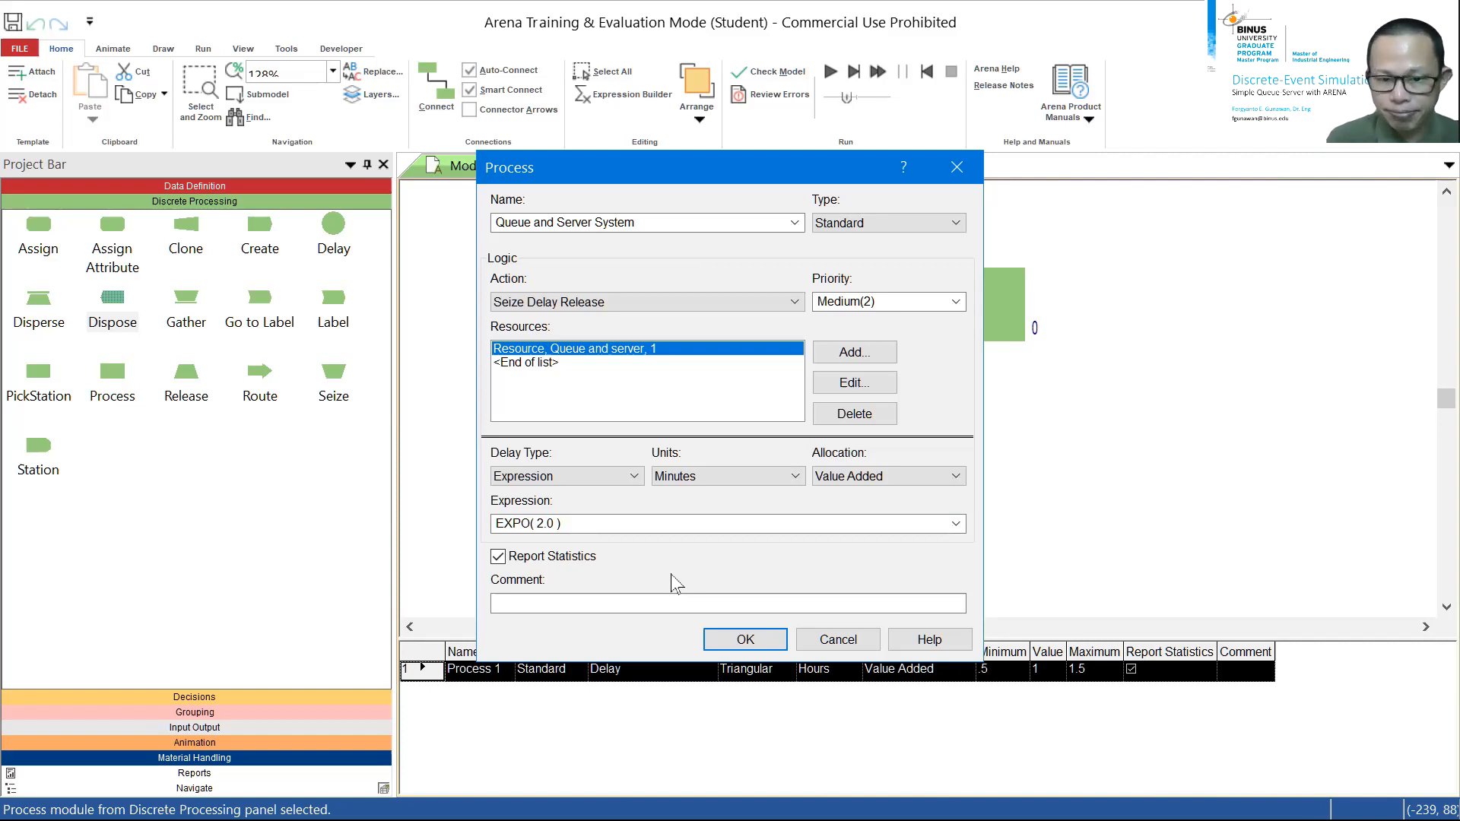
left_click(719, 638)
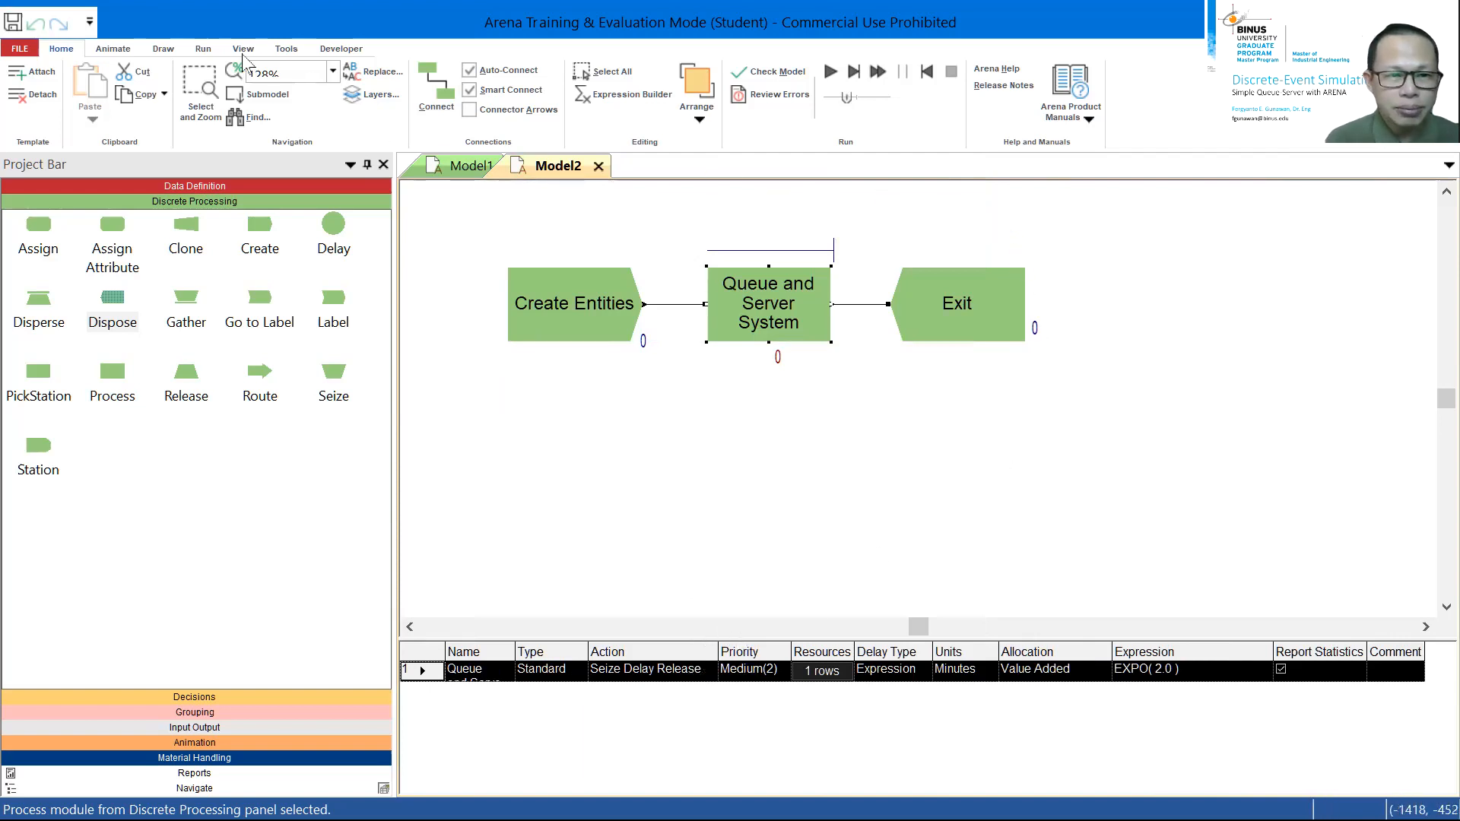
Set the base time units to Minutes in the run setup's replication parameters.
left_click(204, 50)
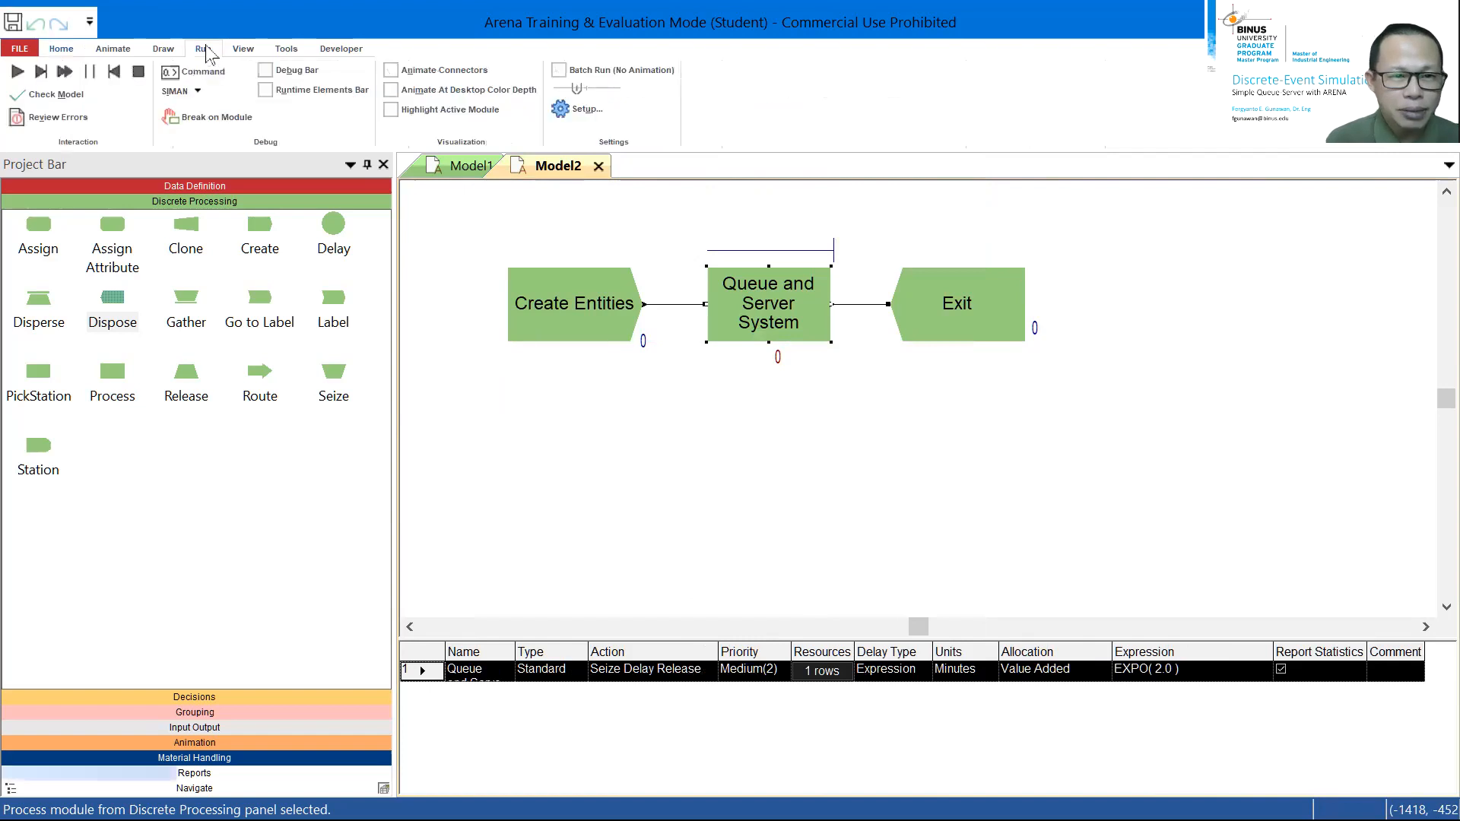
left_click(575, 112)
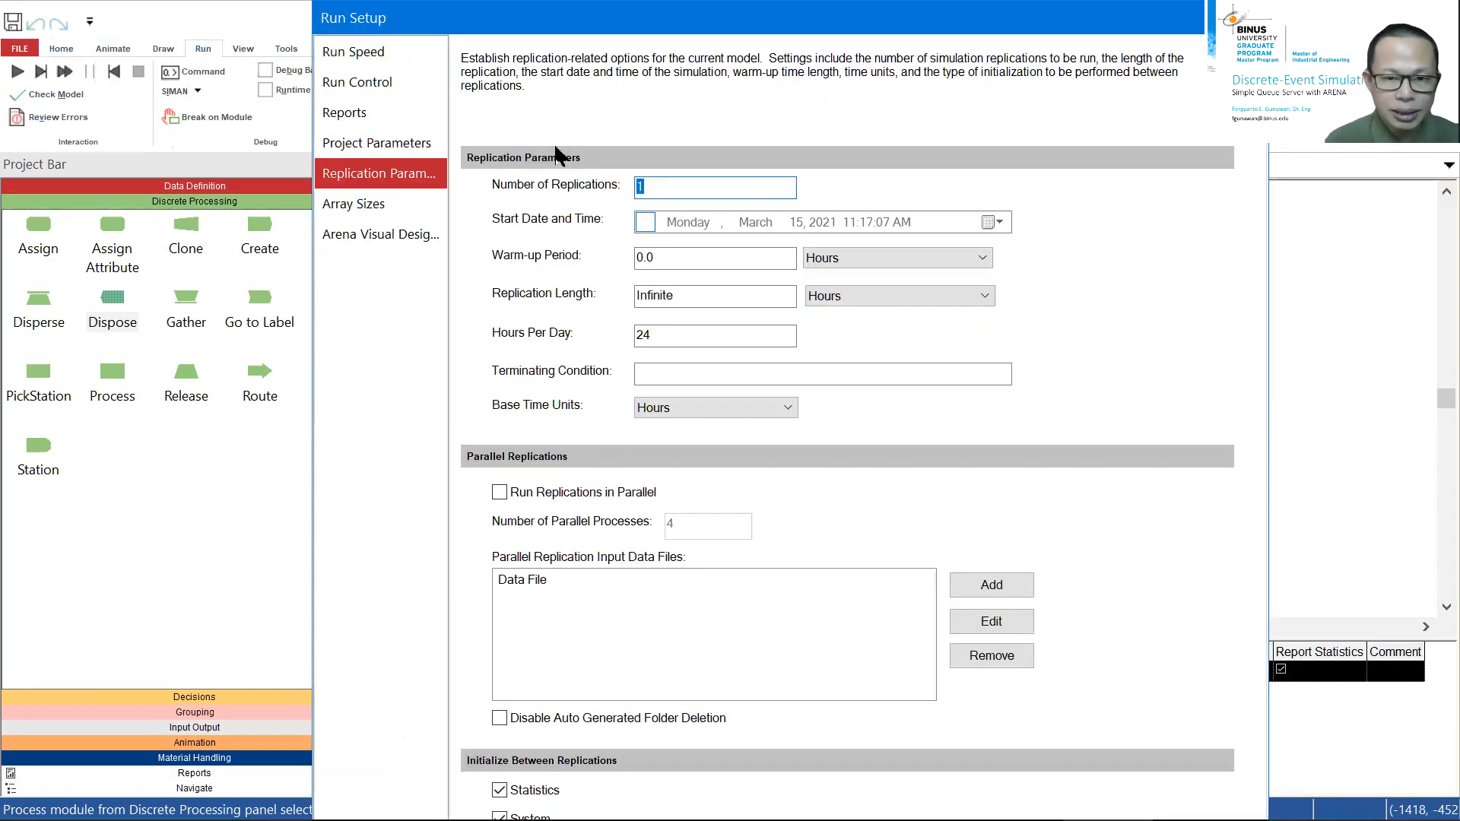
left_click(700, 409)
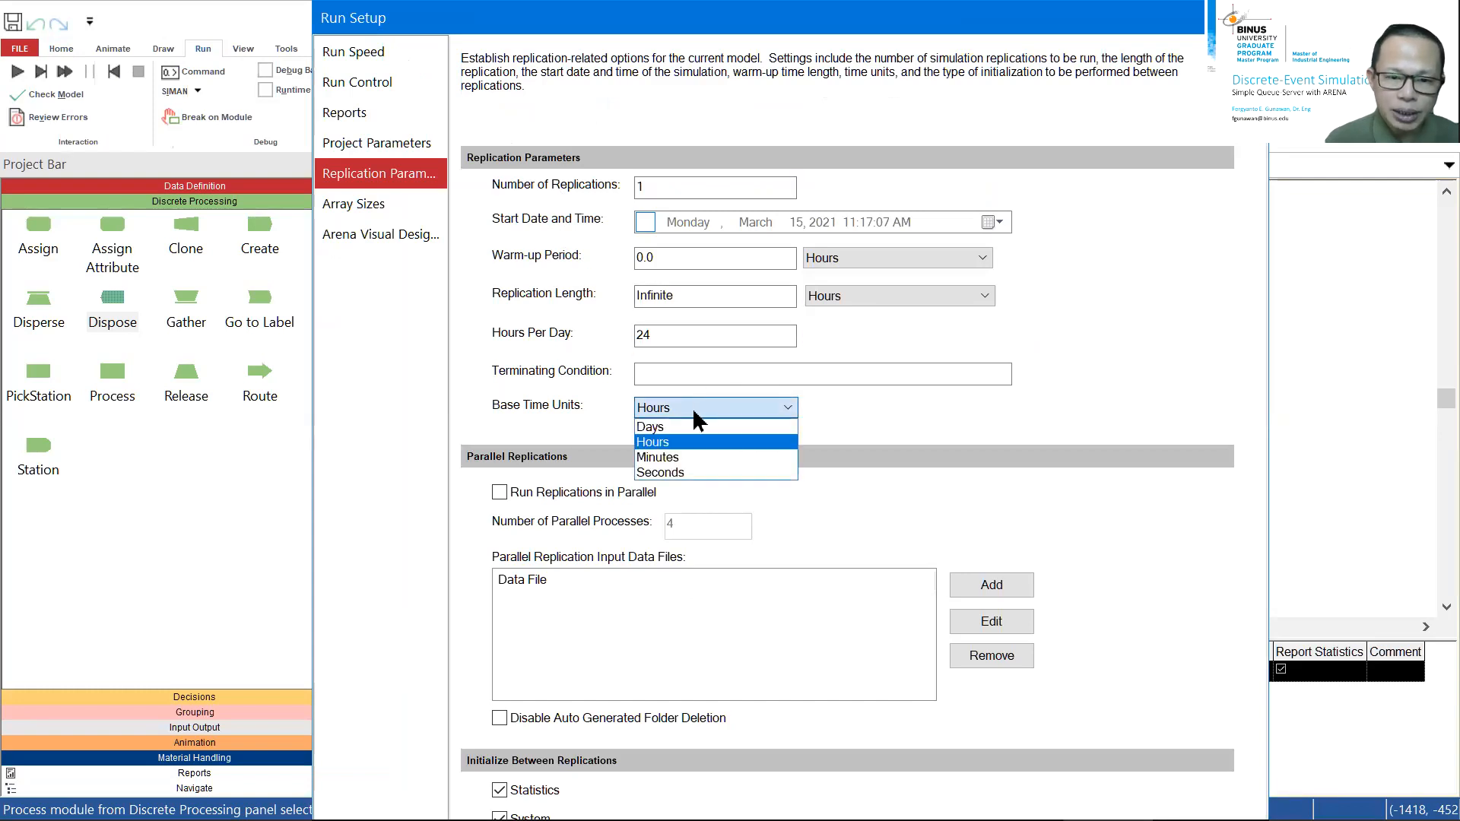
left_click(688, 456)
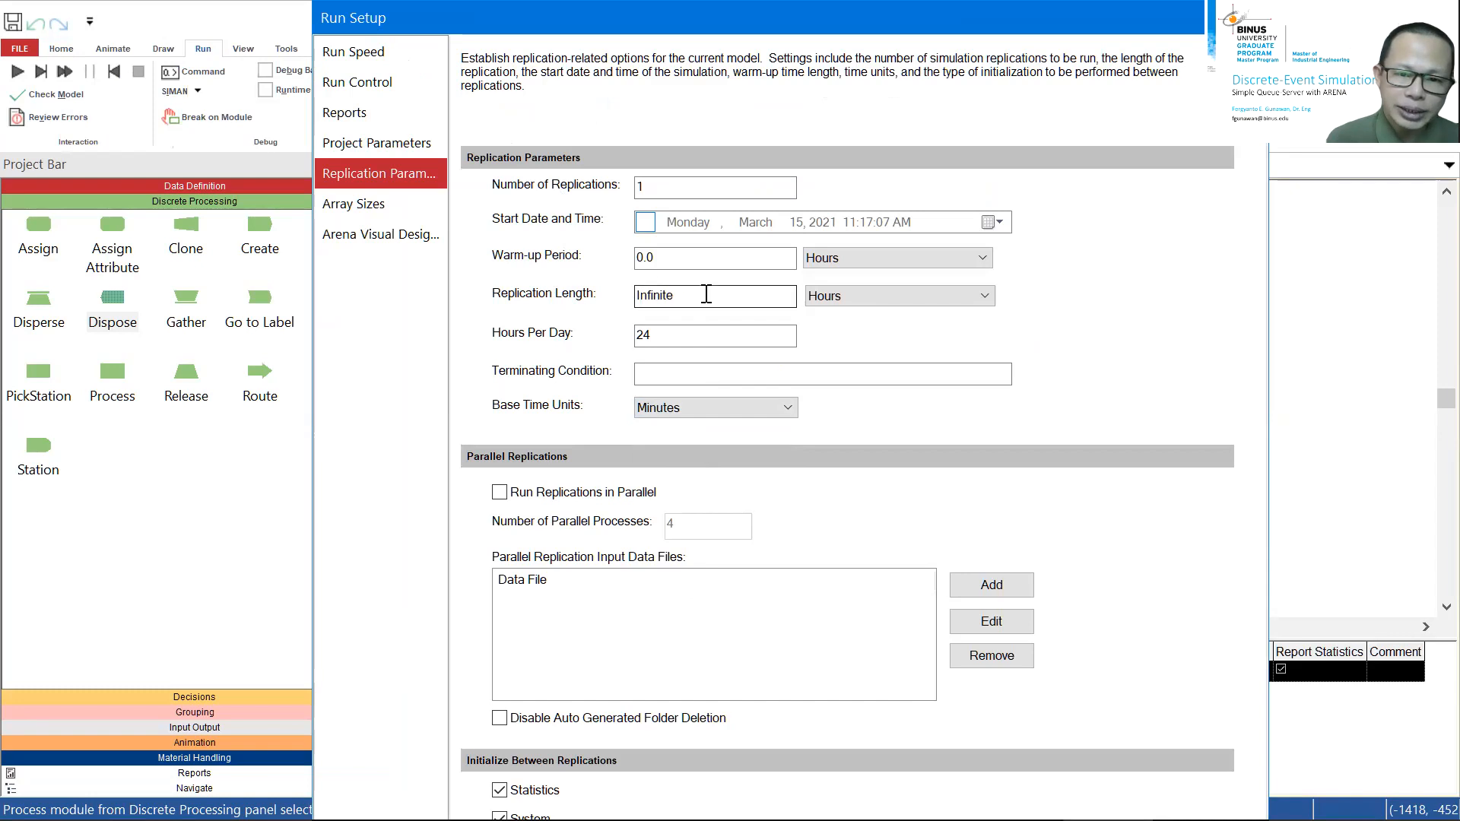
Set the replication length to 100.0 Minutes and apply the run setup.
left_click_drag(703, 298, 588, 300)
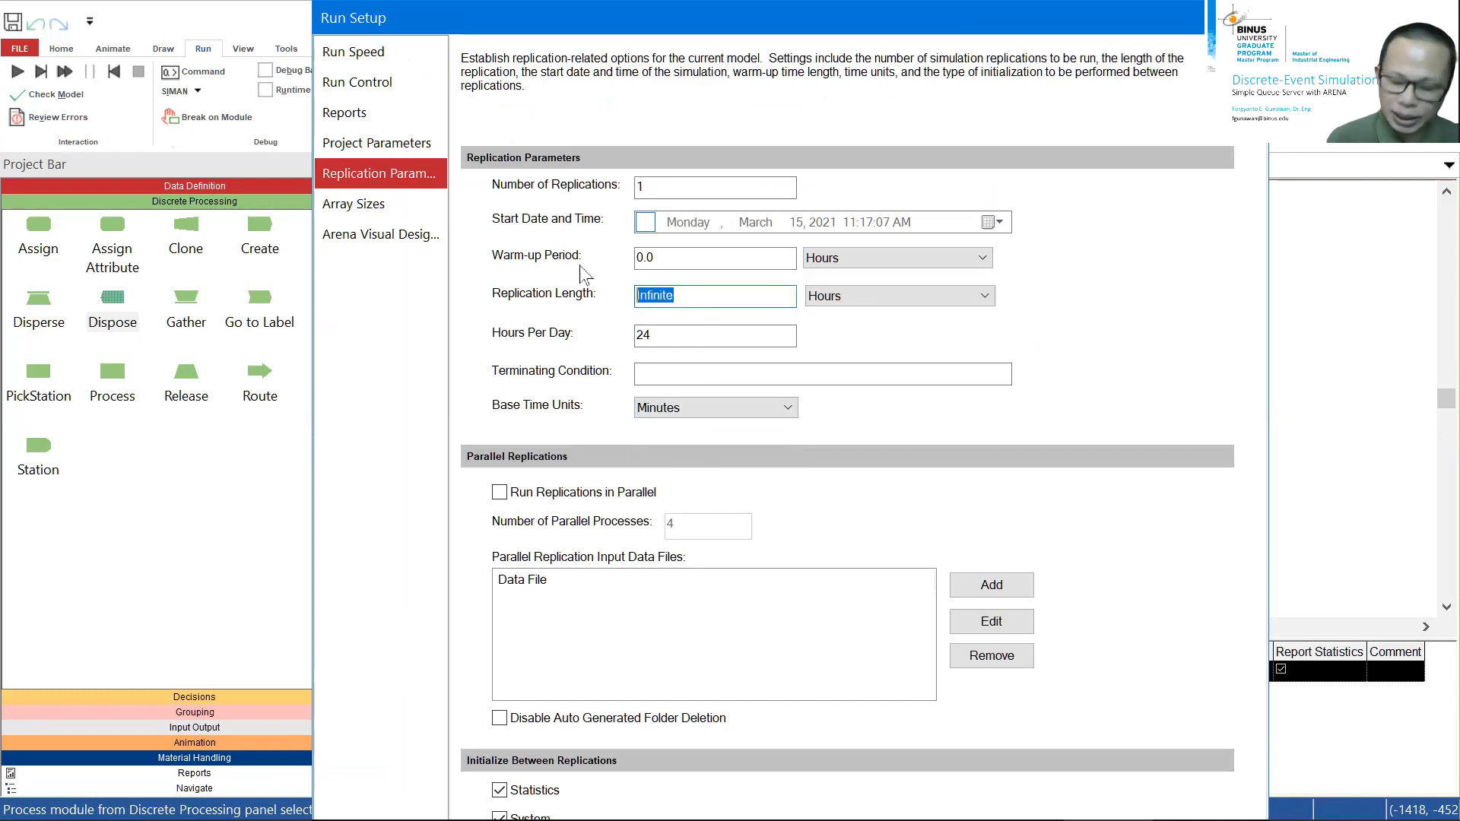
type("100.0")
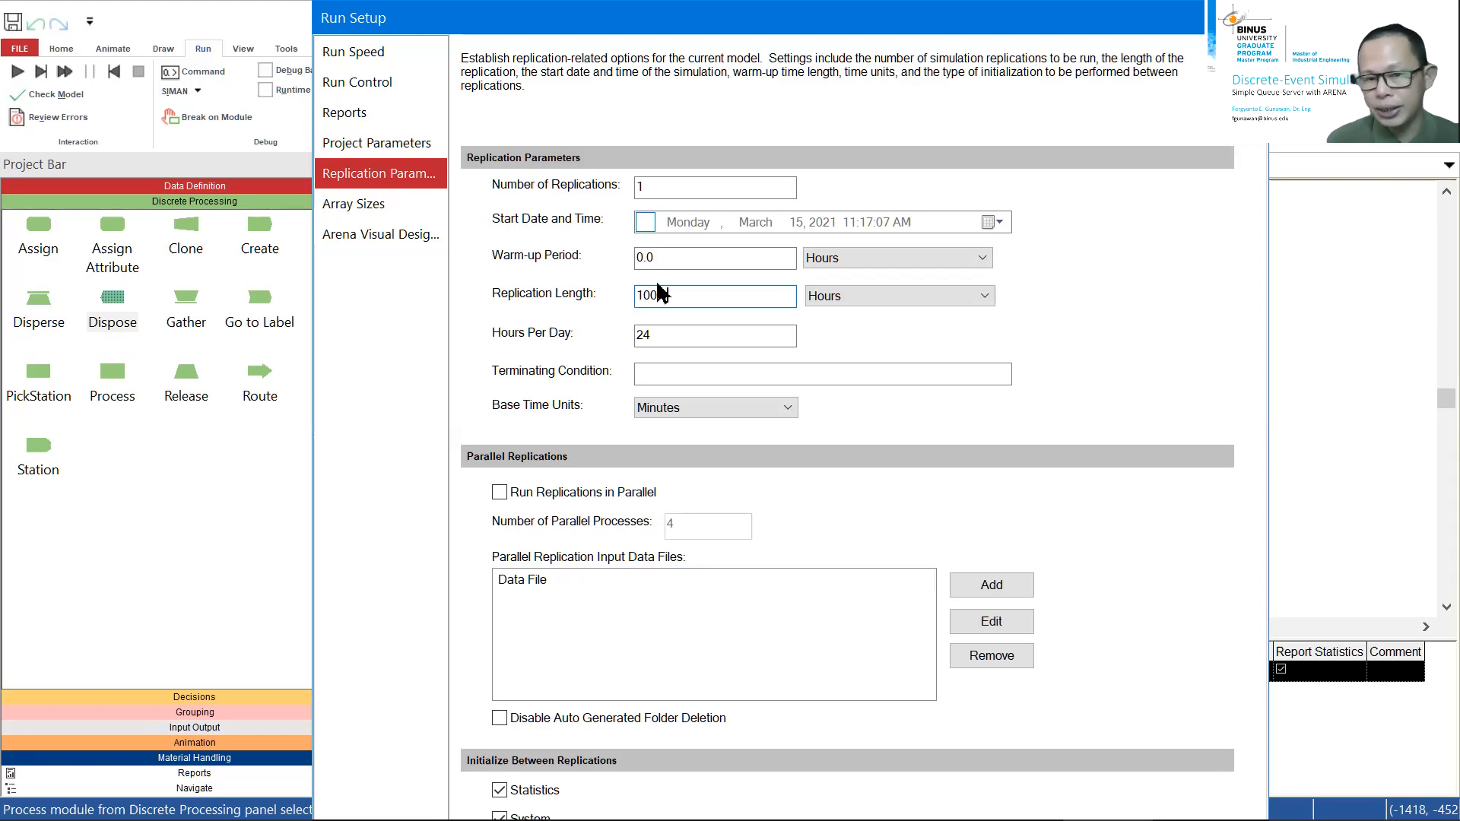
left_click(846, 296)
left_click(832, 345)
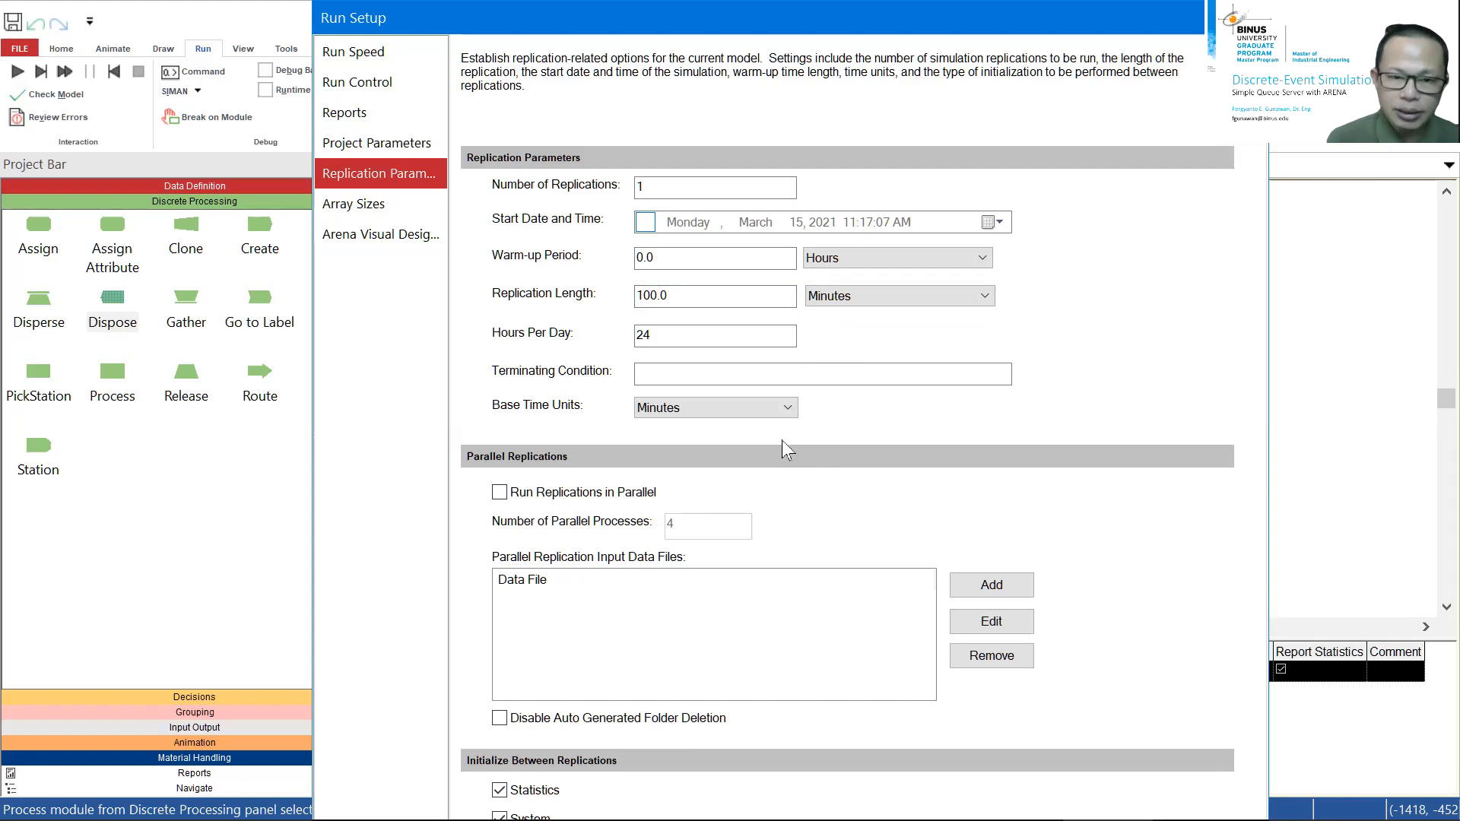
key("Return")
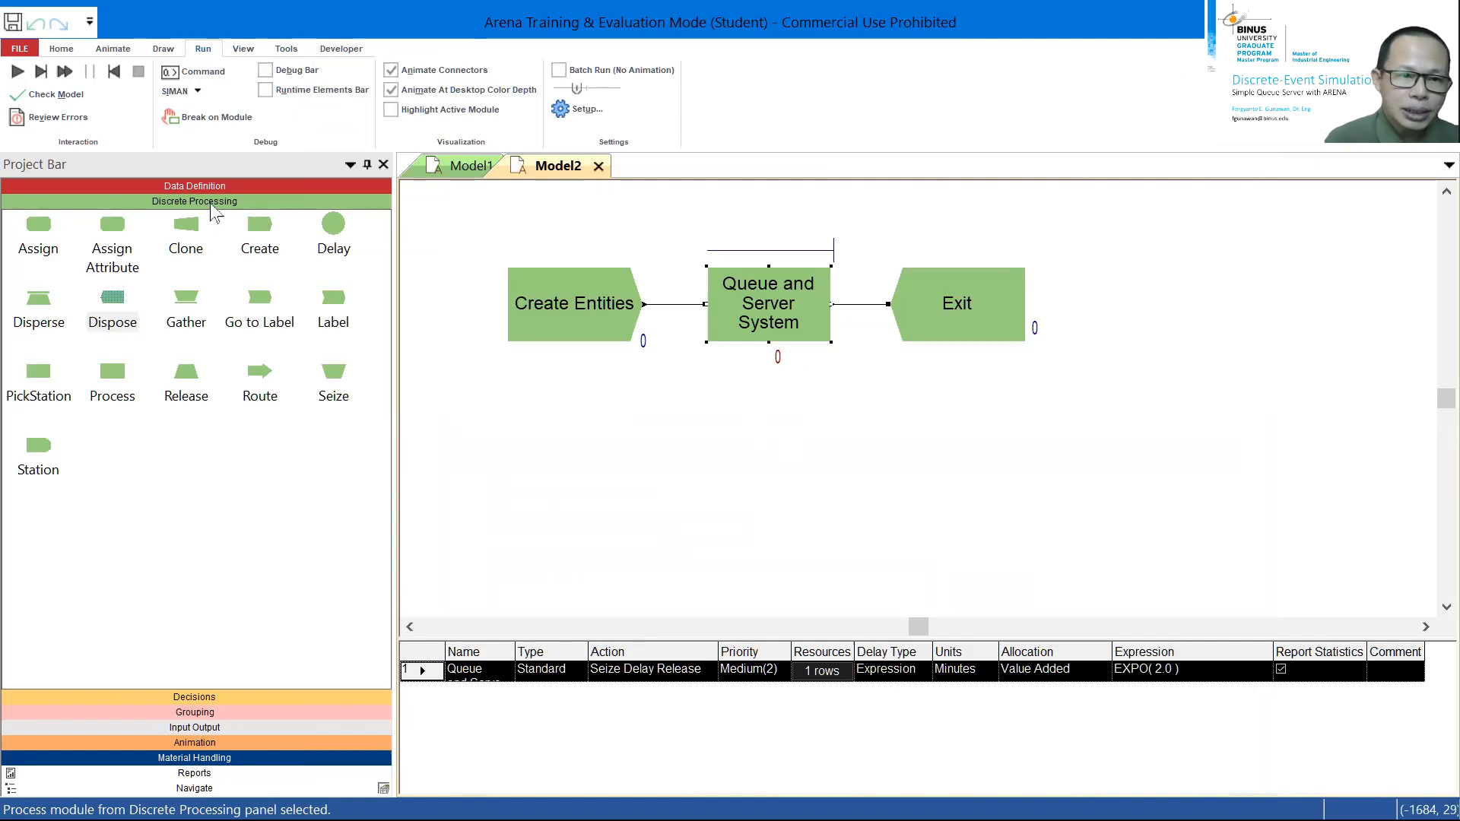
Start a new plot chart and add a data series to it.
left_click(113, 49)
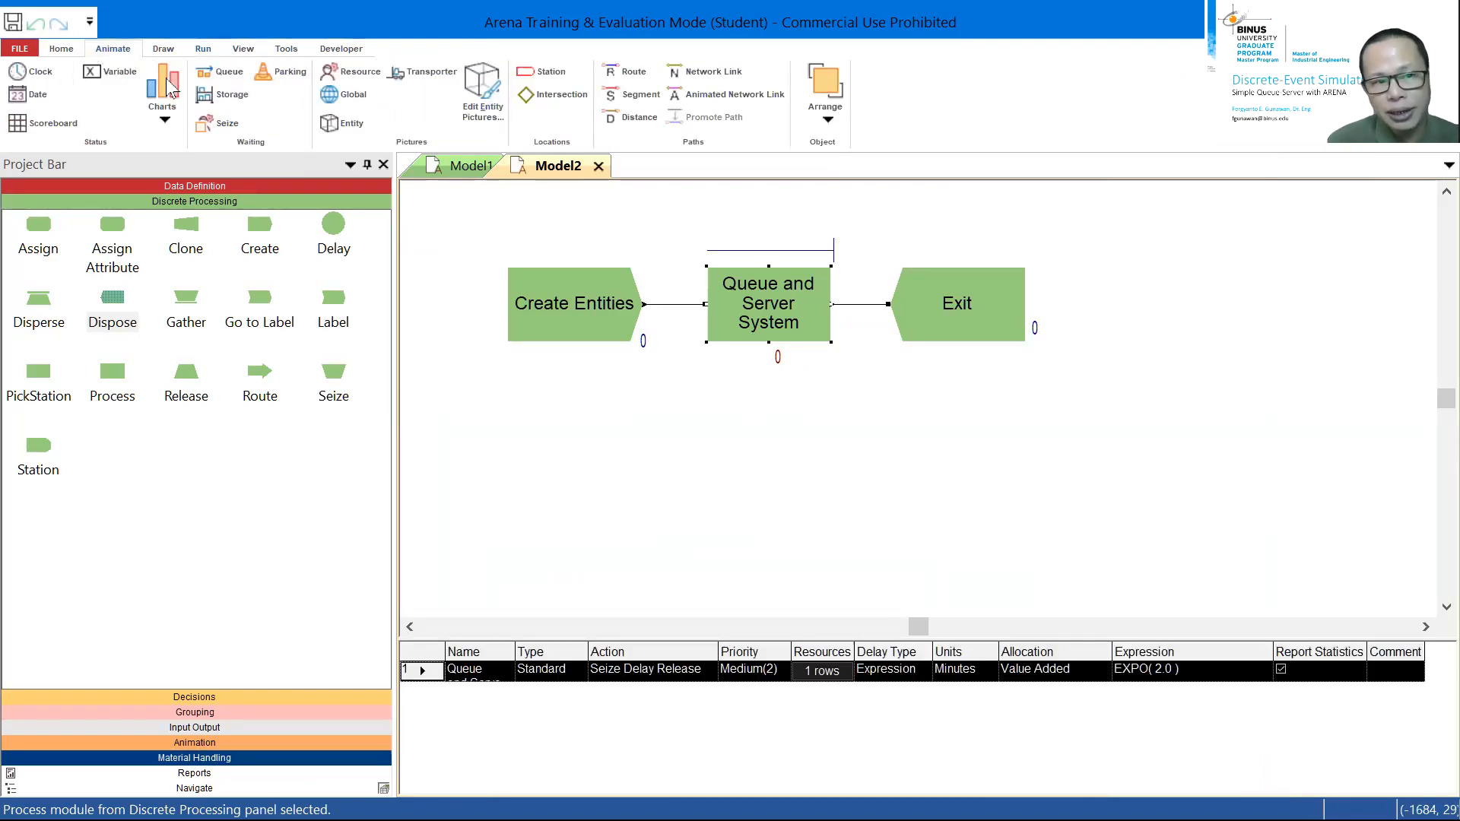
left_click(165, 110)
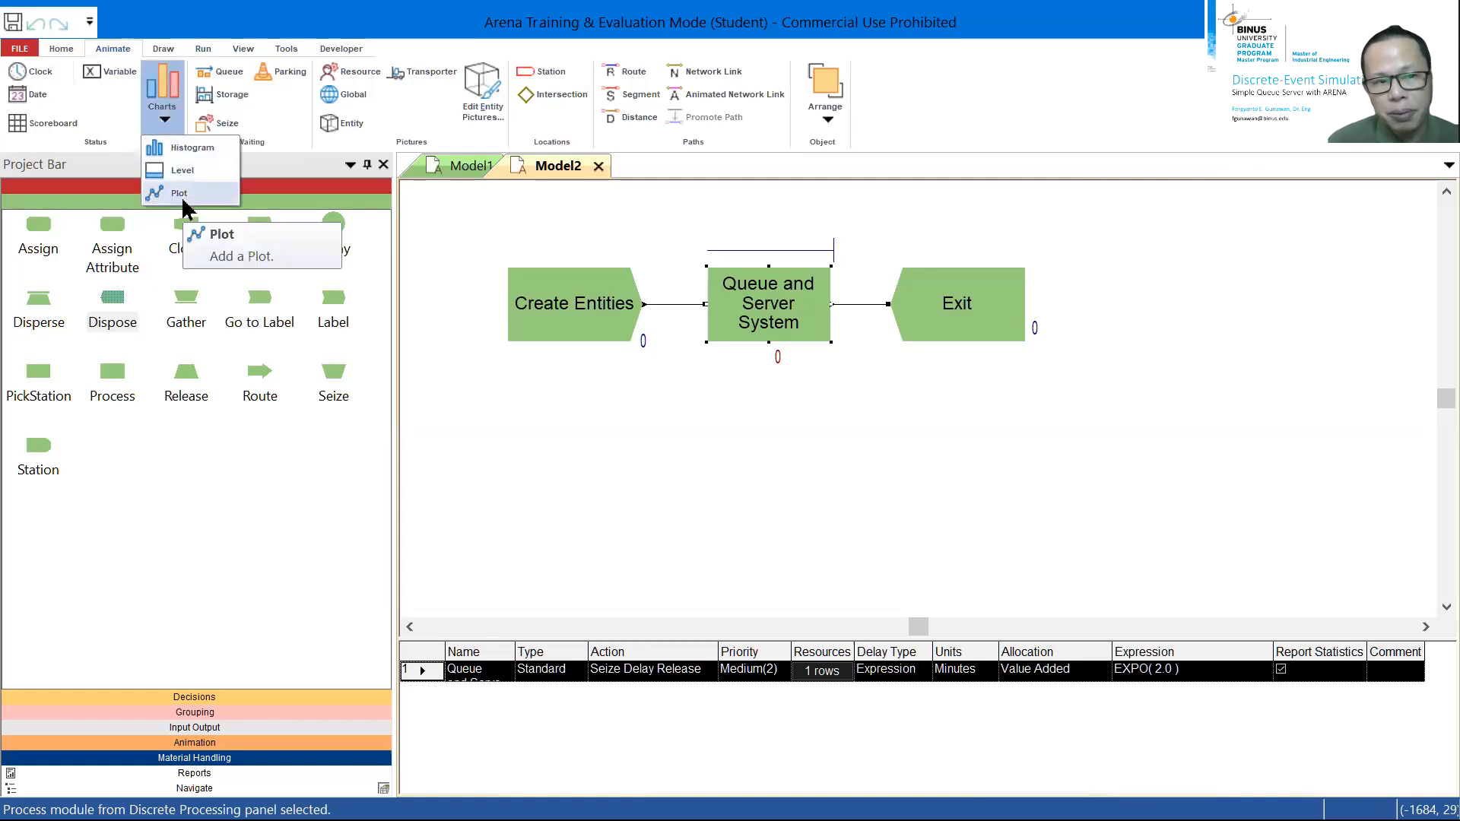
left_click(181, 197)
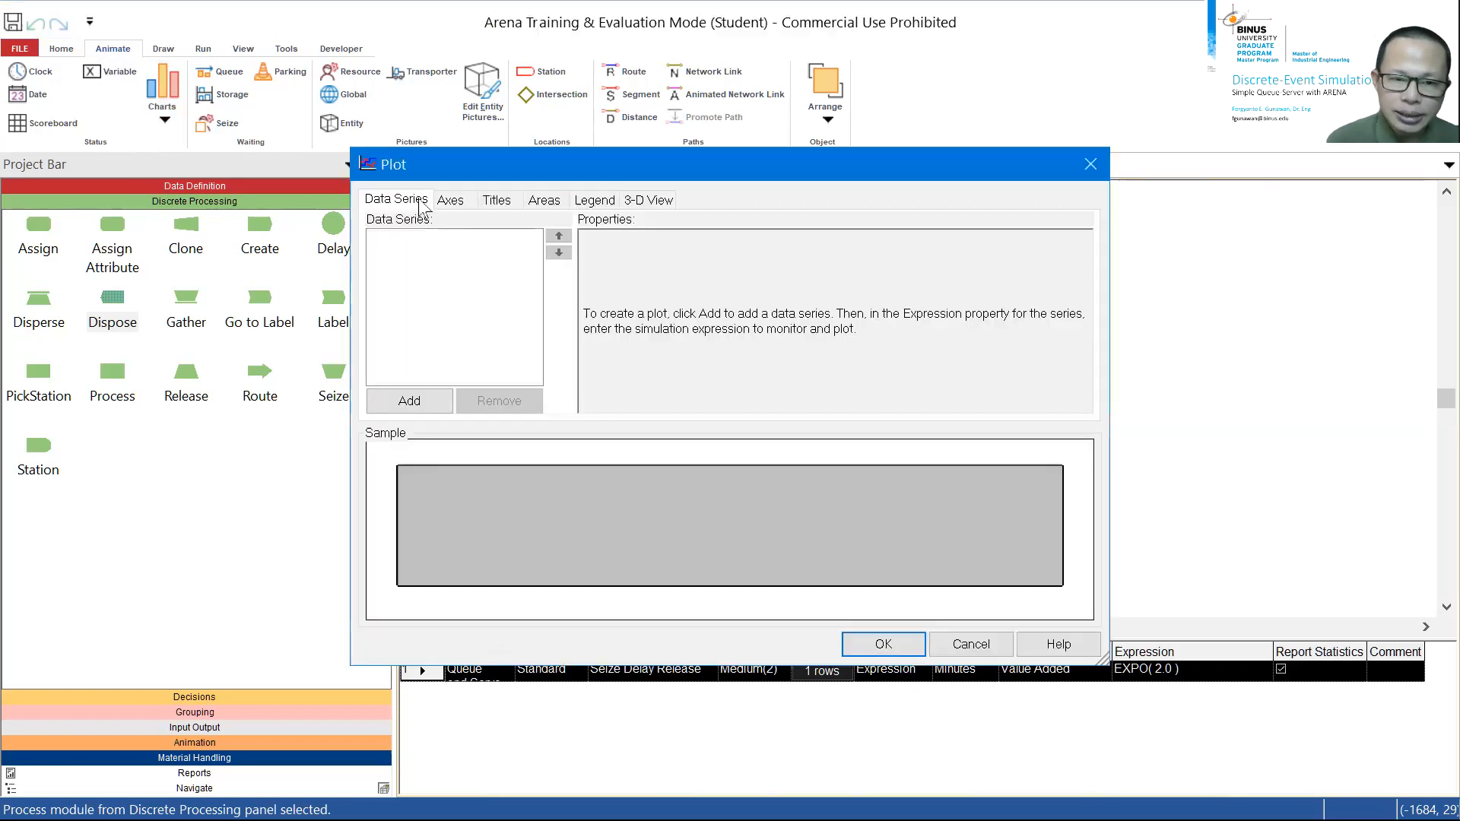
left_click(408, 400)
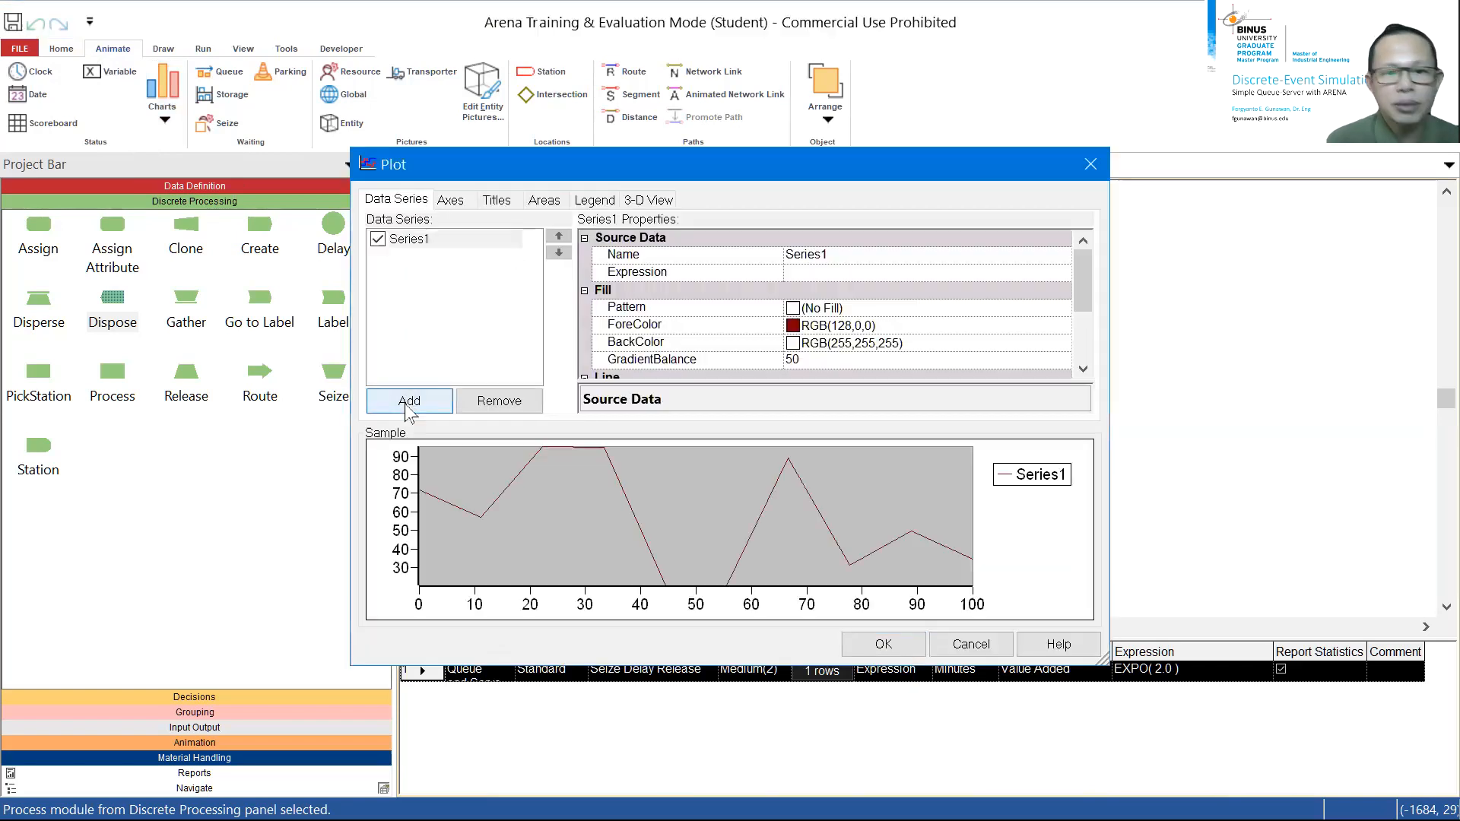
Name the plot's data series Lq(t).
left_click(412, 239)
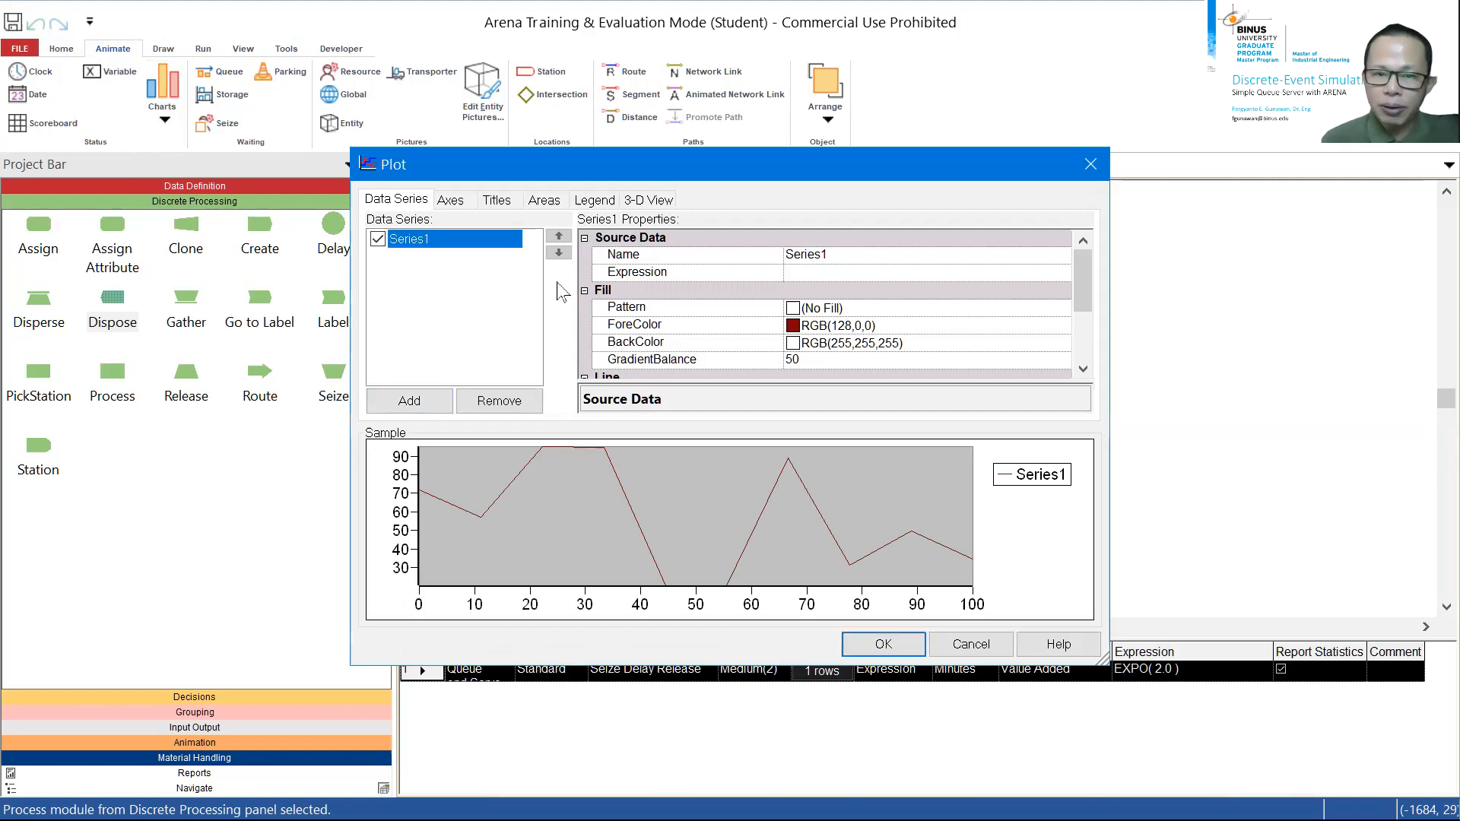
left_click(847, 257)
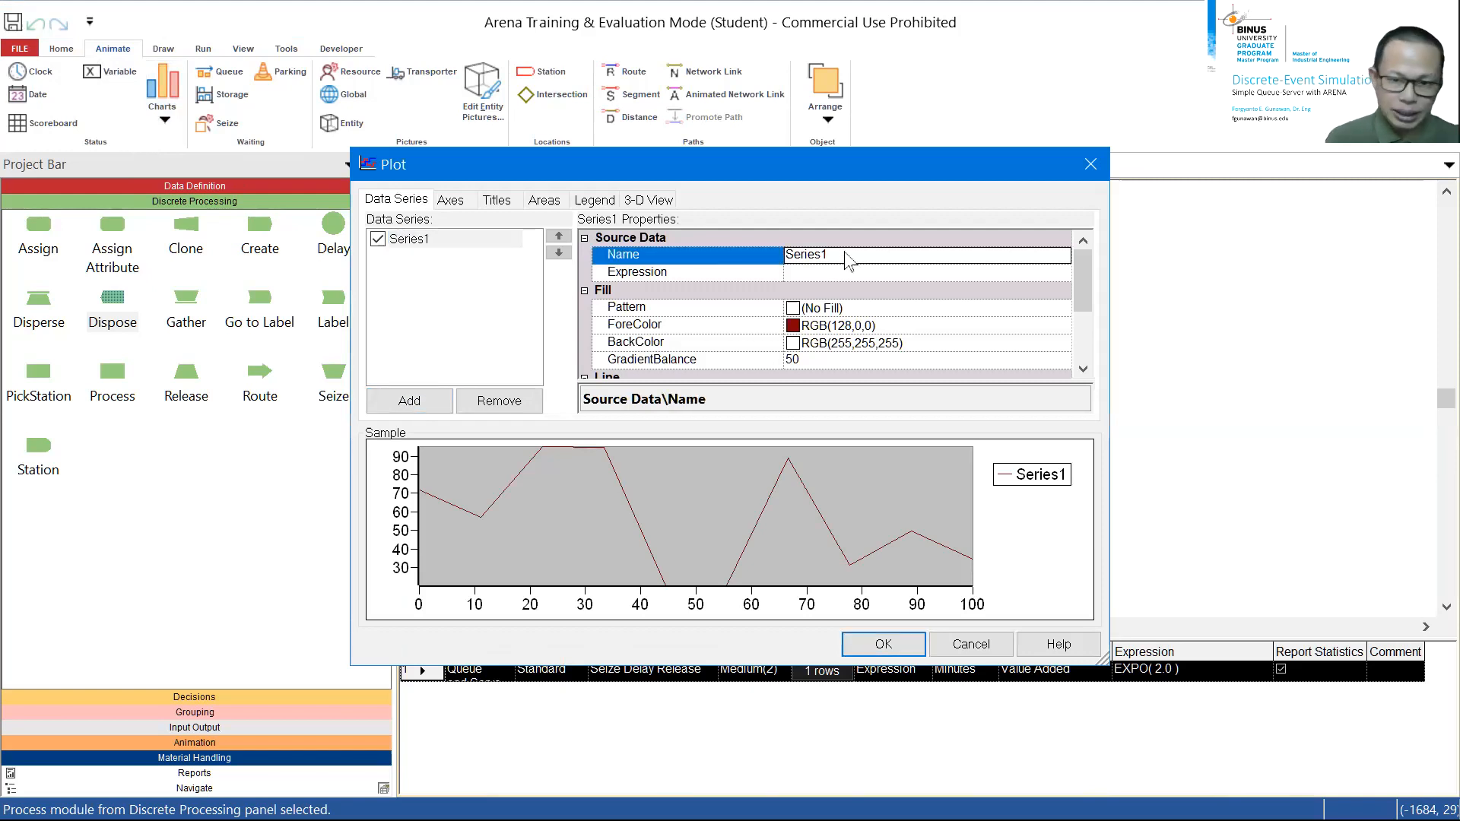
left_click(847, 255)
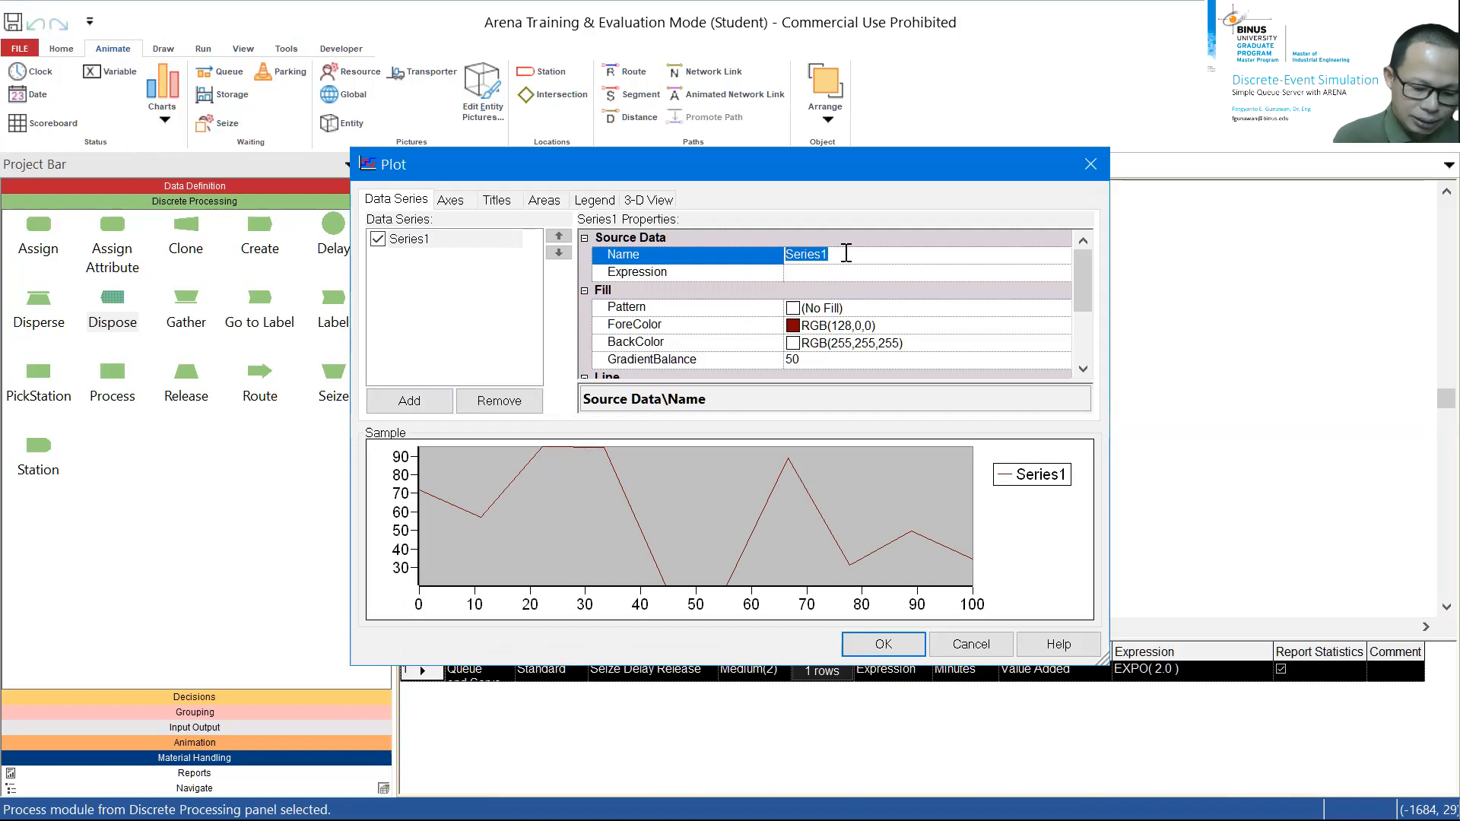
type("LQ")
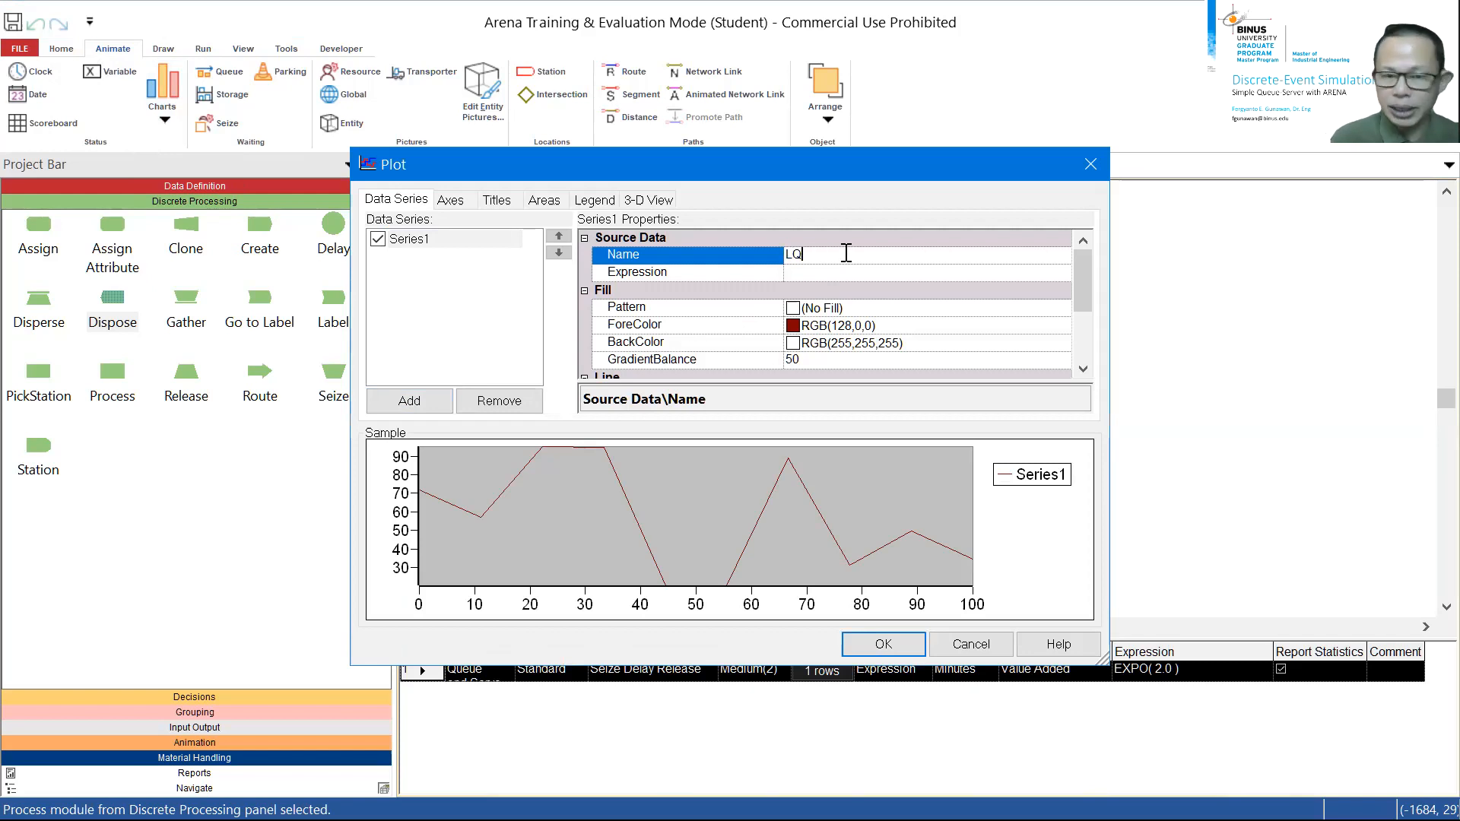
key("BackSpace")
type("q(t)")
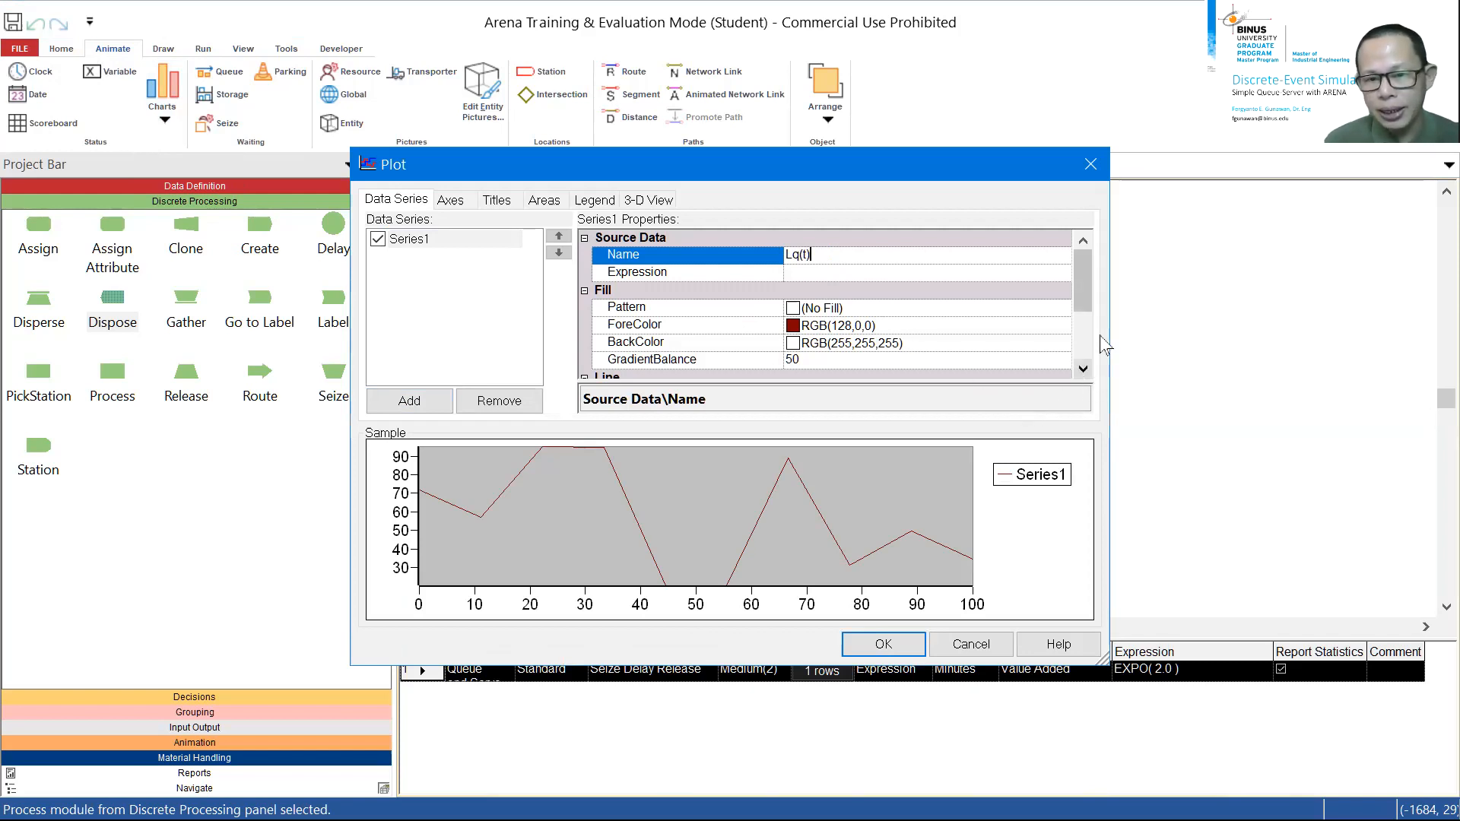
Examine the fill, line and scale properties of the plot's data series.
left_click(1082, 368)
left_click(1082, 367)
left_click(1083, 368)
left_click(1083, 368)
left_click(1082, 368)
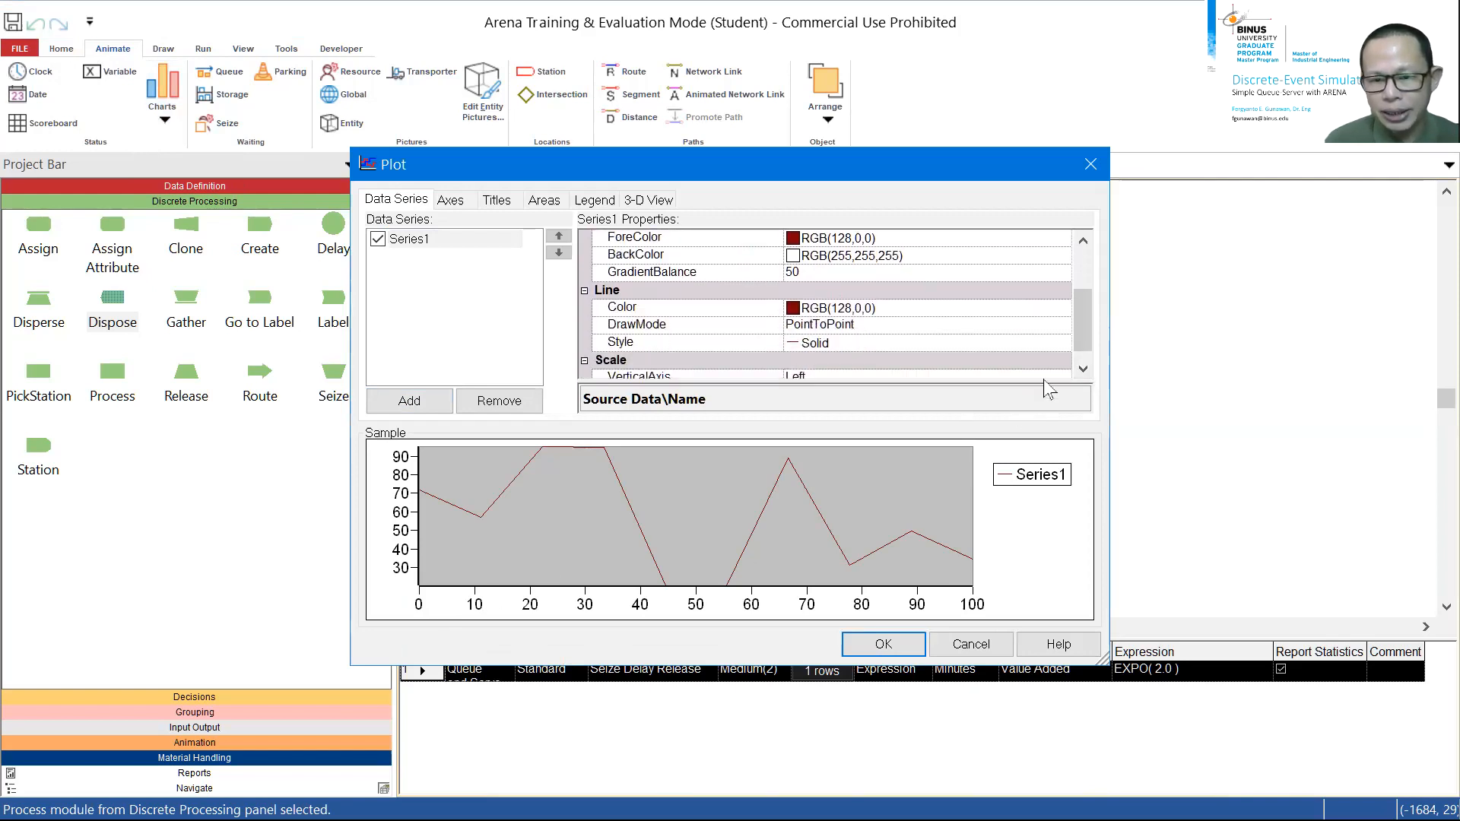
left_click(1082, 368)
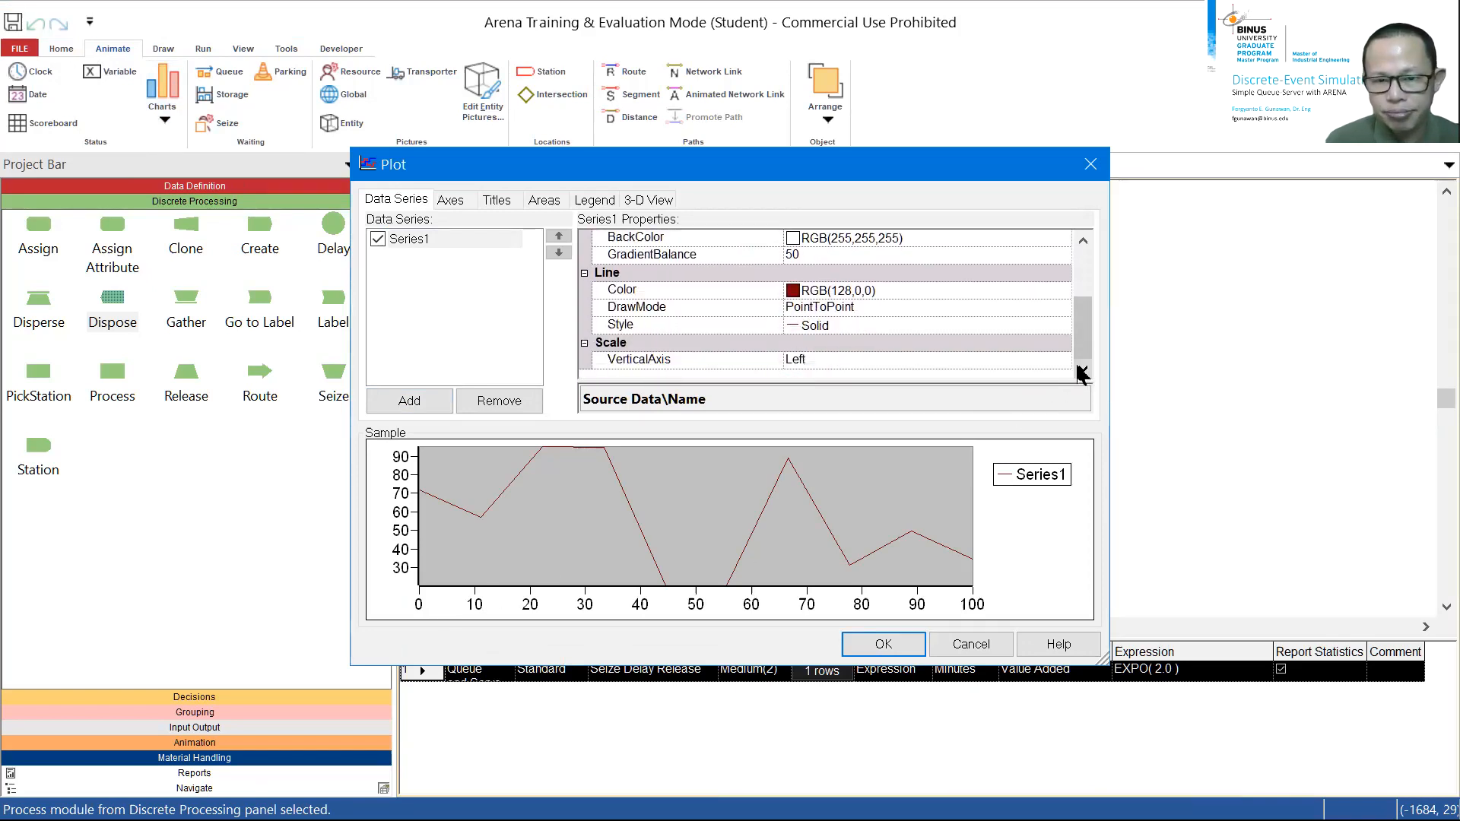
left_click(1082, 241)
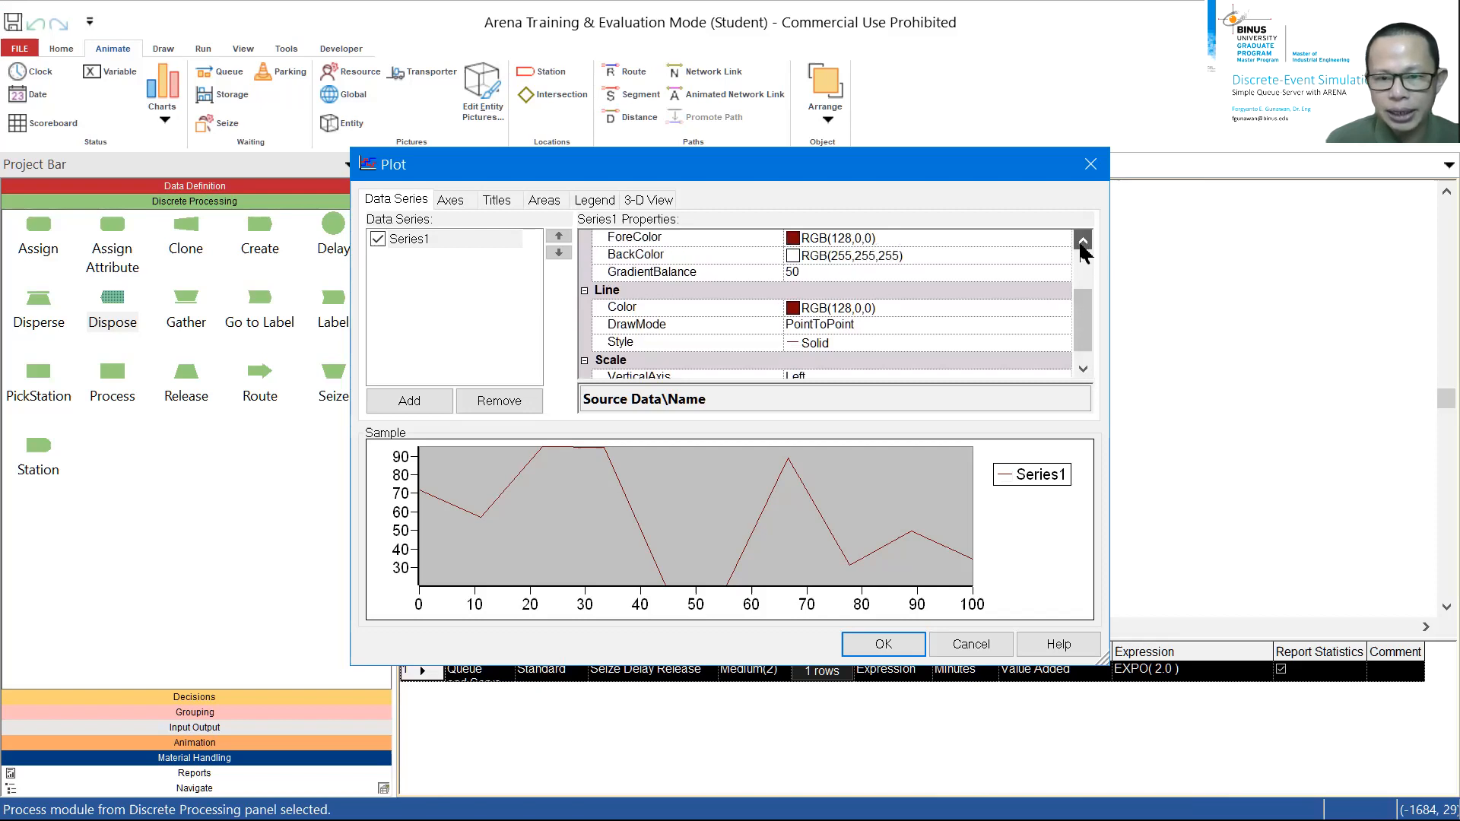
left_click(1083, 242)
left_click(1083, 242)
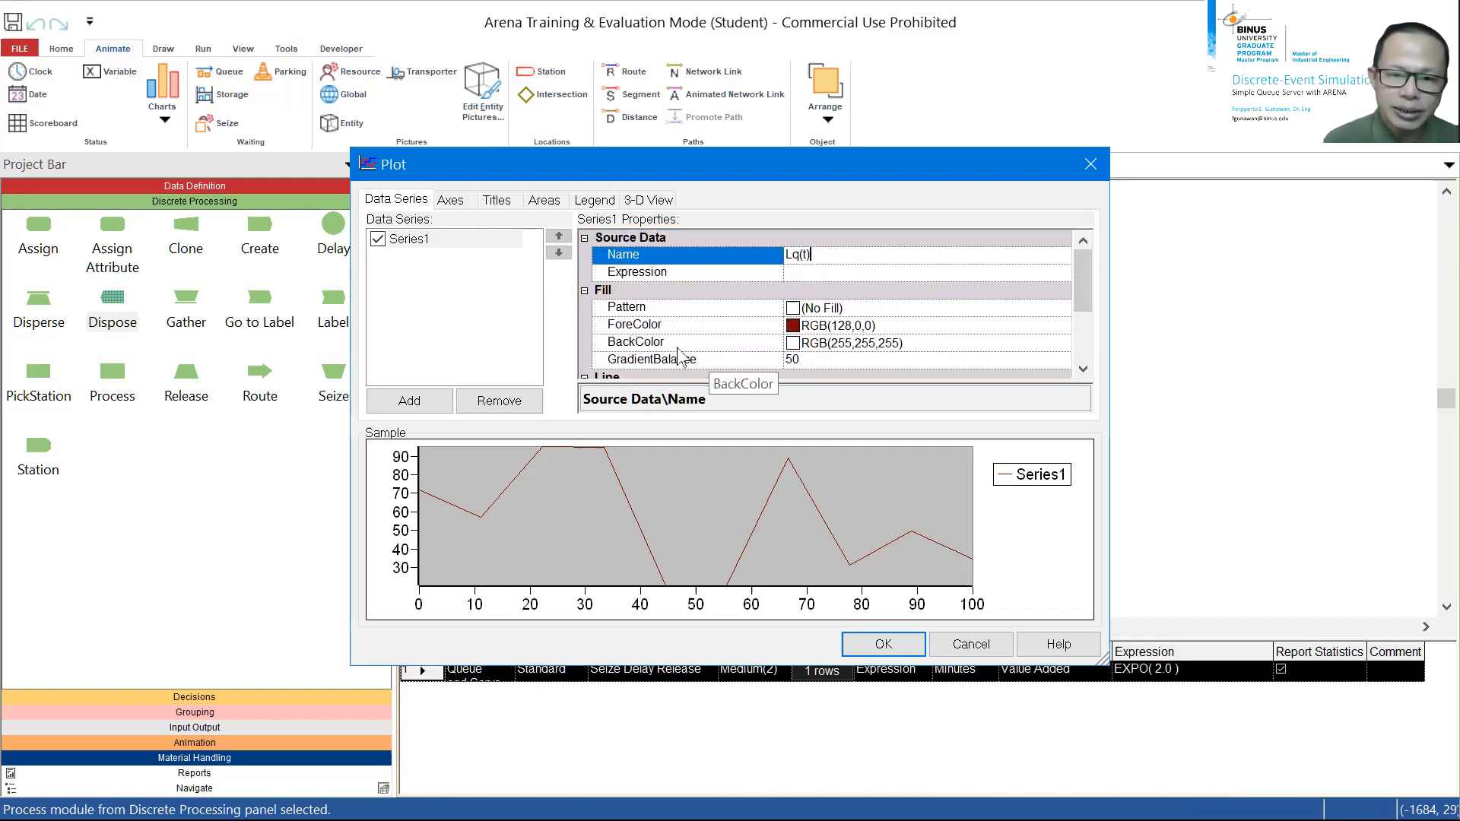
Build the Lq(t) series expression from the queue's Current Number In Queue, giving NQ(Queue and Server System.Queue).
left_click(829, 276)
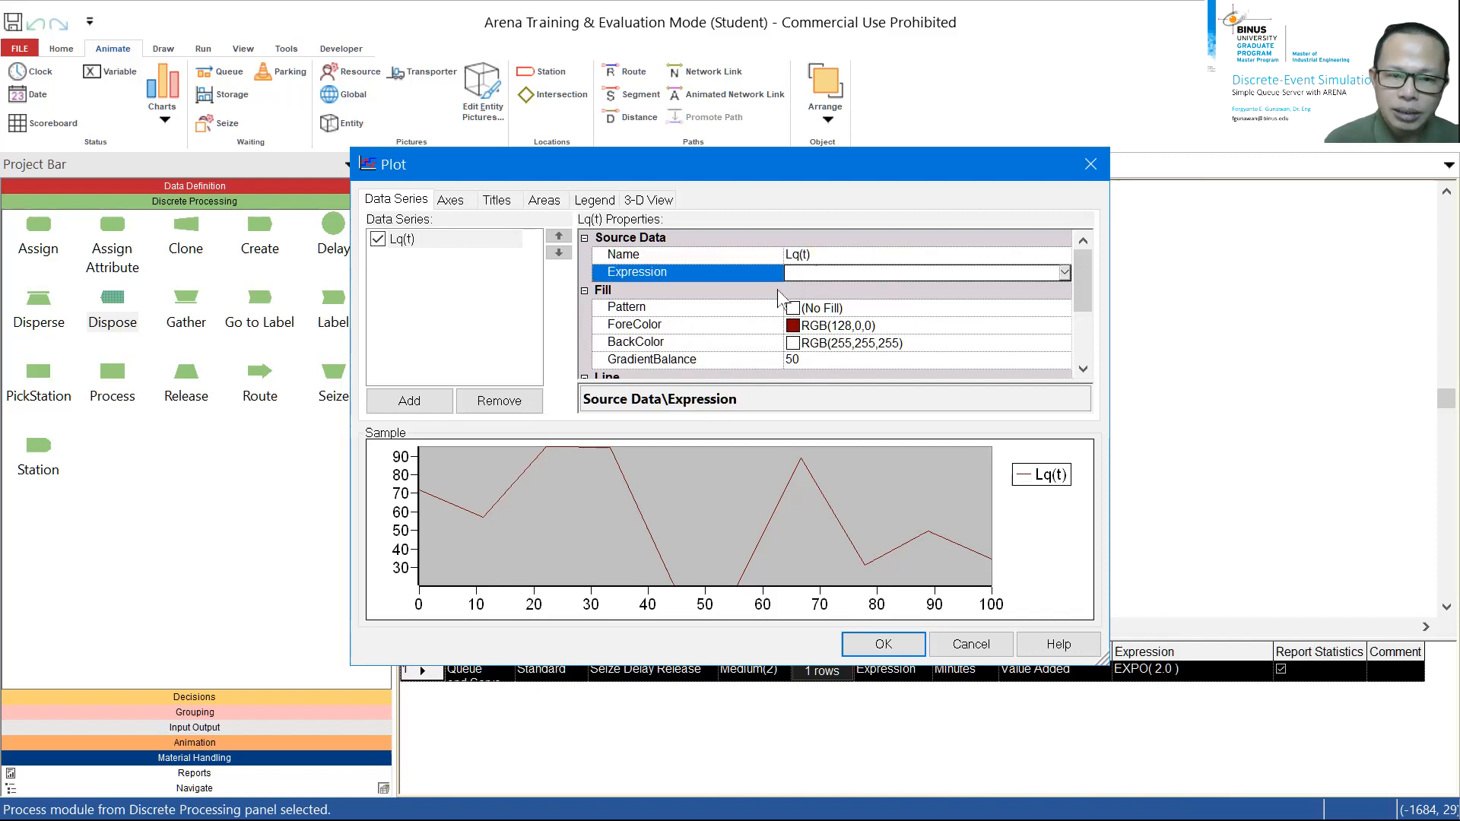
left_click(1065, 276)
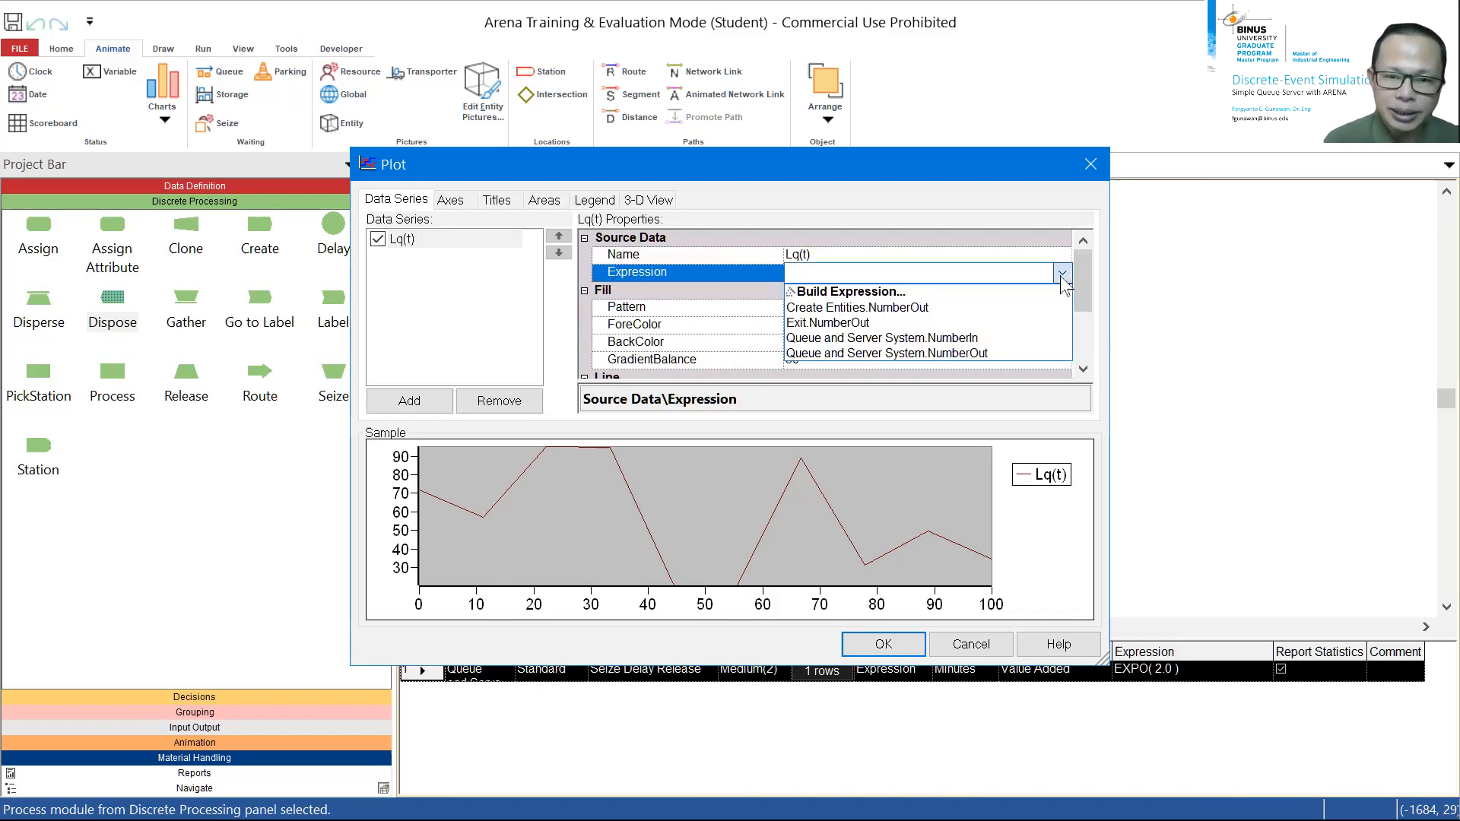
left_click(851, 292)
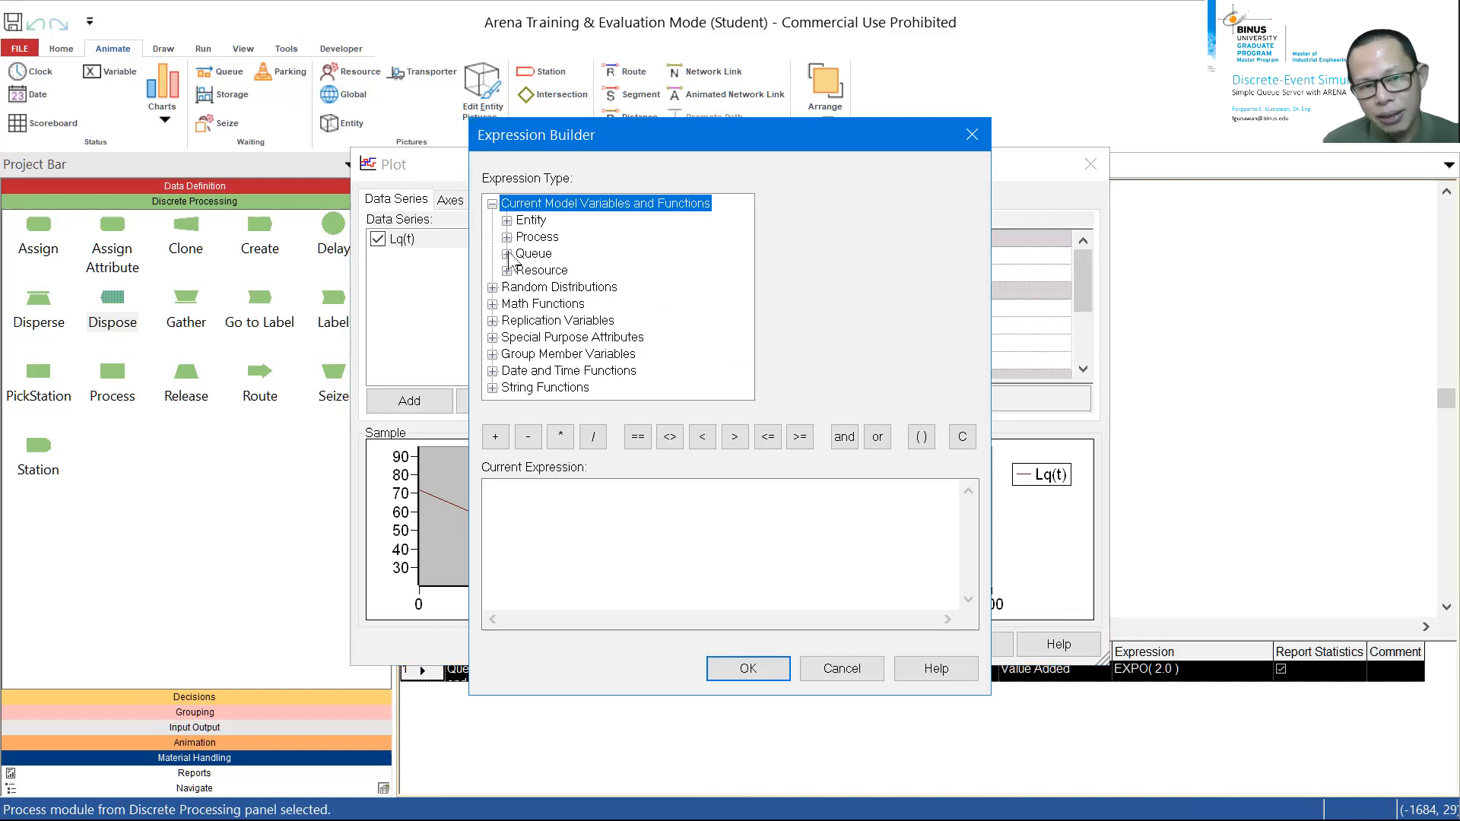
left_click(506, 254)
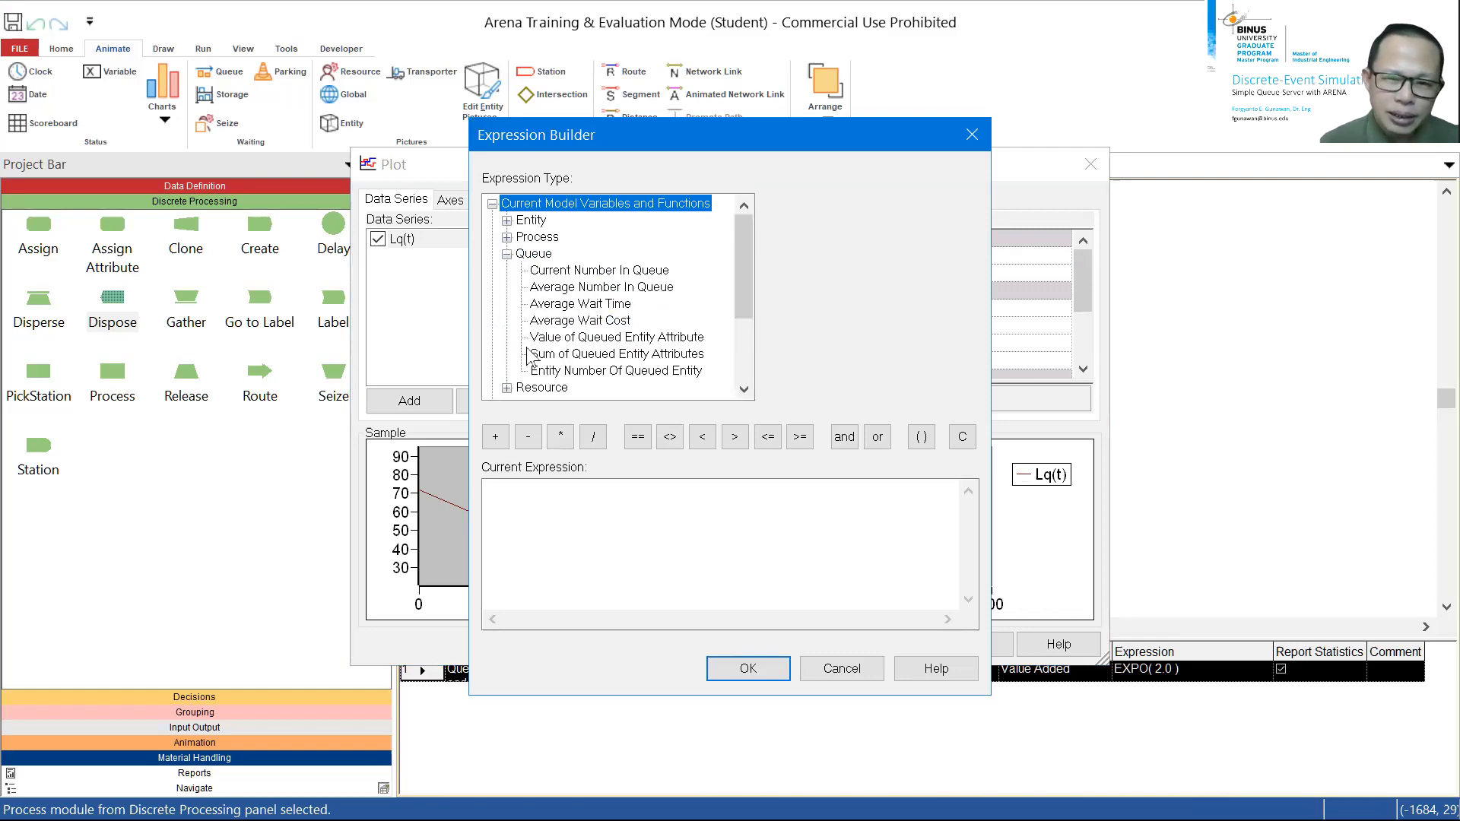
left_click(598, 272)
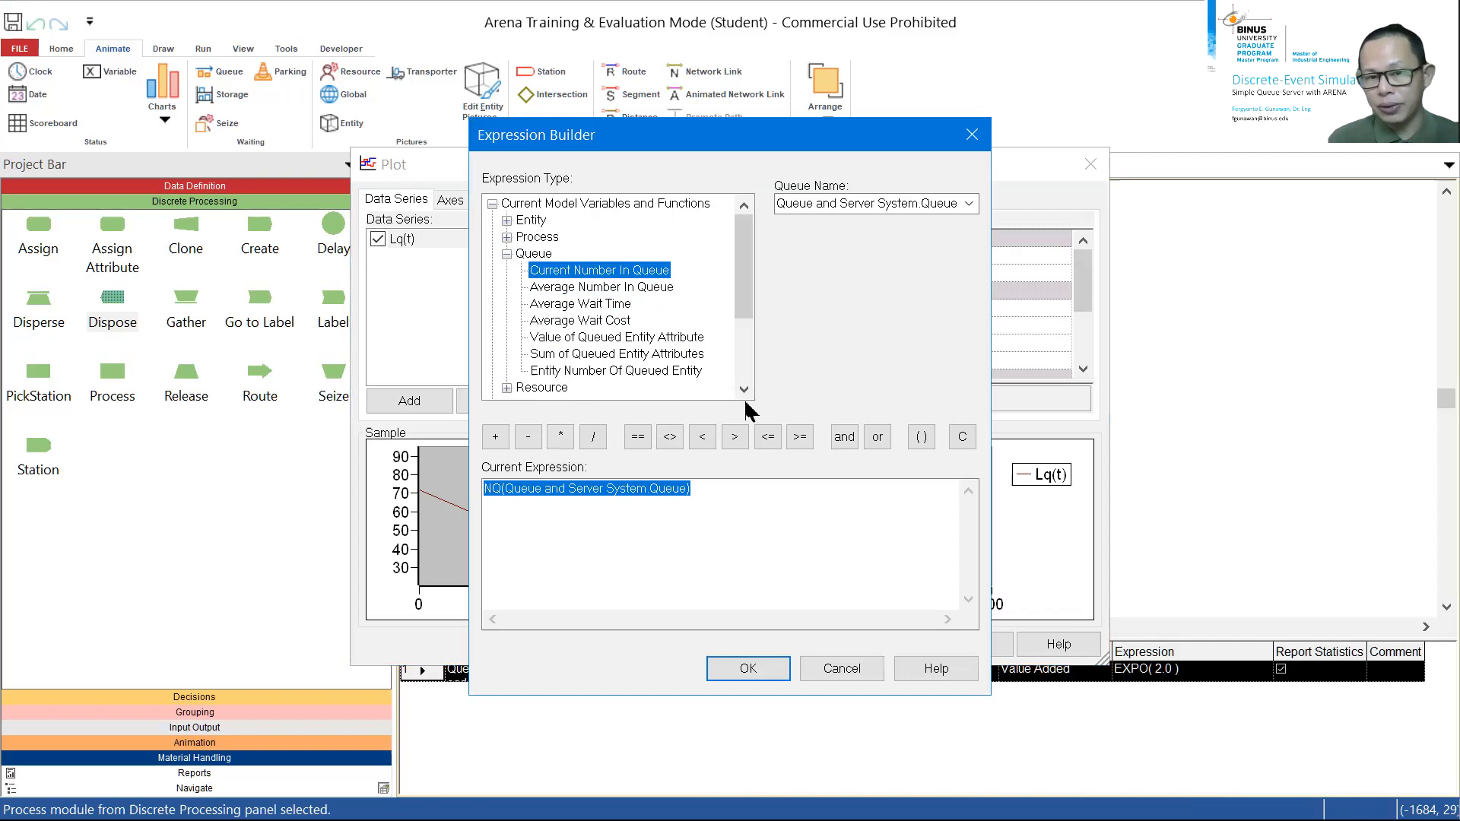
left_click(748, 669)
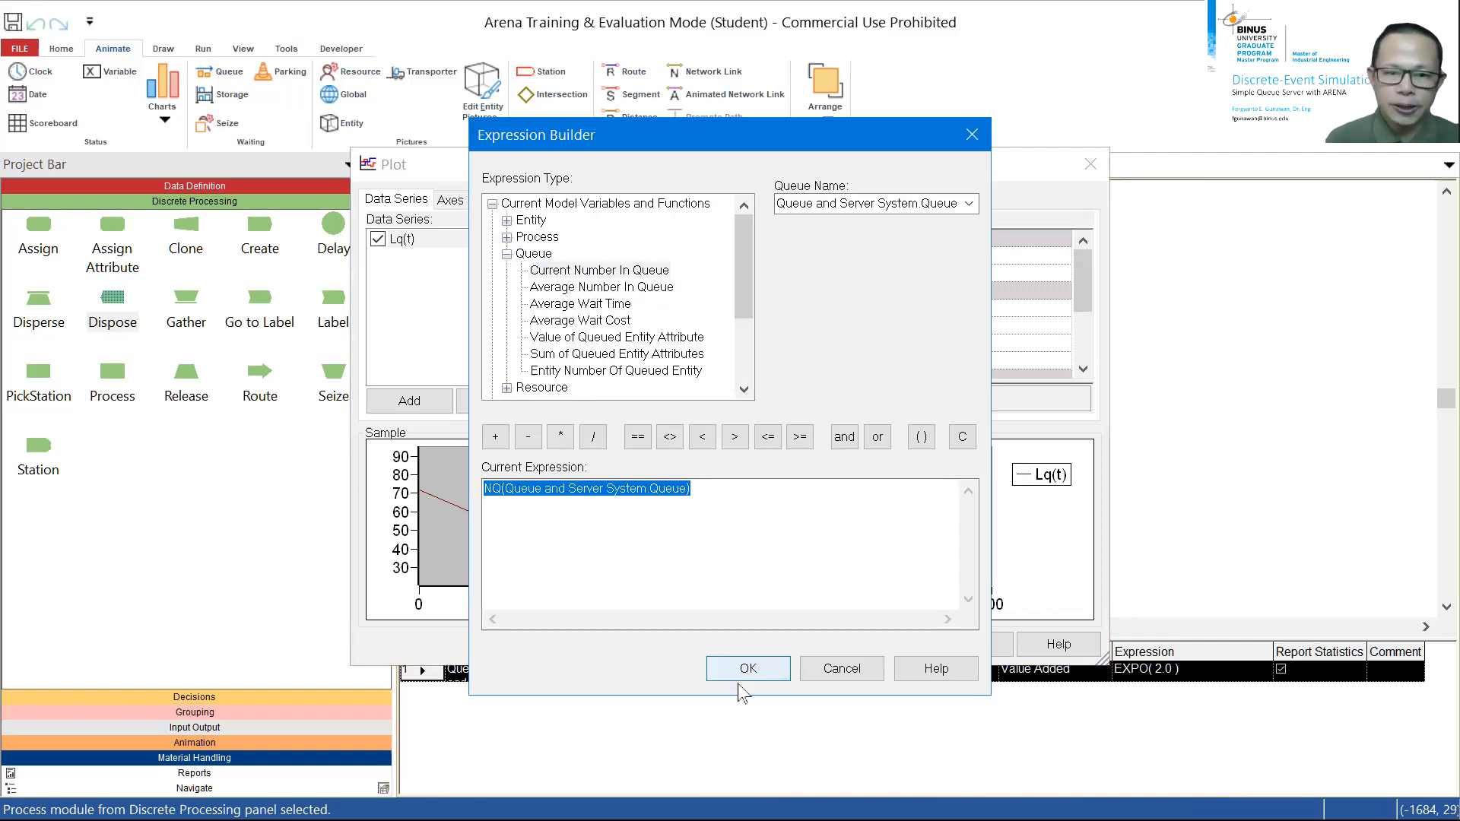
Check the Time (X) axis scale and set the Left Value (Y) axis maximum to 10.
left_click(449, 199)
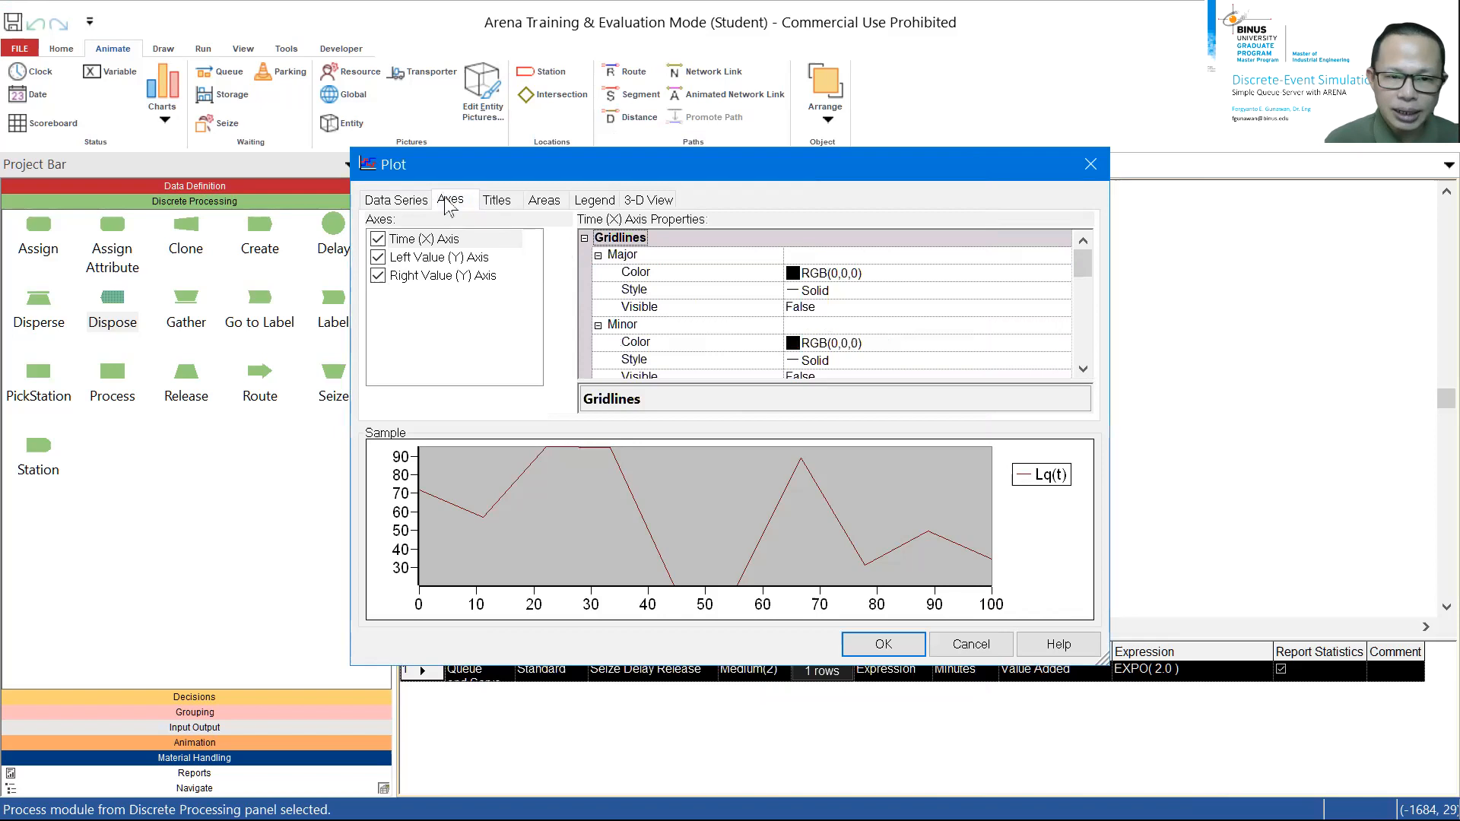
left_click(423, 242)
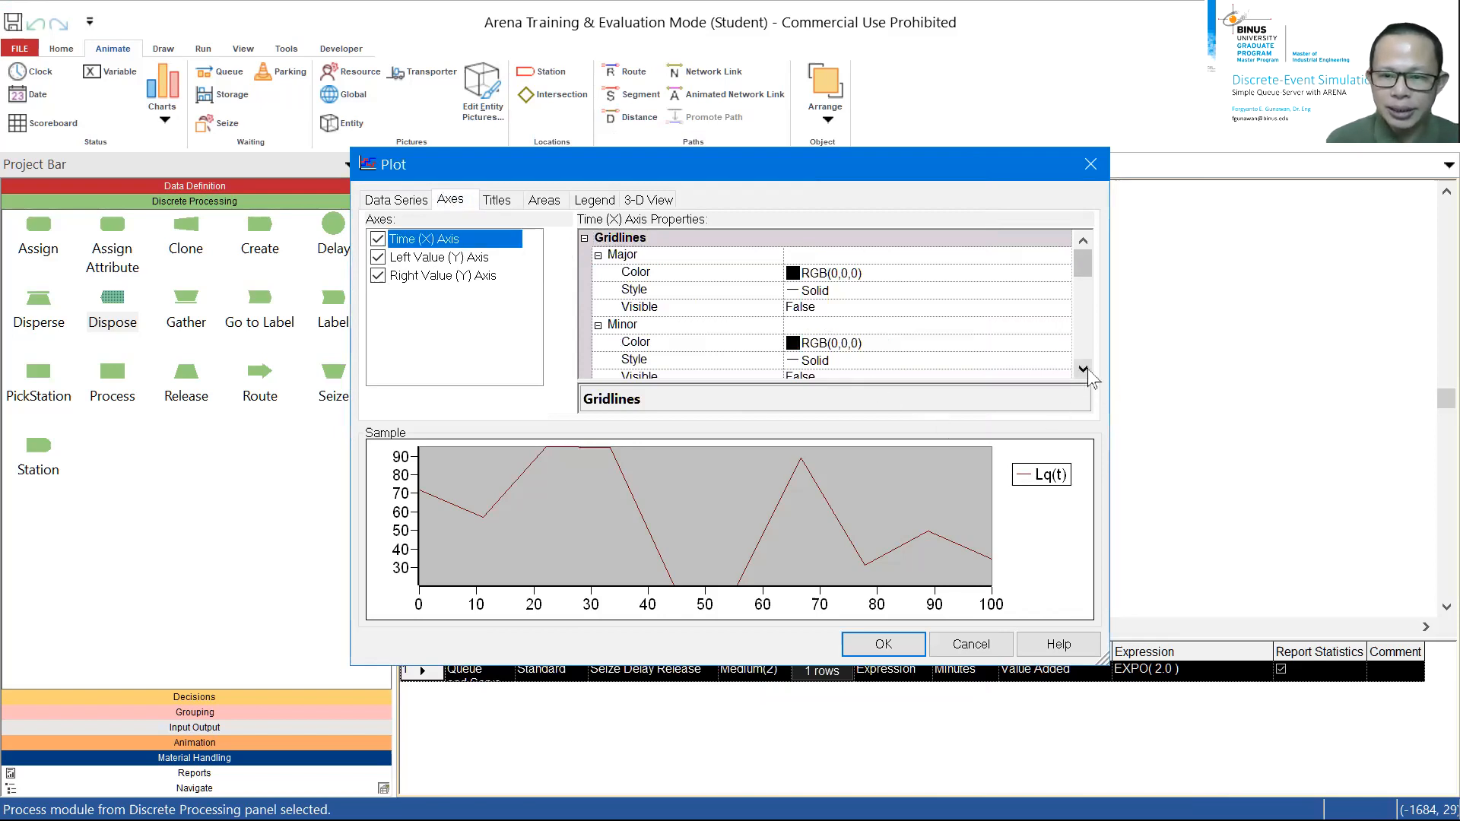
scroll(1082, 370, "down", 4)
scroll(1080, 370, "down", 2)
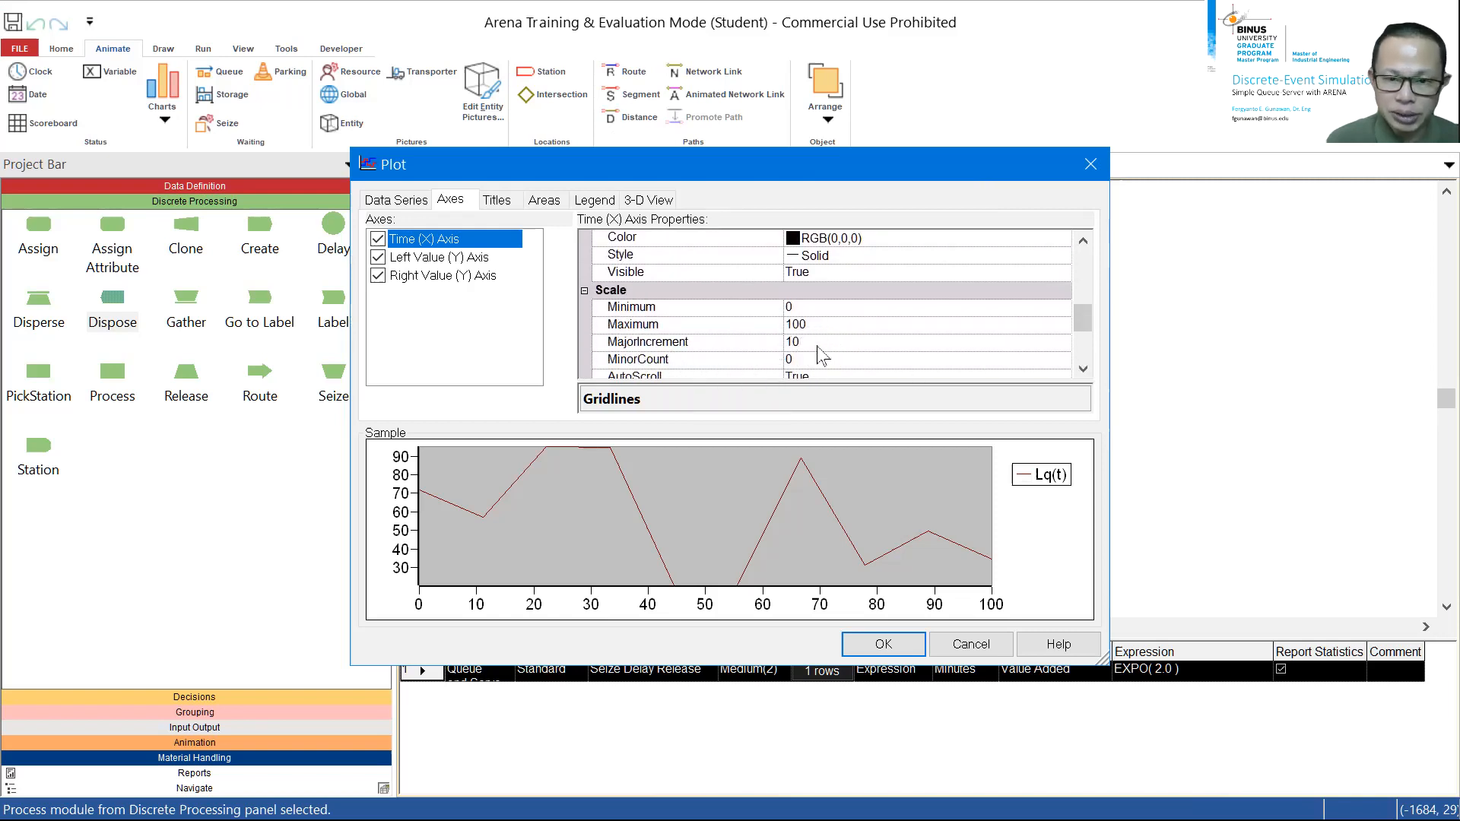
left_click(458, 259)
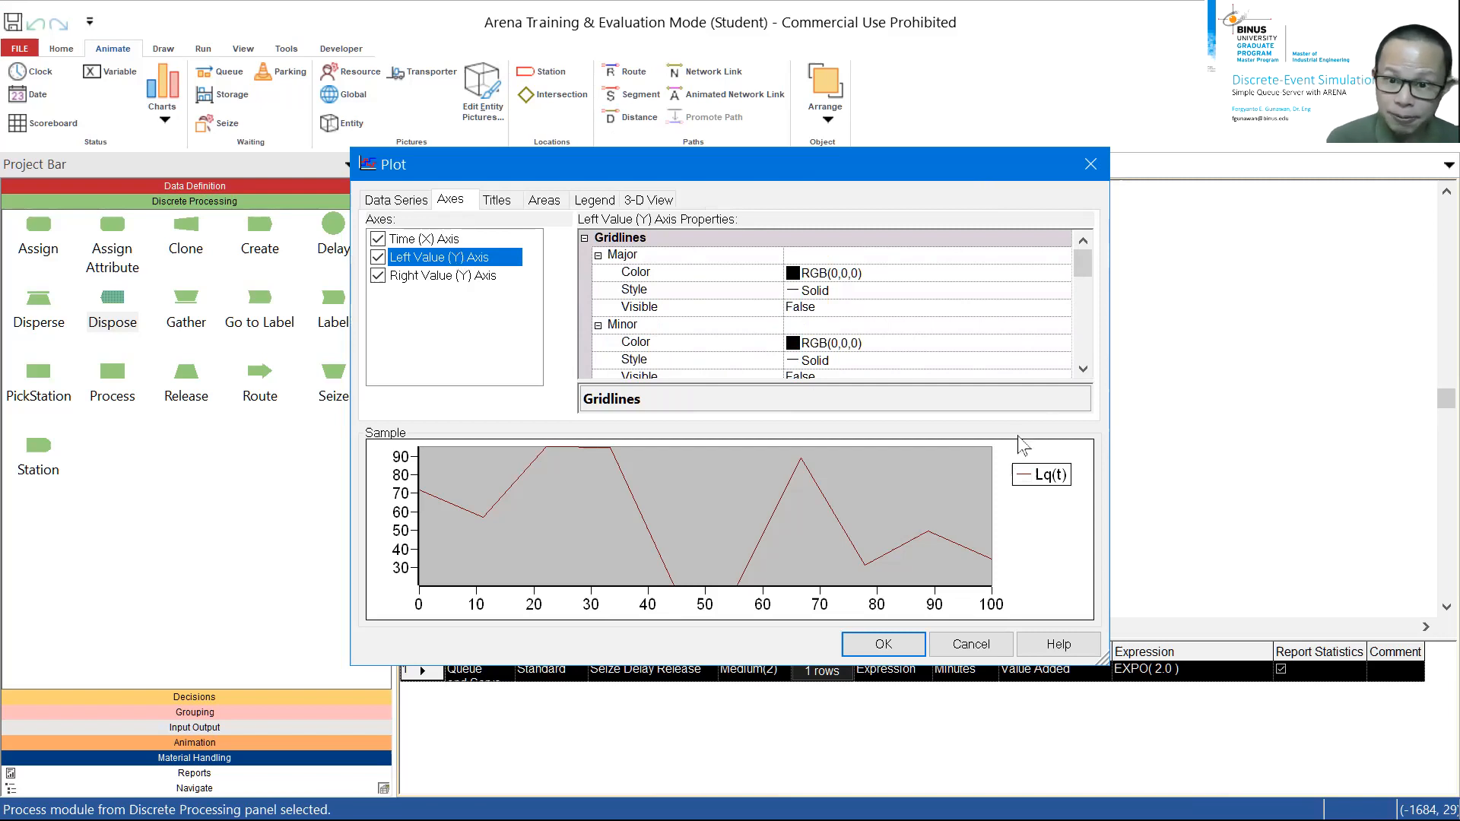
left_click(1083, 369)
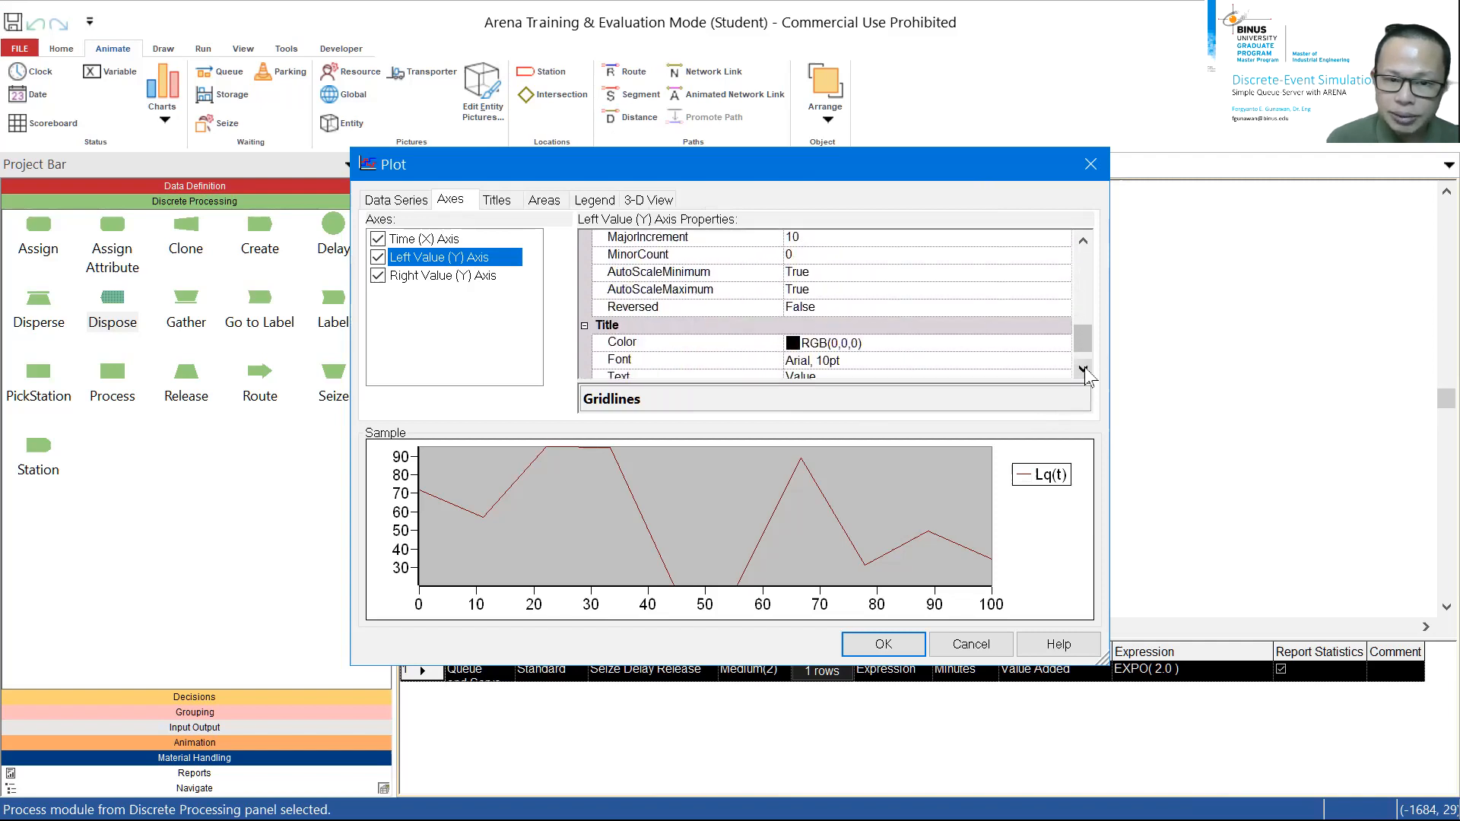
left_click(1083, 240)
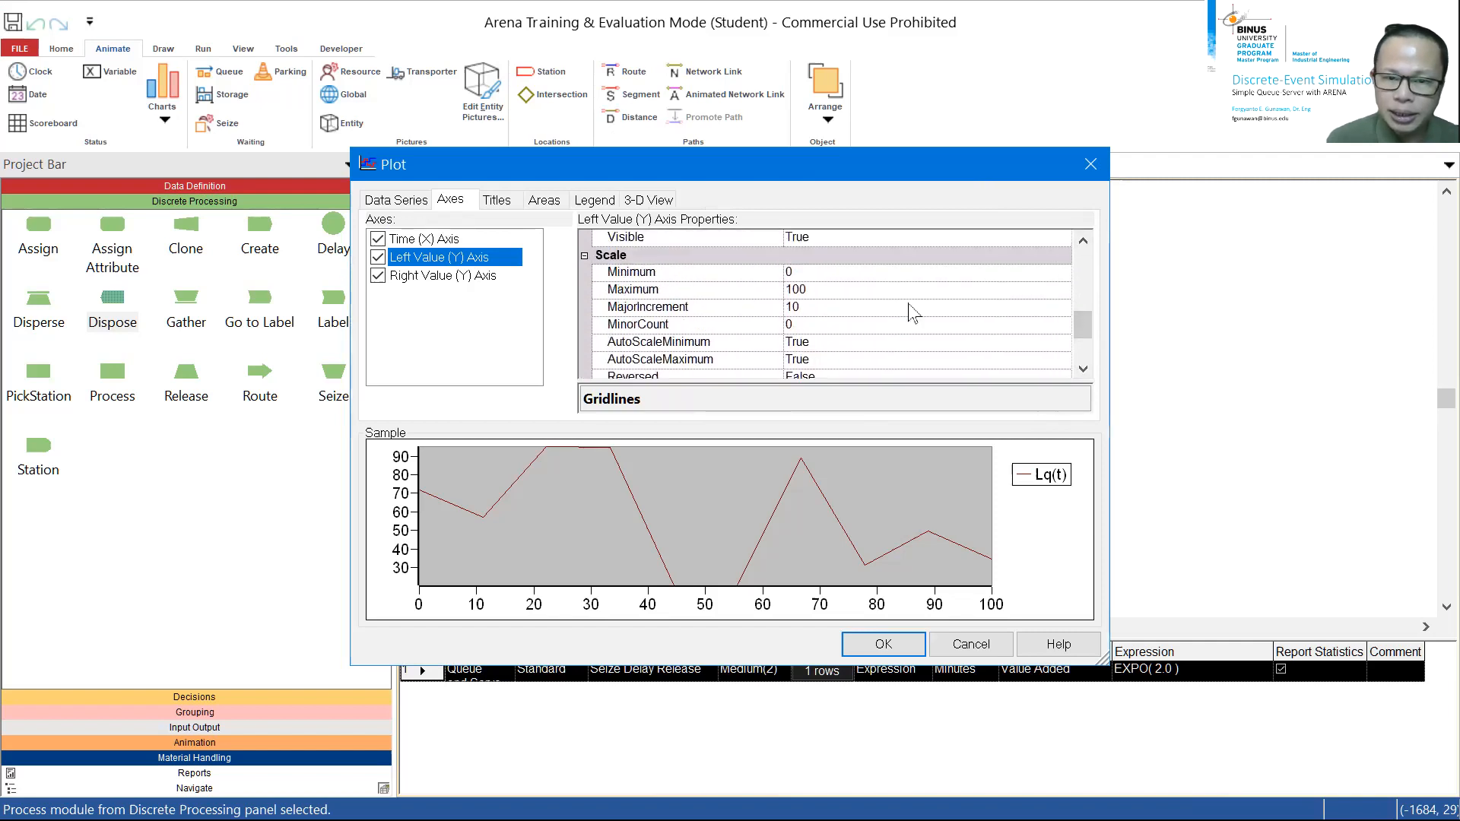
left_click(829, 289)
type("1")
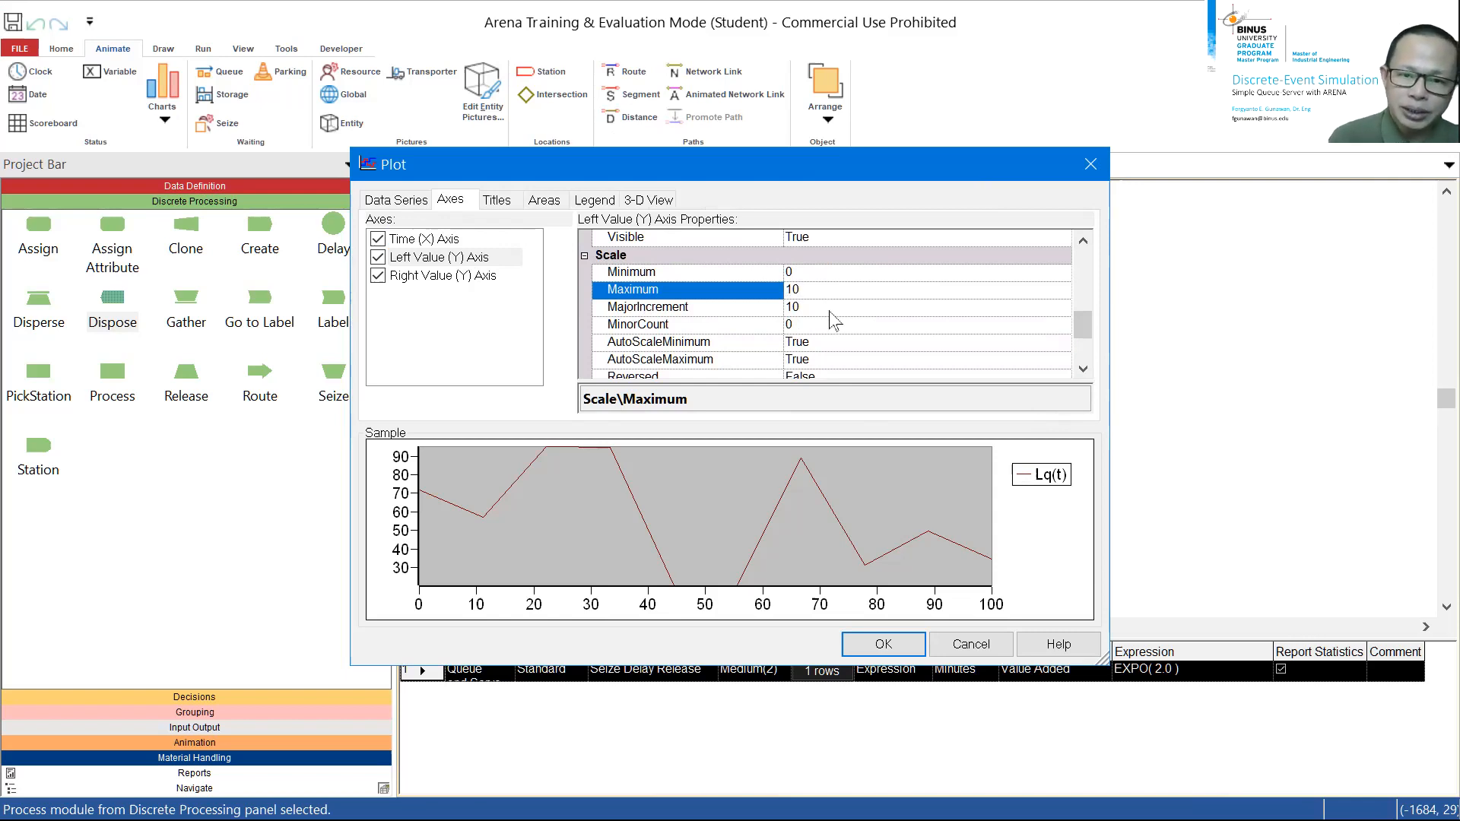
Set the Left Value (Y) axis major increment to 1 and place the plot below the flowchart modules.
left_click(830, 311)
left_click(831, 310)
key("BackSpace")
key("BackSpace")
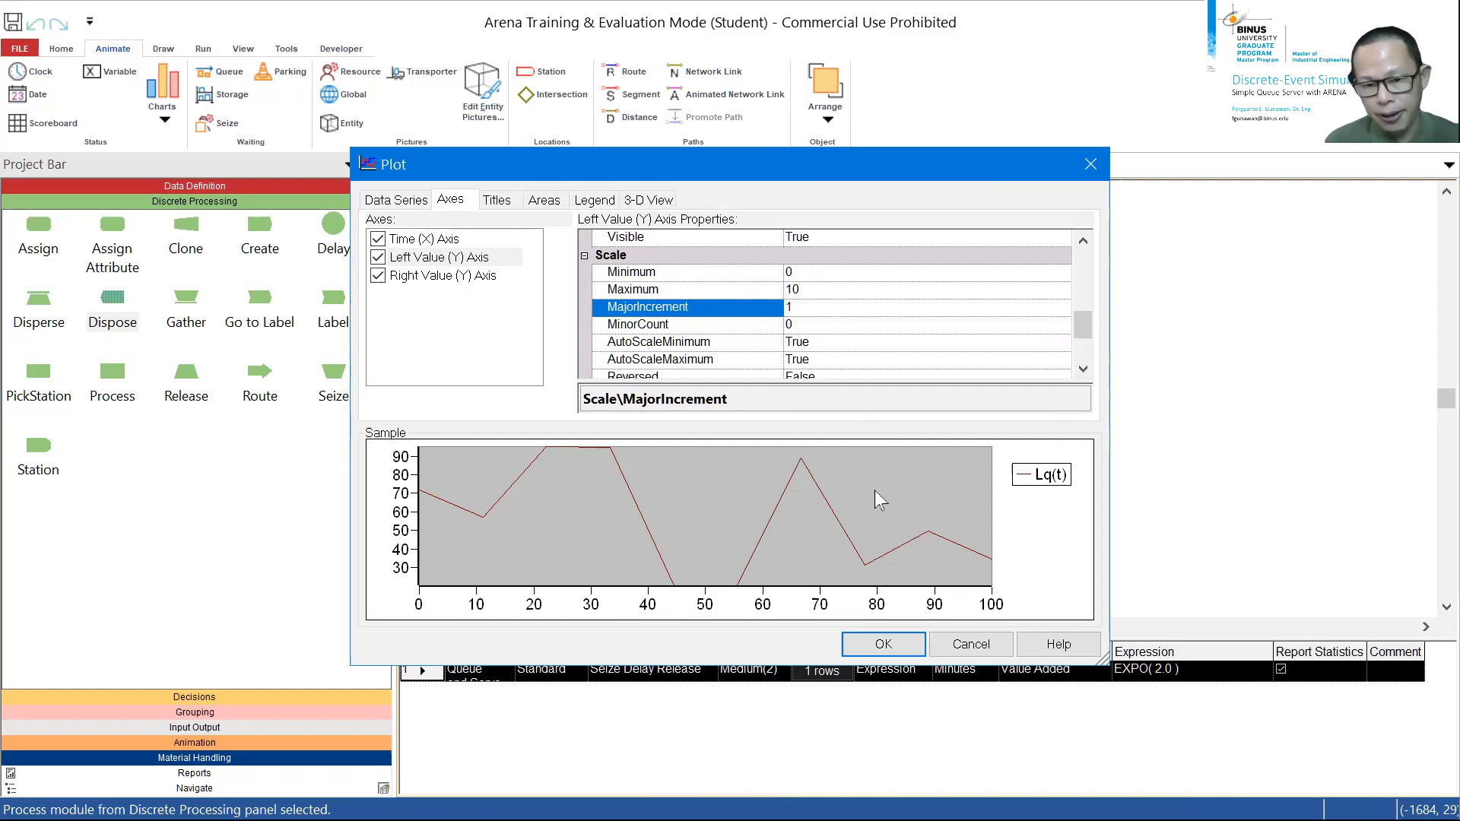
left_click(870, 642)
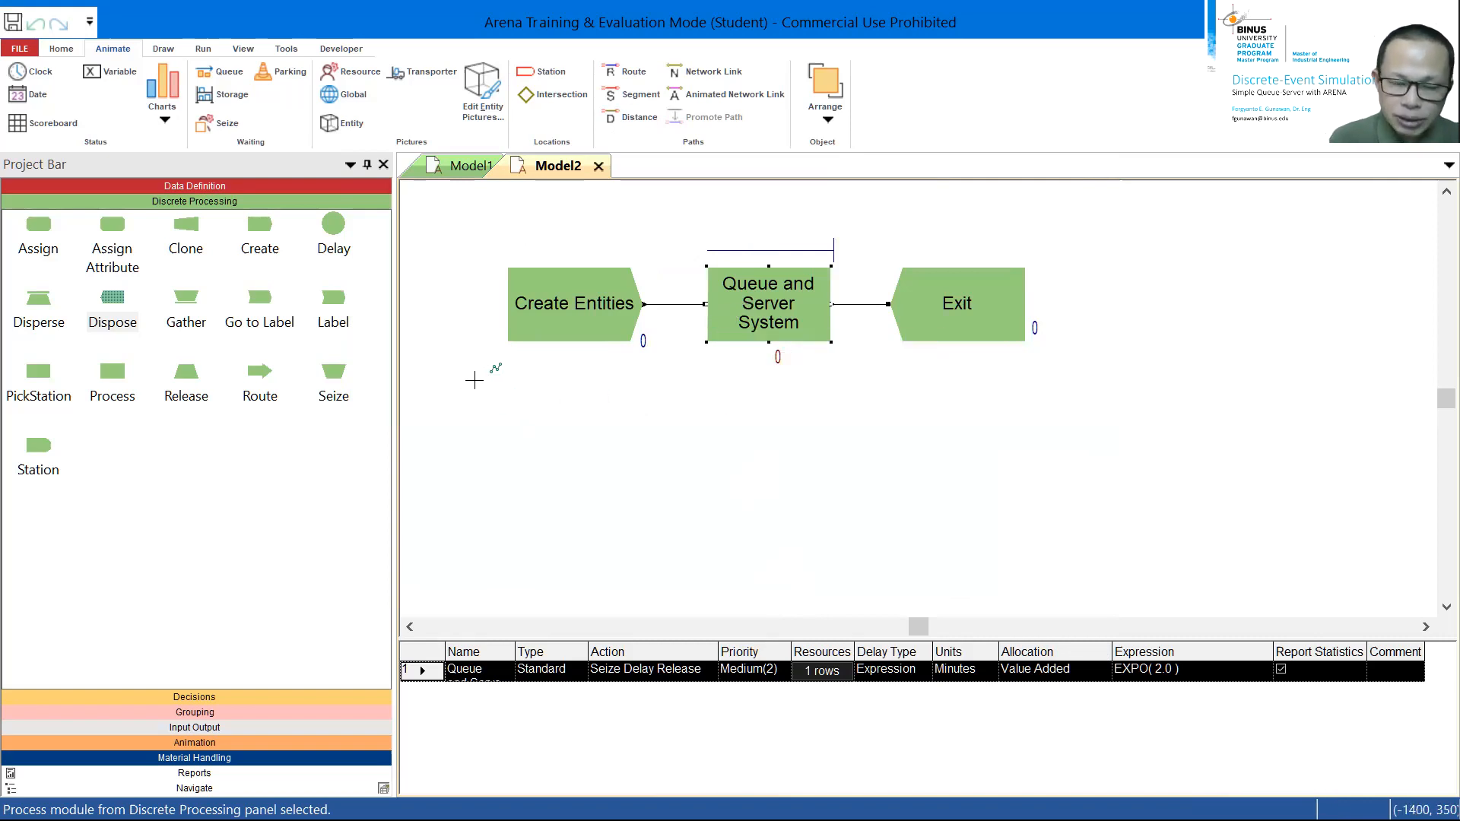
mouse_move(460, 389)
left_mouse_down()
mouse_move(652, 511)
mouse_move(912, 631)
mouse_move(898, 597)
left_mouse_up()
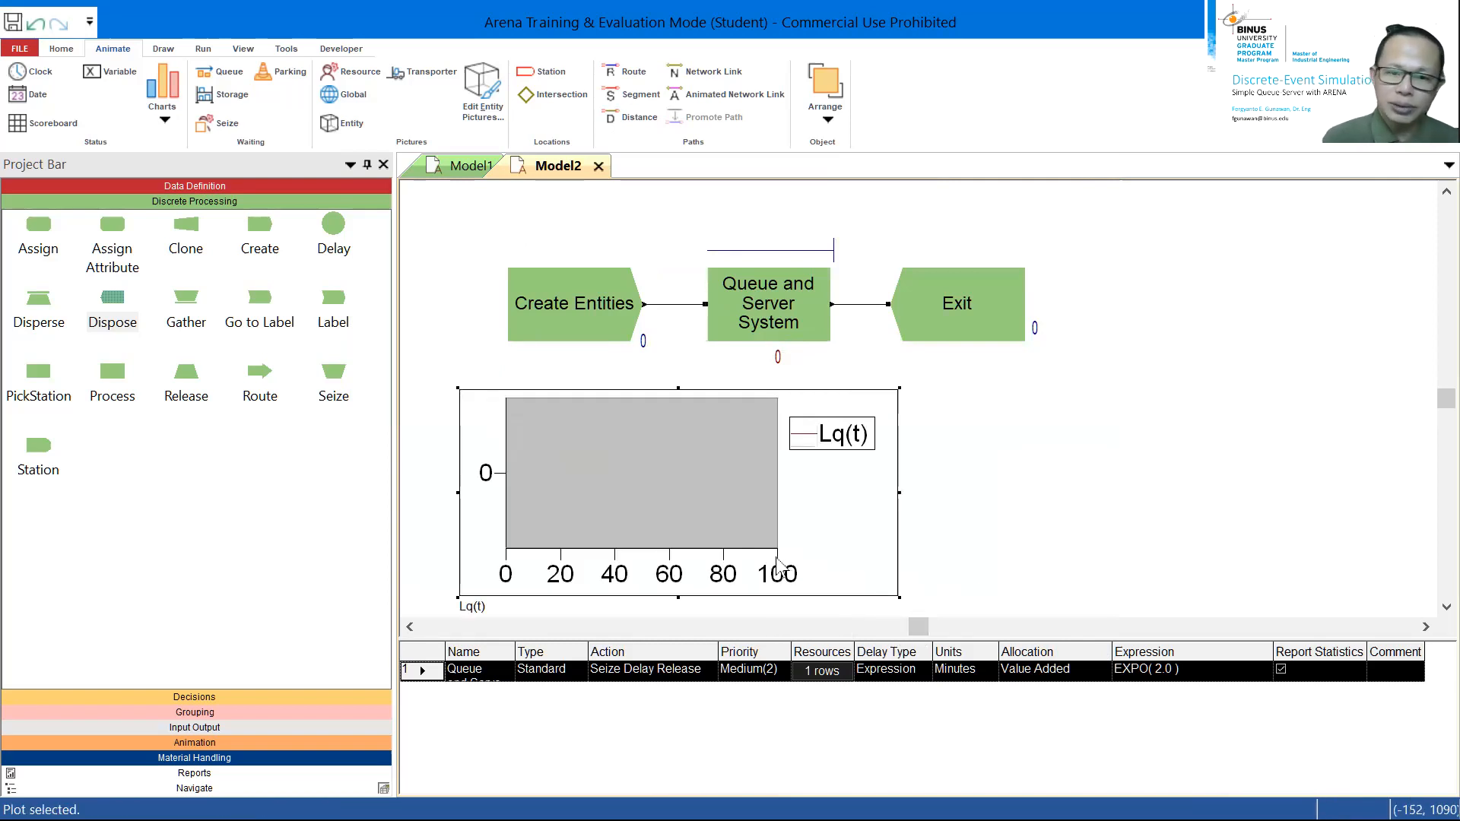
Reopen the placed plot's properties and add a second data series named WIP.
double_click(795, 479)
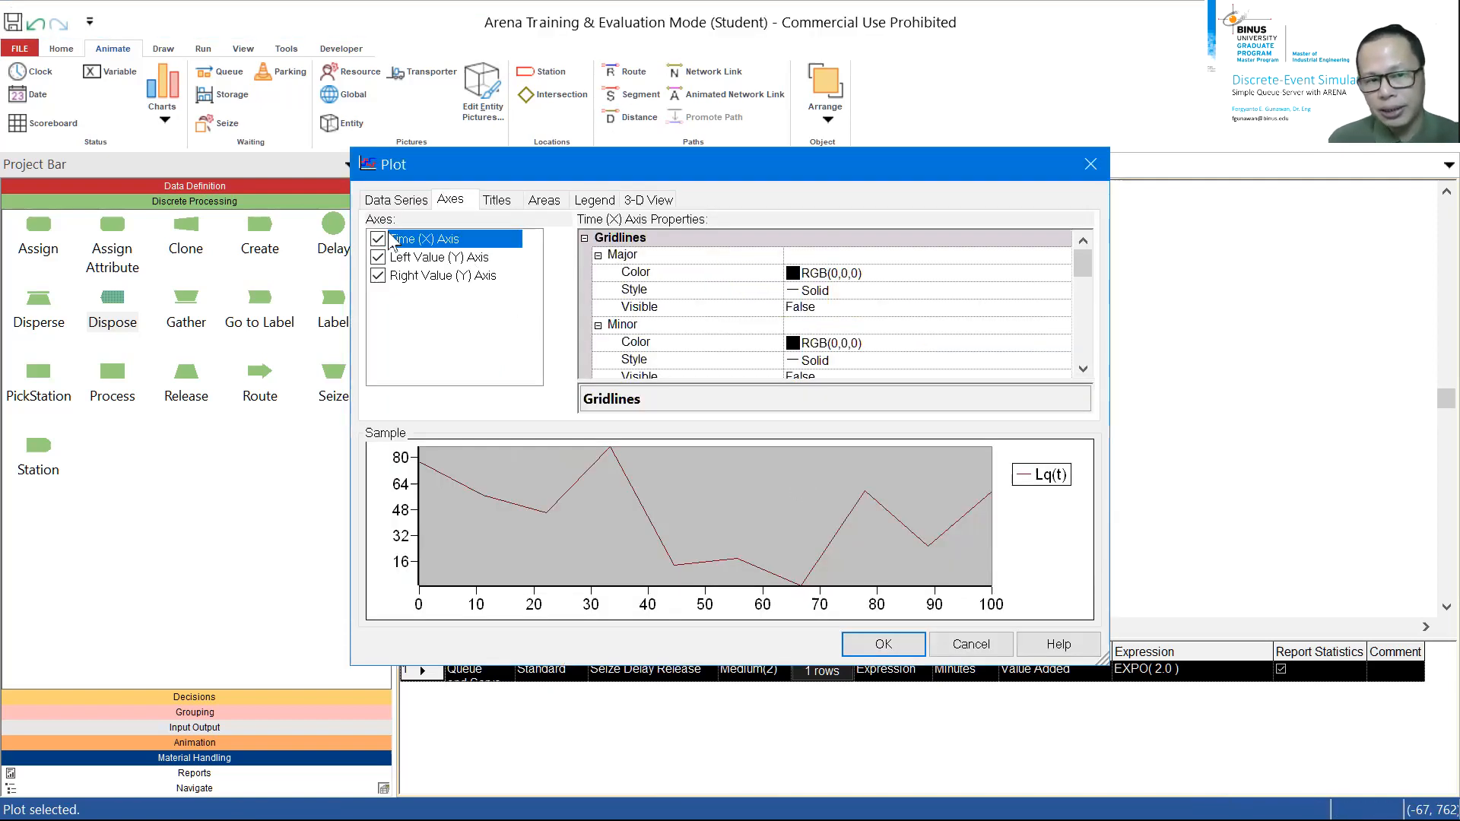
left_click(408, 201)
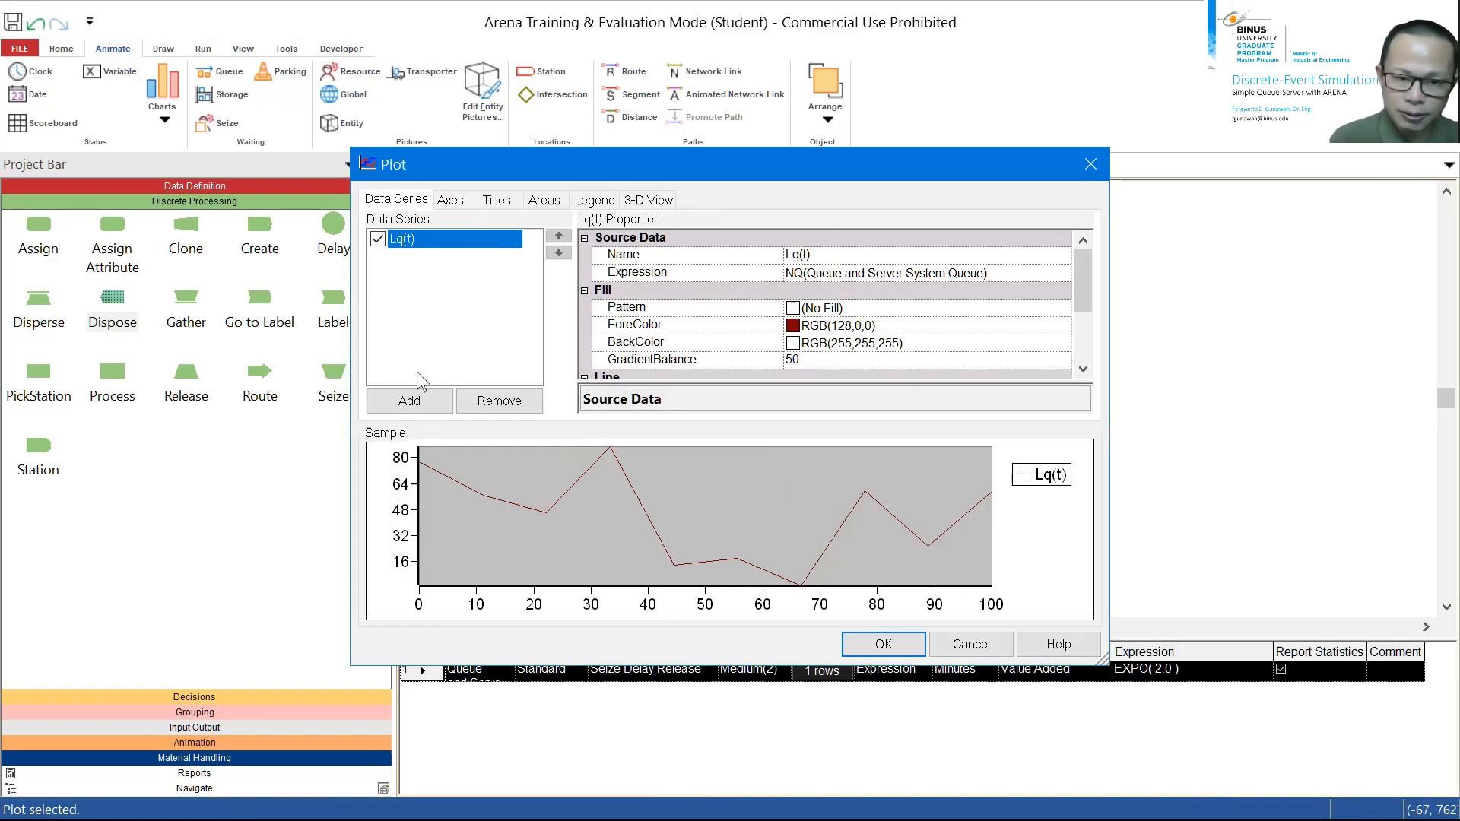
left_click(411, 400)
left_click(839, 255)
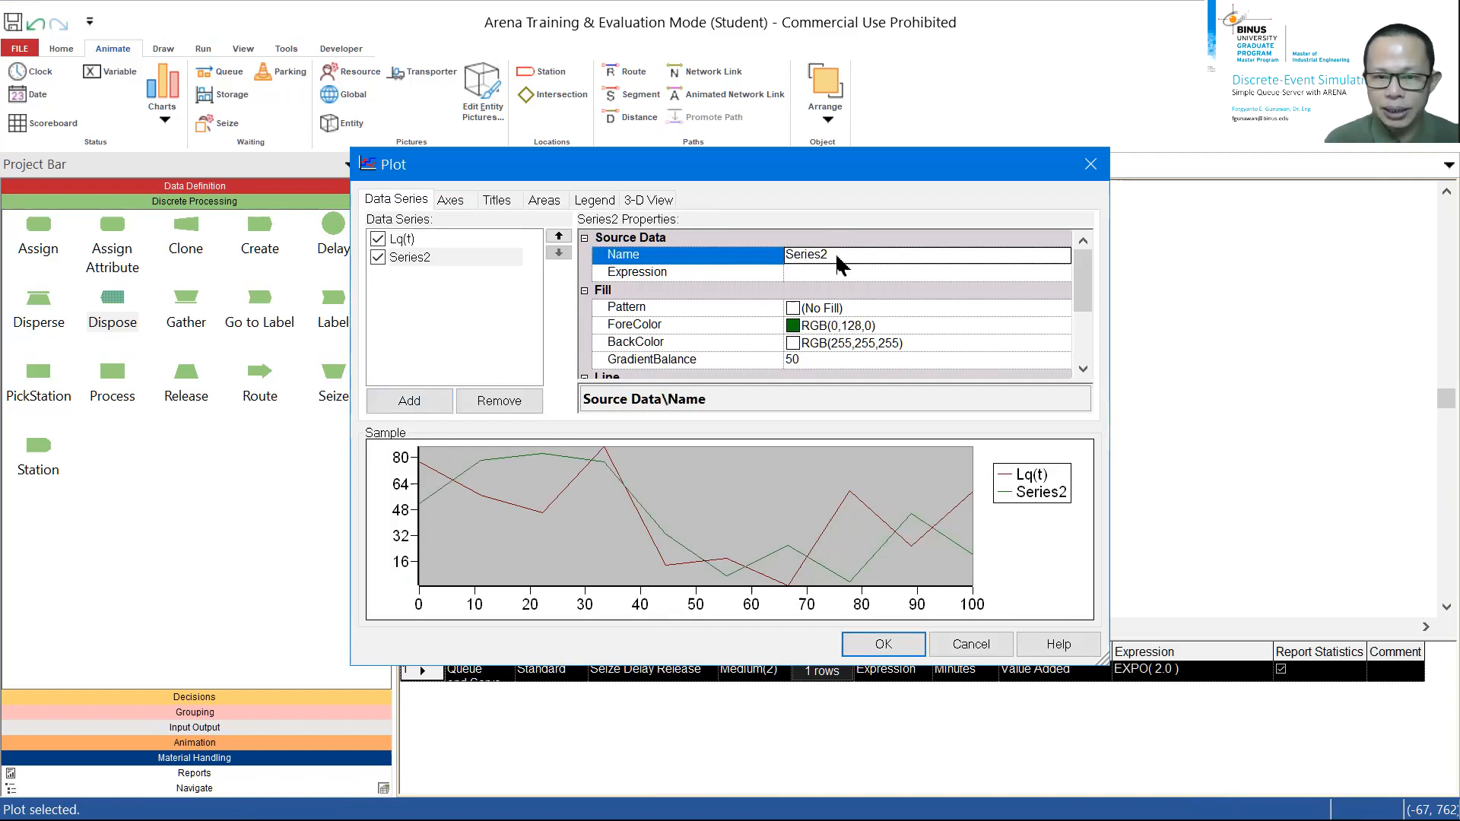
key("BackSpace")
key("BackSpace")
key("BackSpace")
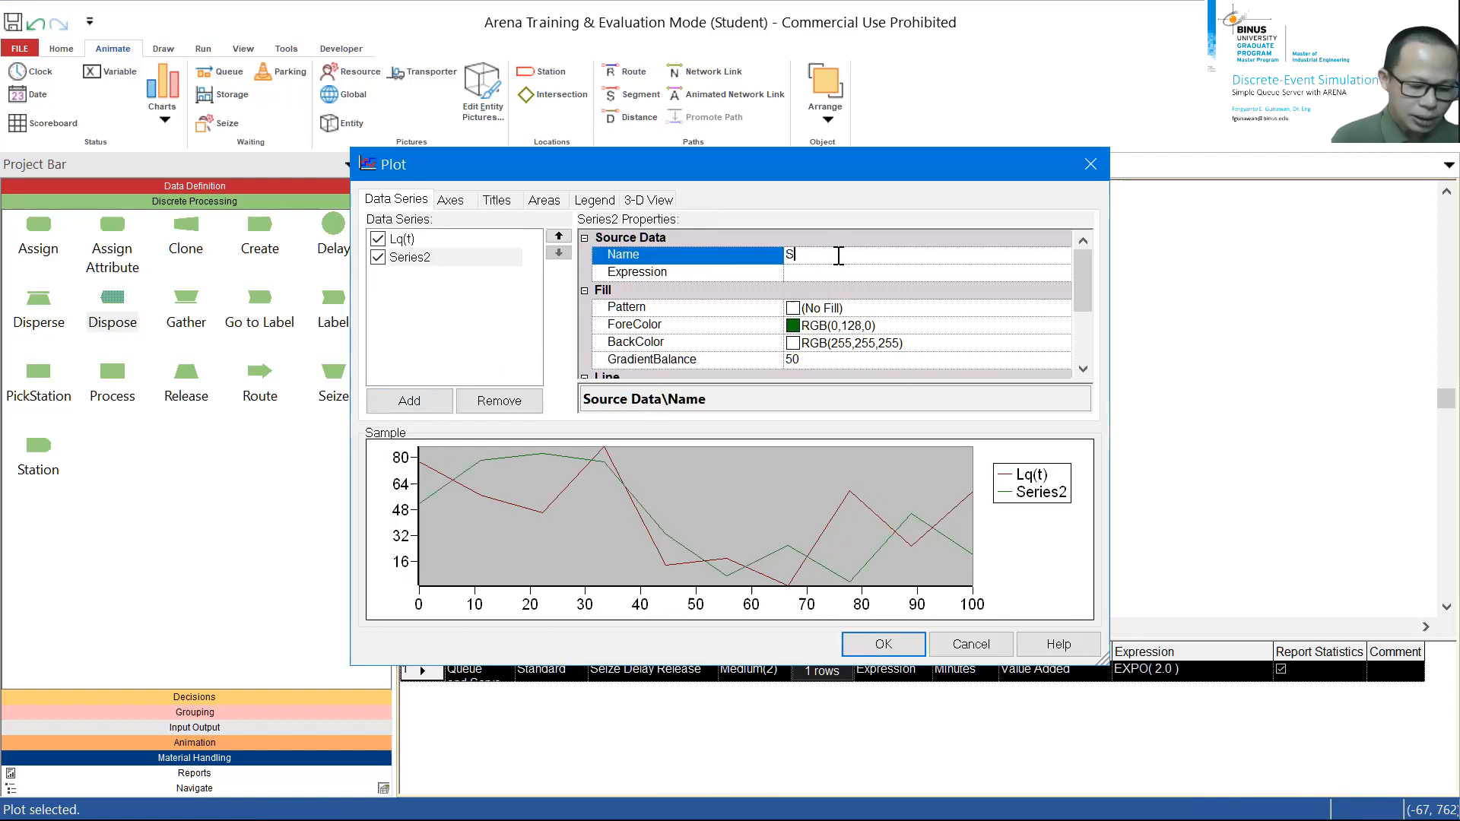
key("BackSpace")
key("BackSpace")
type("WIP")
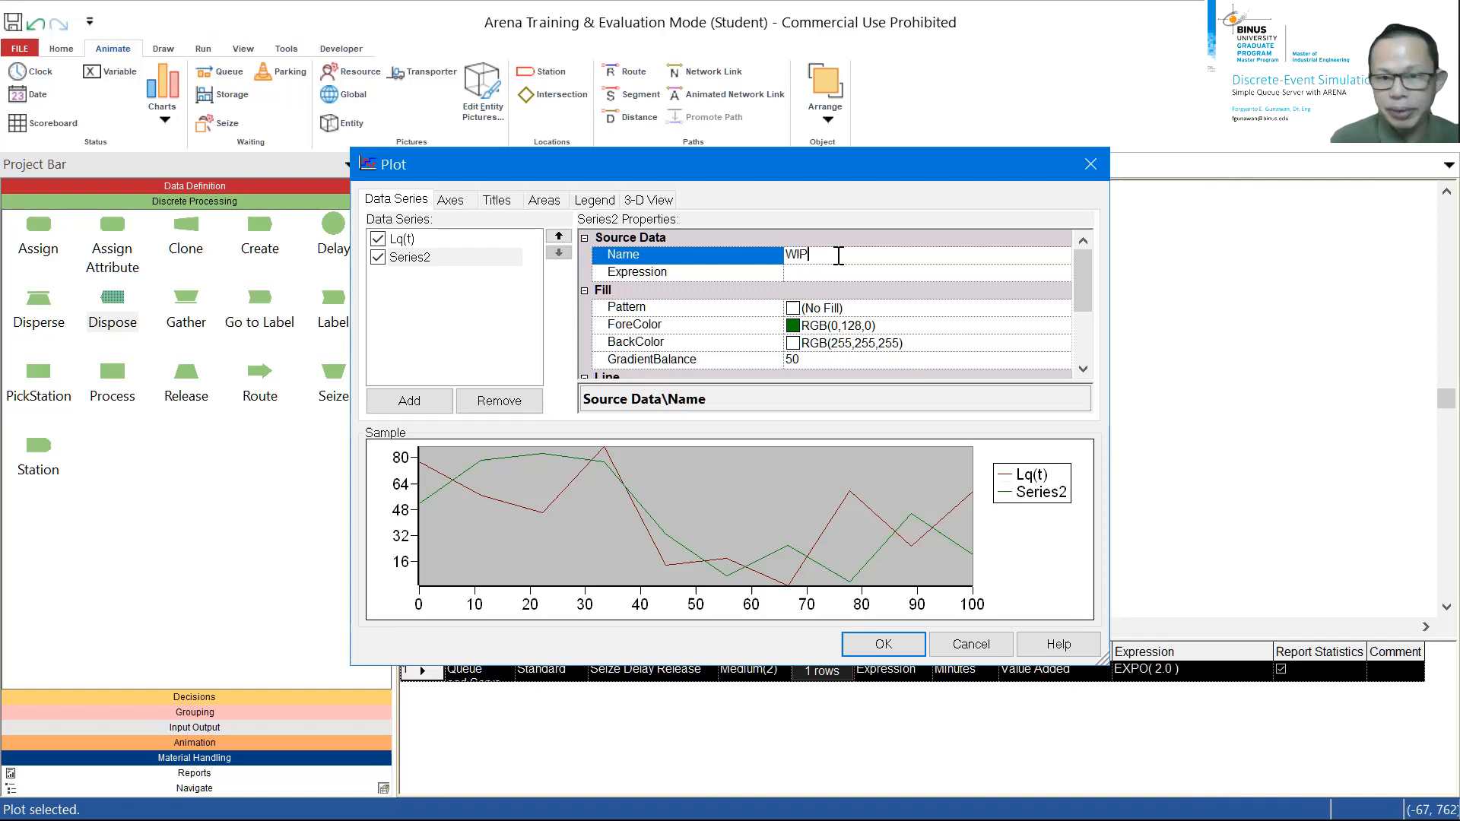
Open the Expression Builder for the WIP series.
left_click(831, 276)
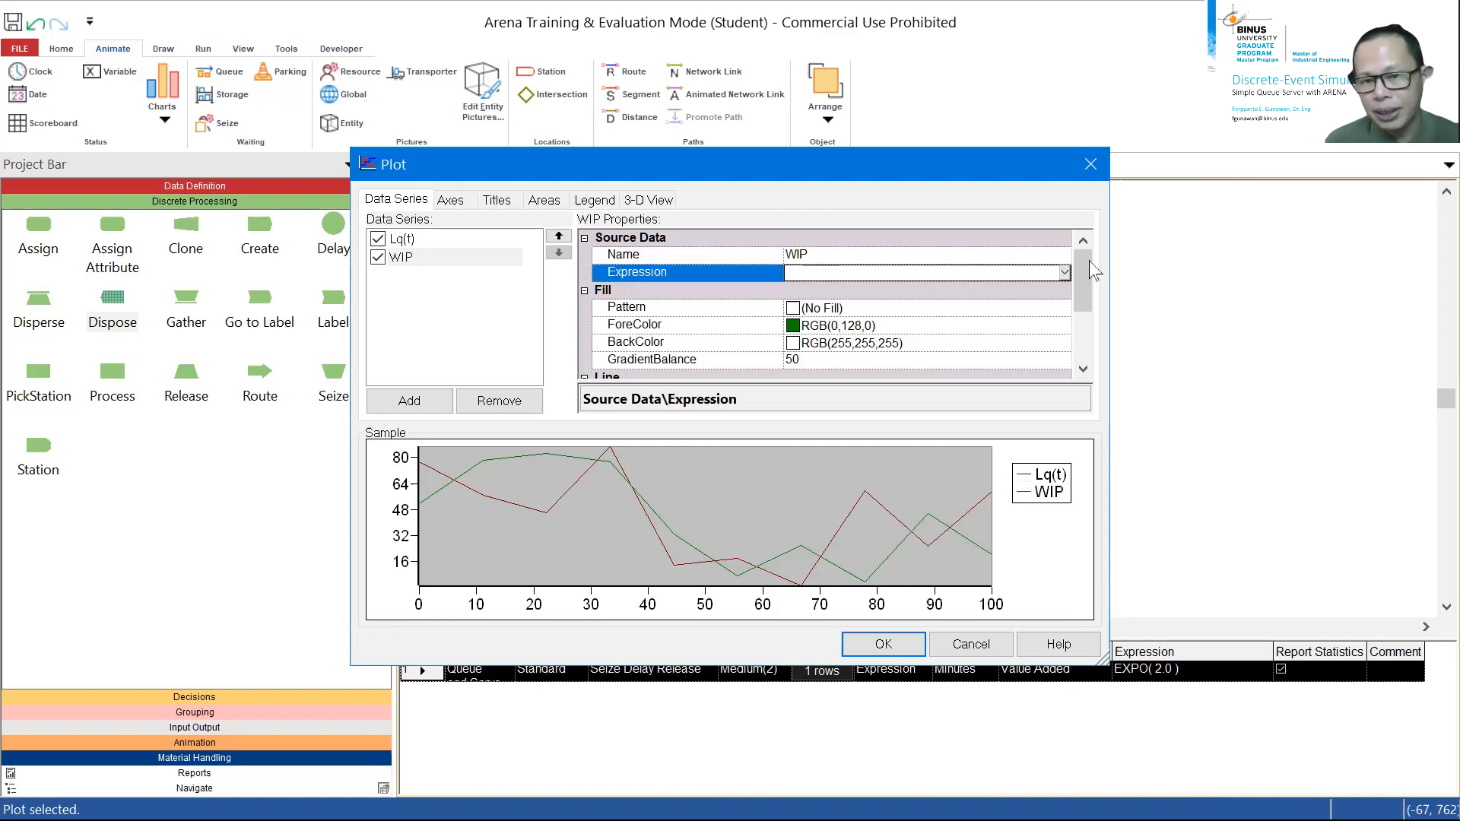
left_click(1065, 272)
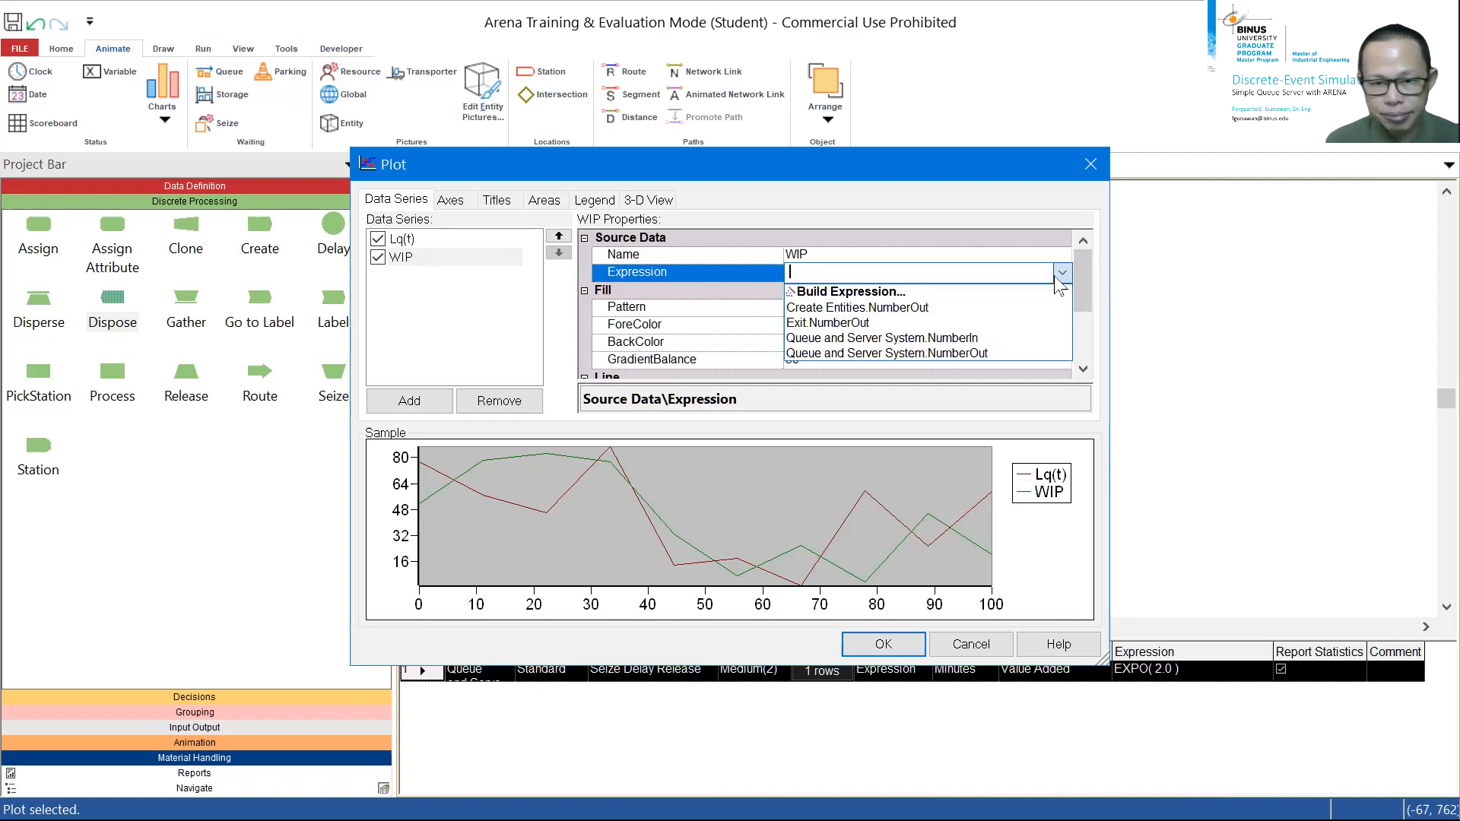
left_click(855, 291)
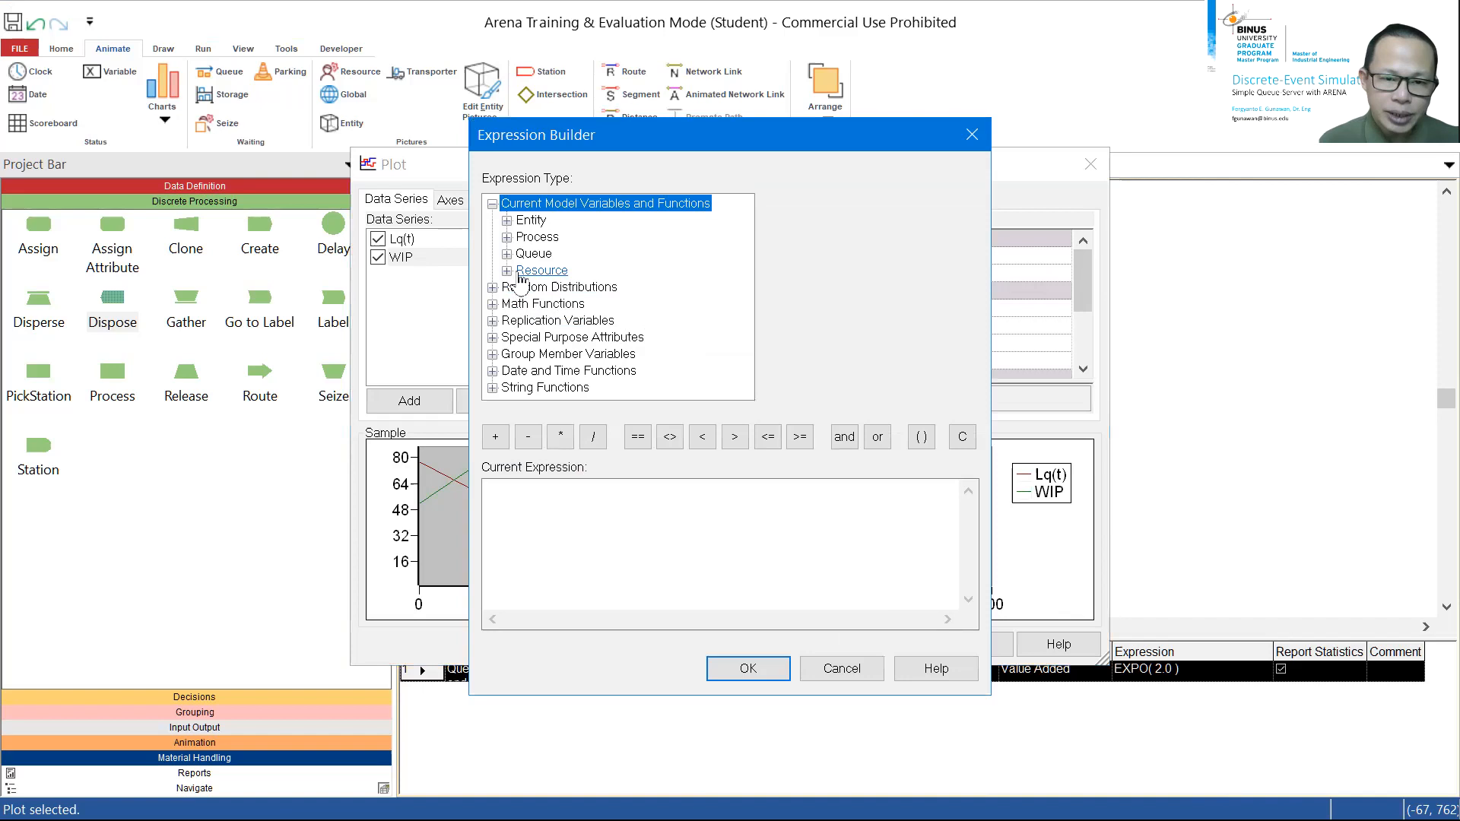
left_click(506, 270)
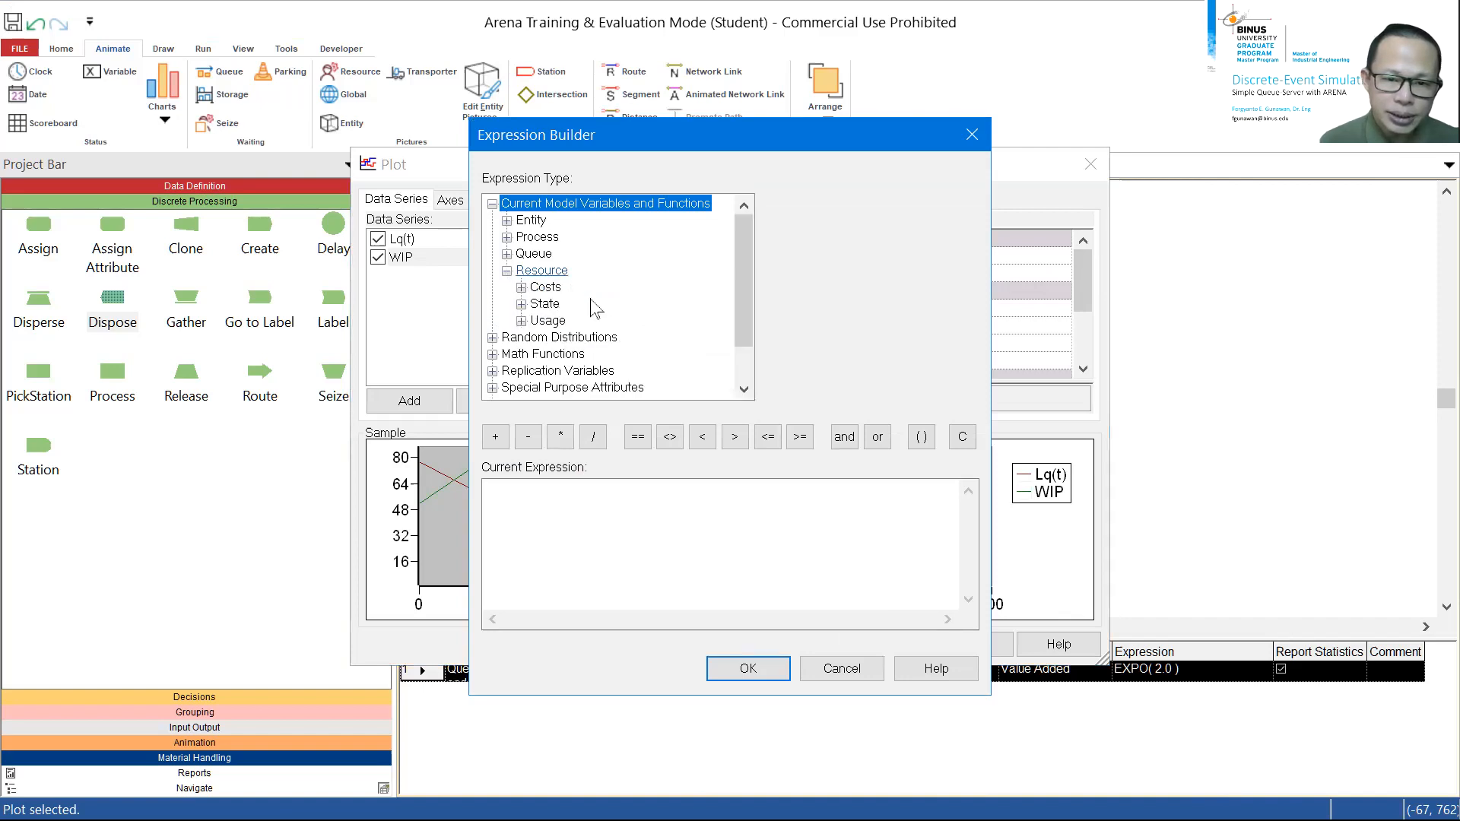
left_click(521, 320)
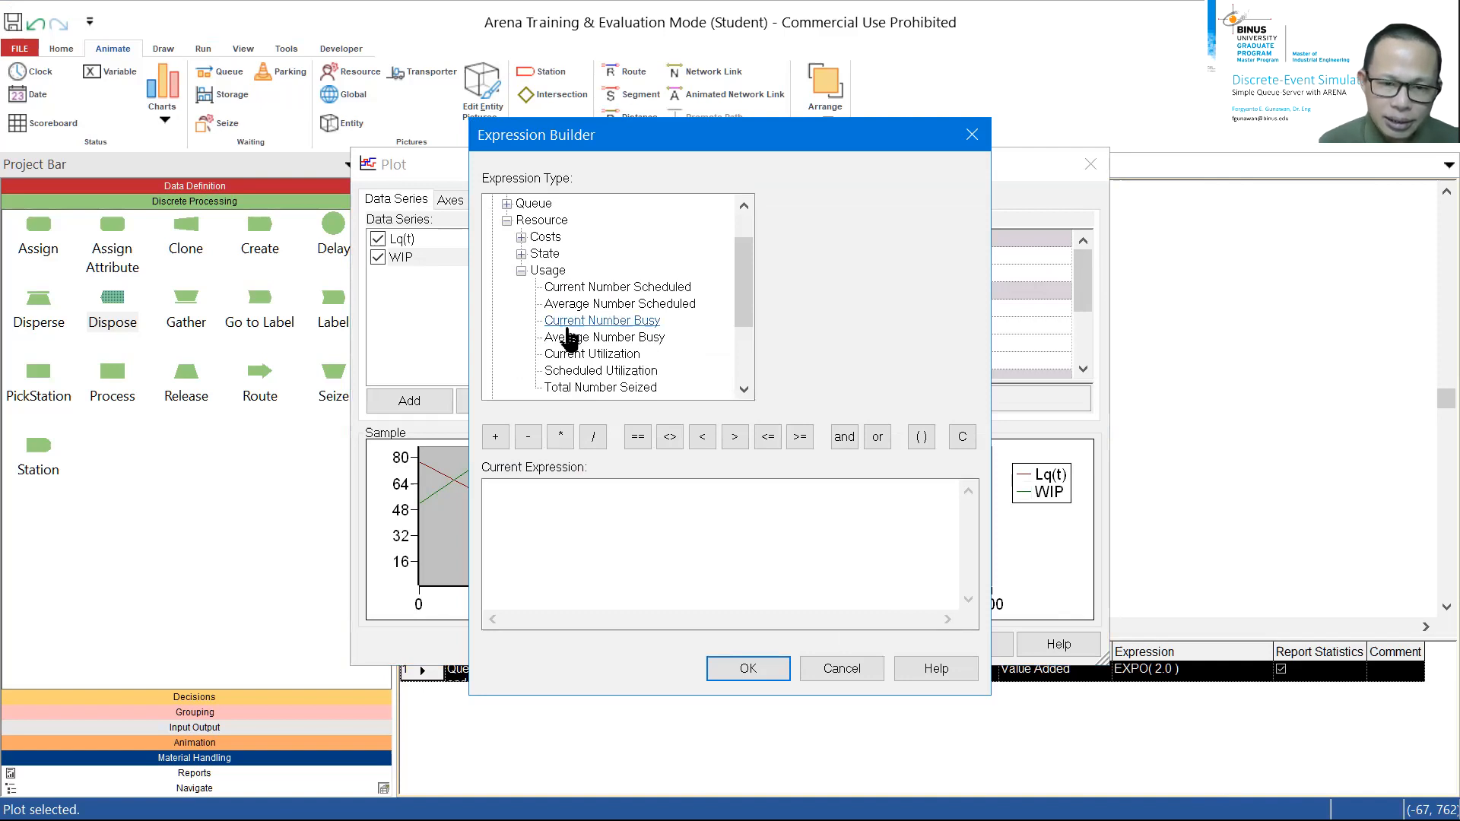
left_click(616, 287)
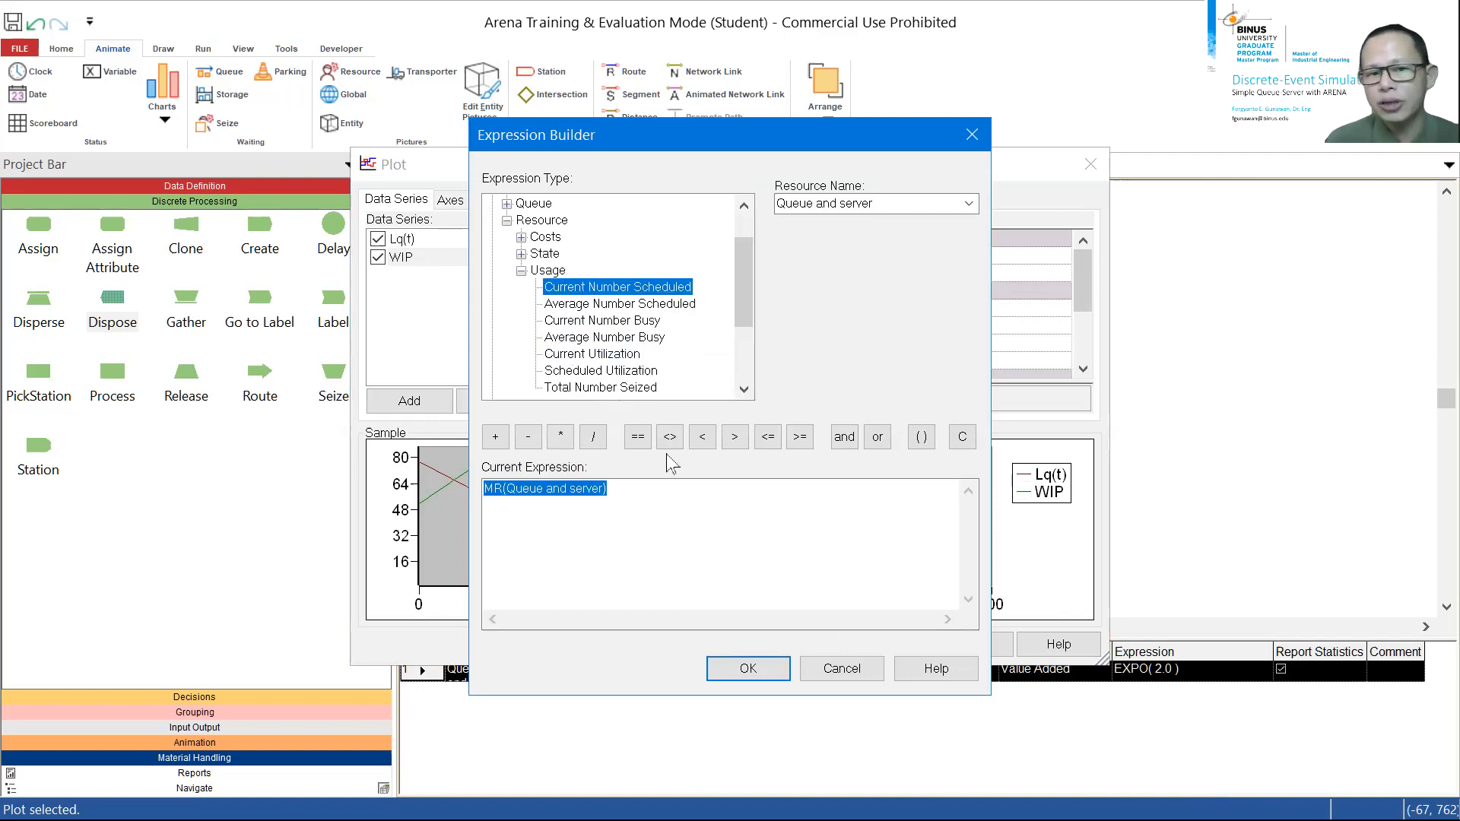
left_click(743, 390)
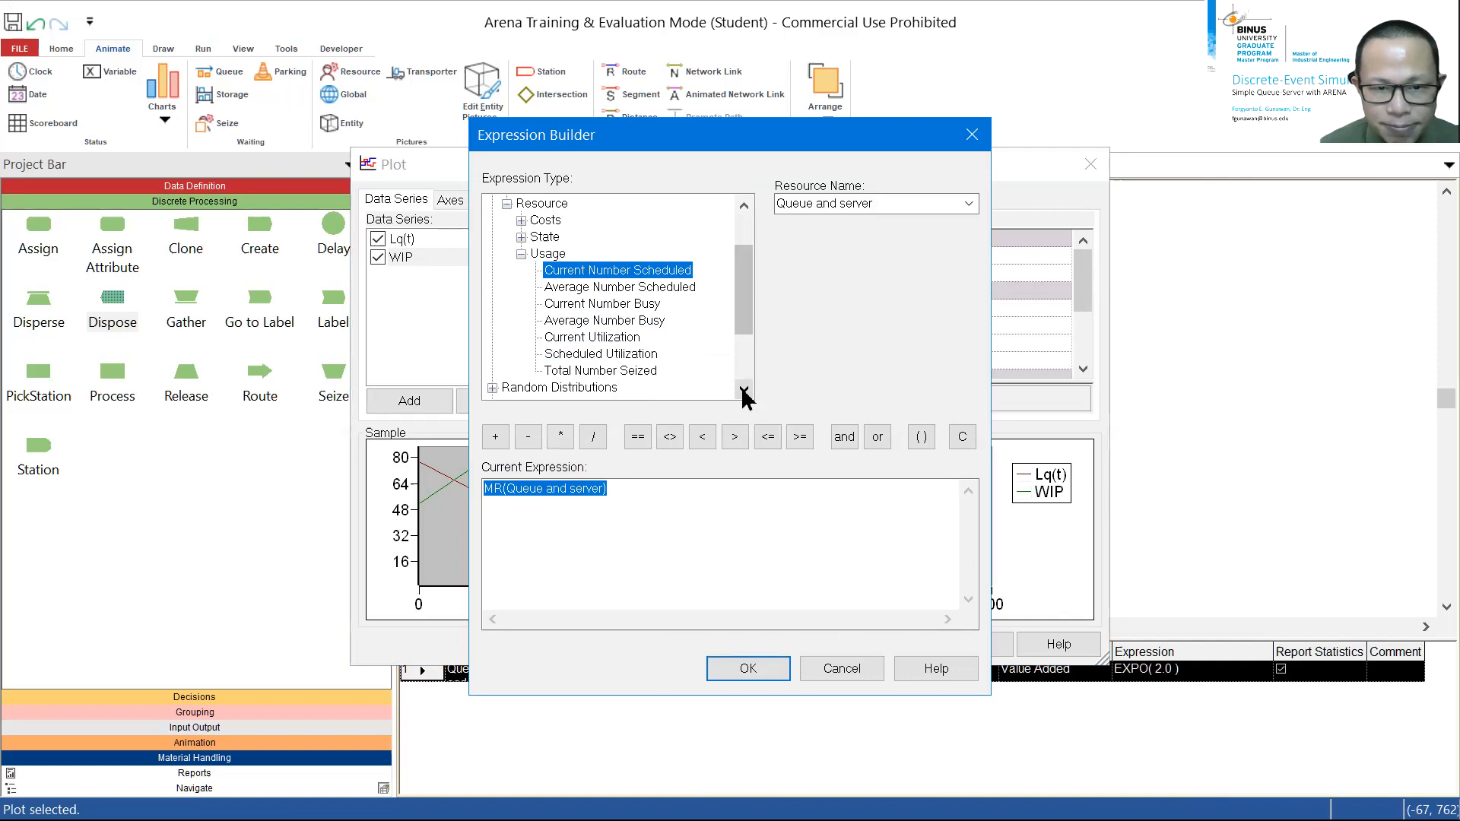
double_click(744, 205)
double_click(744, 205)
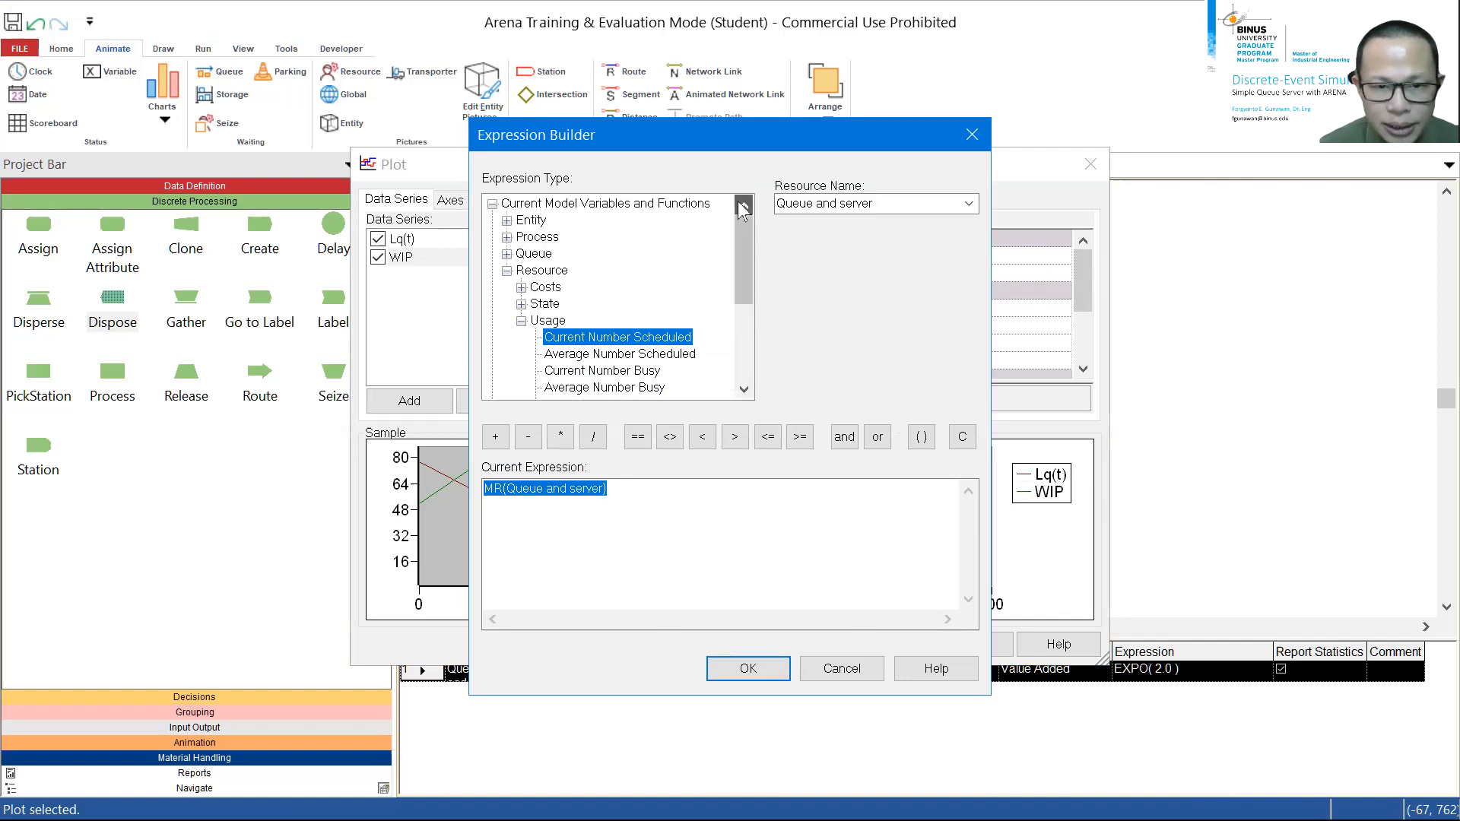
Set the WIP series expression to the entity type's Number In Process, EntitiesWIP(Entity).
left_click(506, 220)
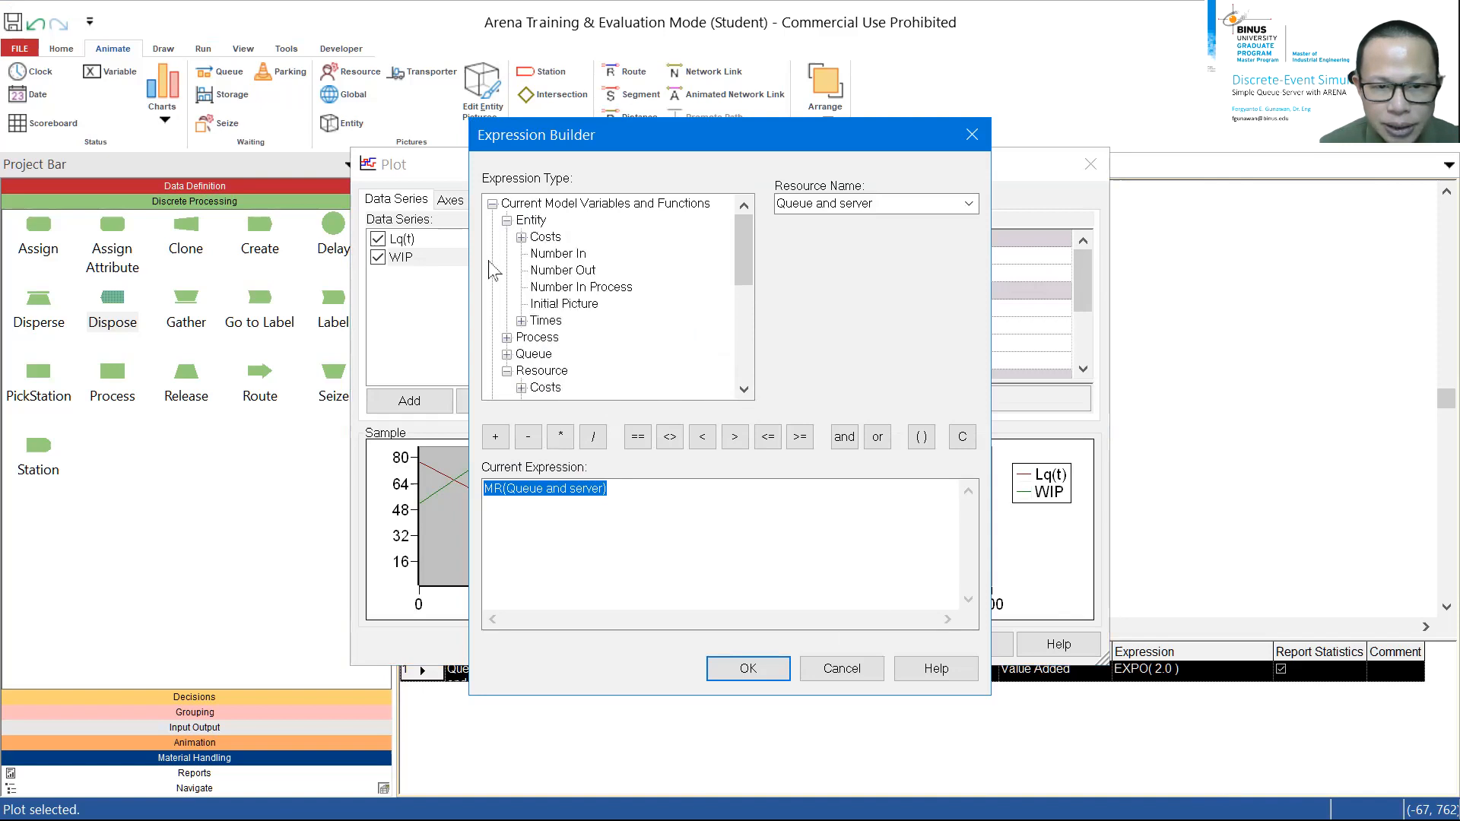
left_click(581, 290)
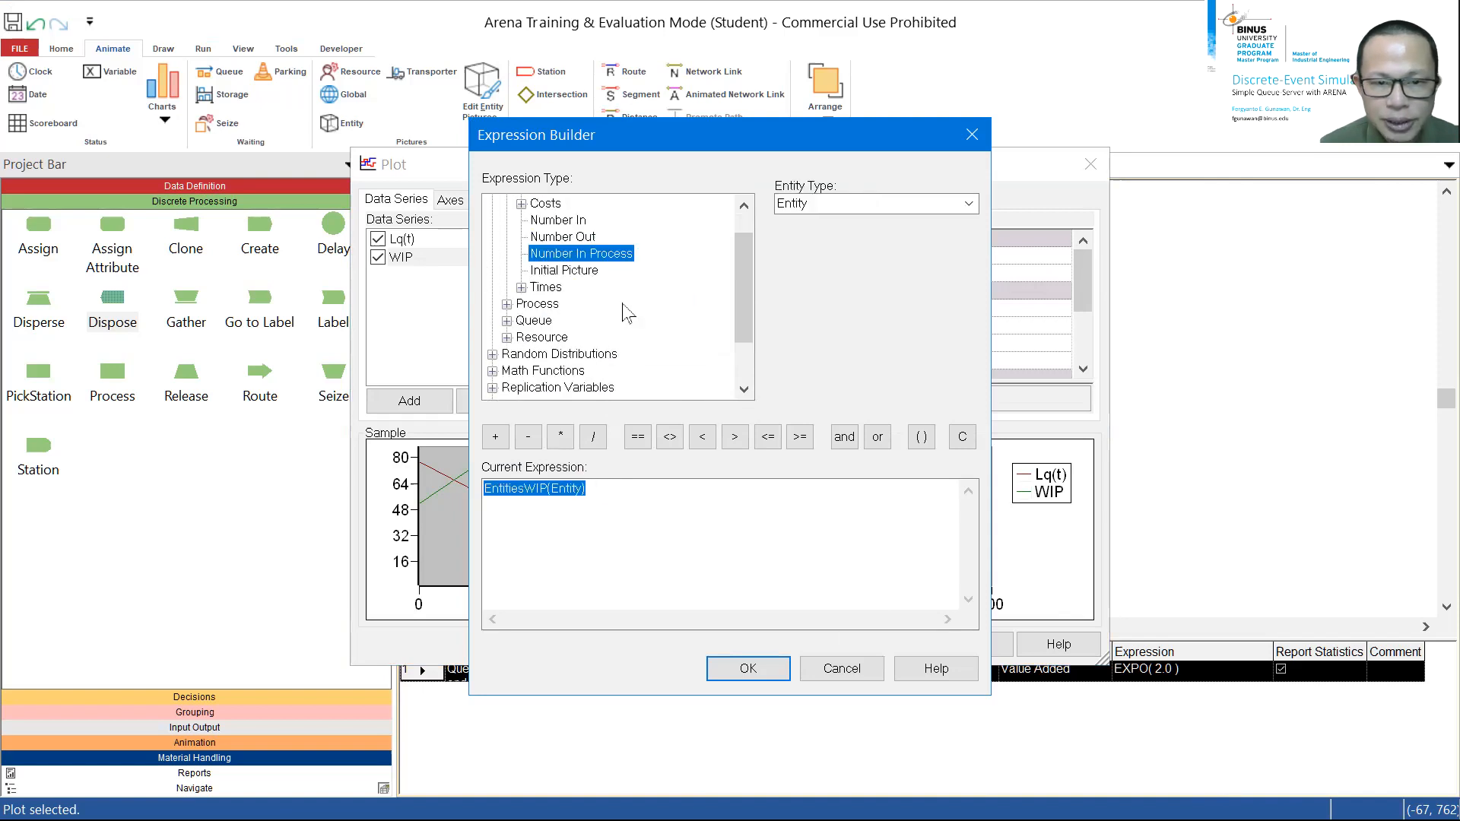
scroll(750, 204, "up", 1)
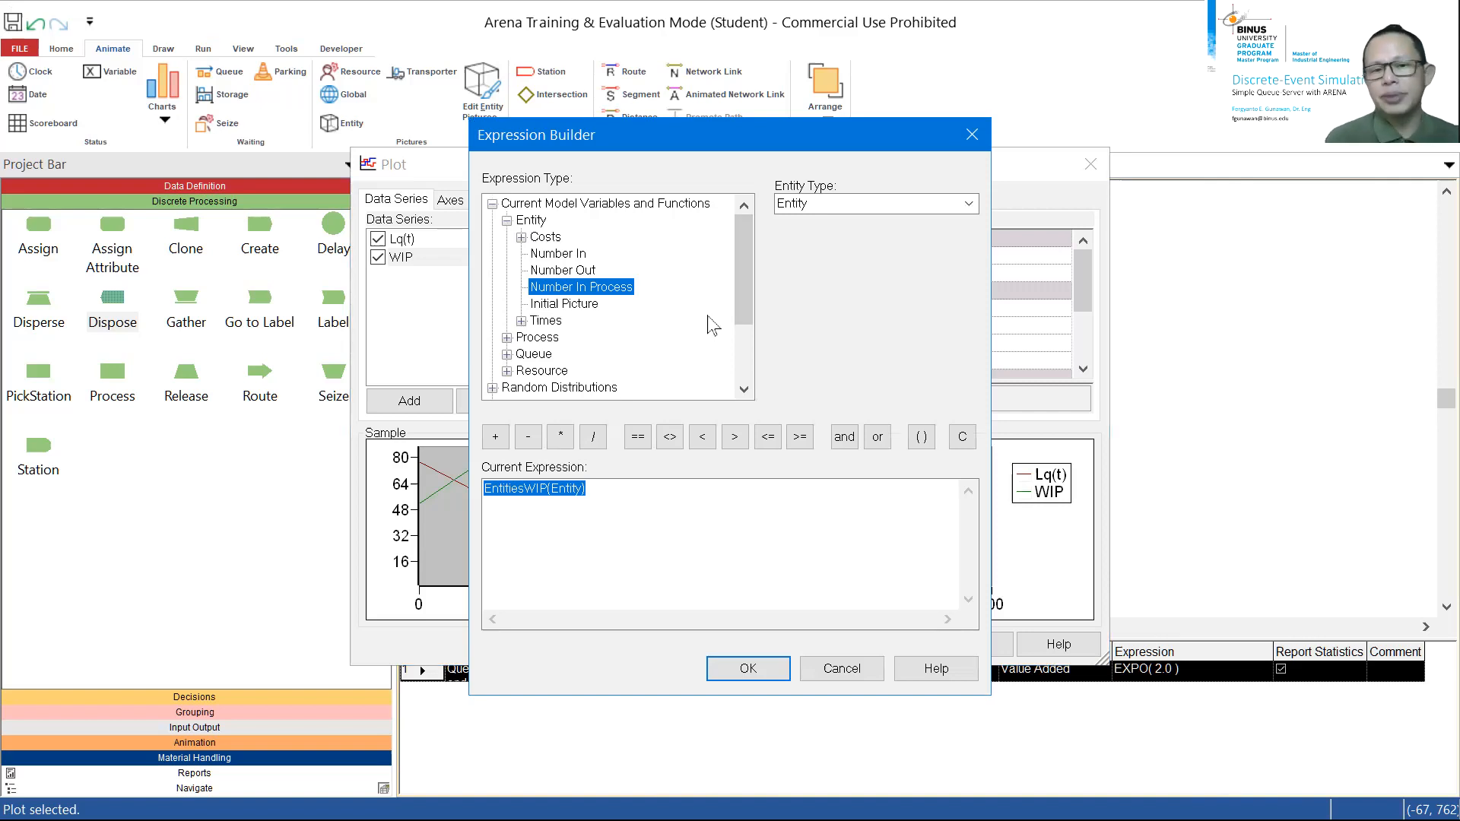
left_click(765, 672)
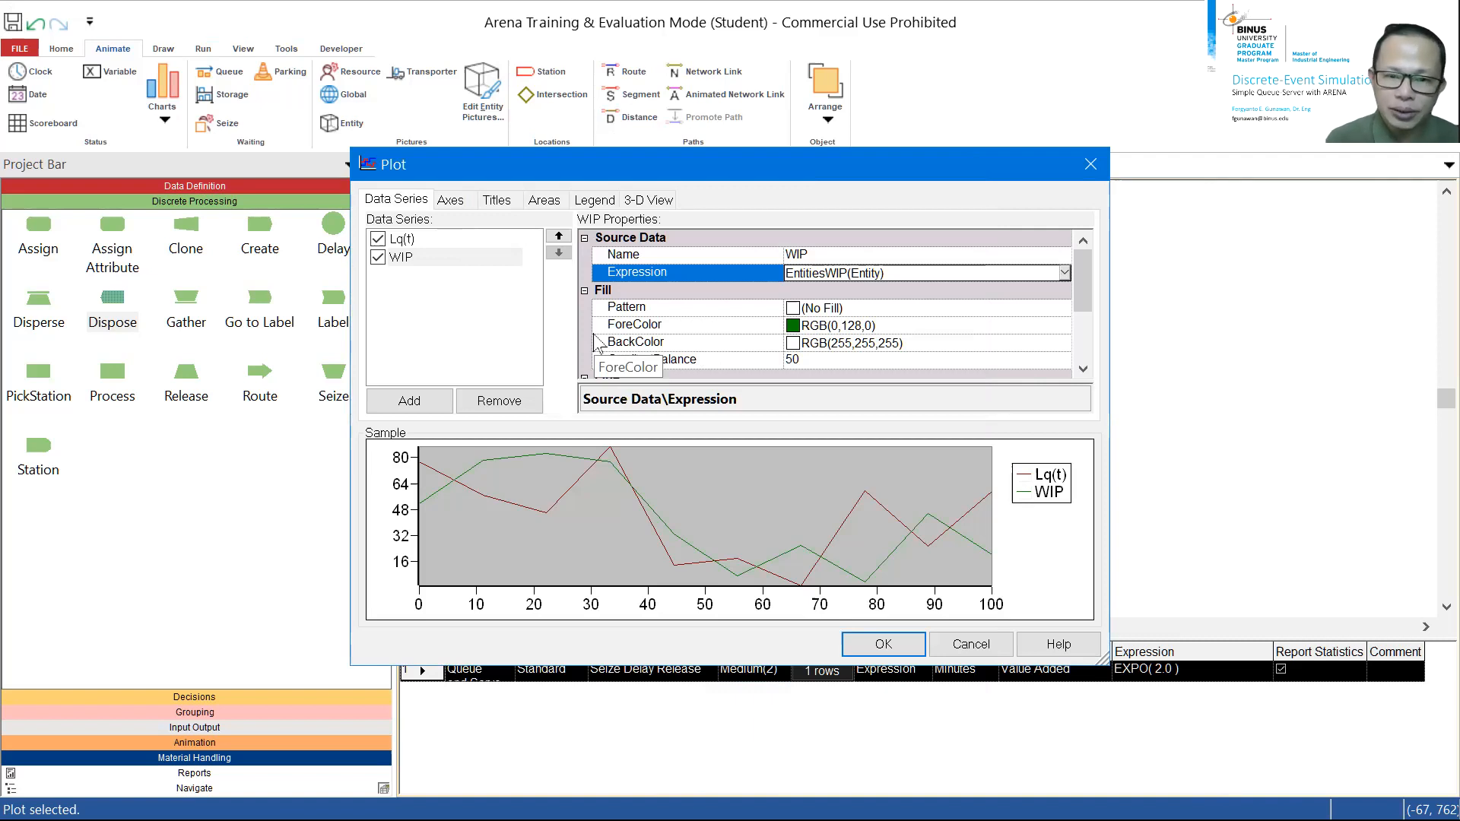
Check the Left Value (Y) axis scale and apply the changes to the plot.
left_click(451, 201)
left_click(431, 259)
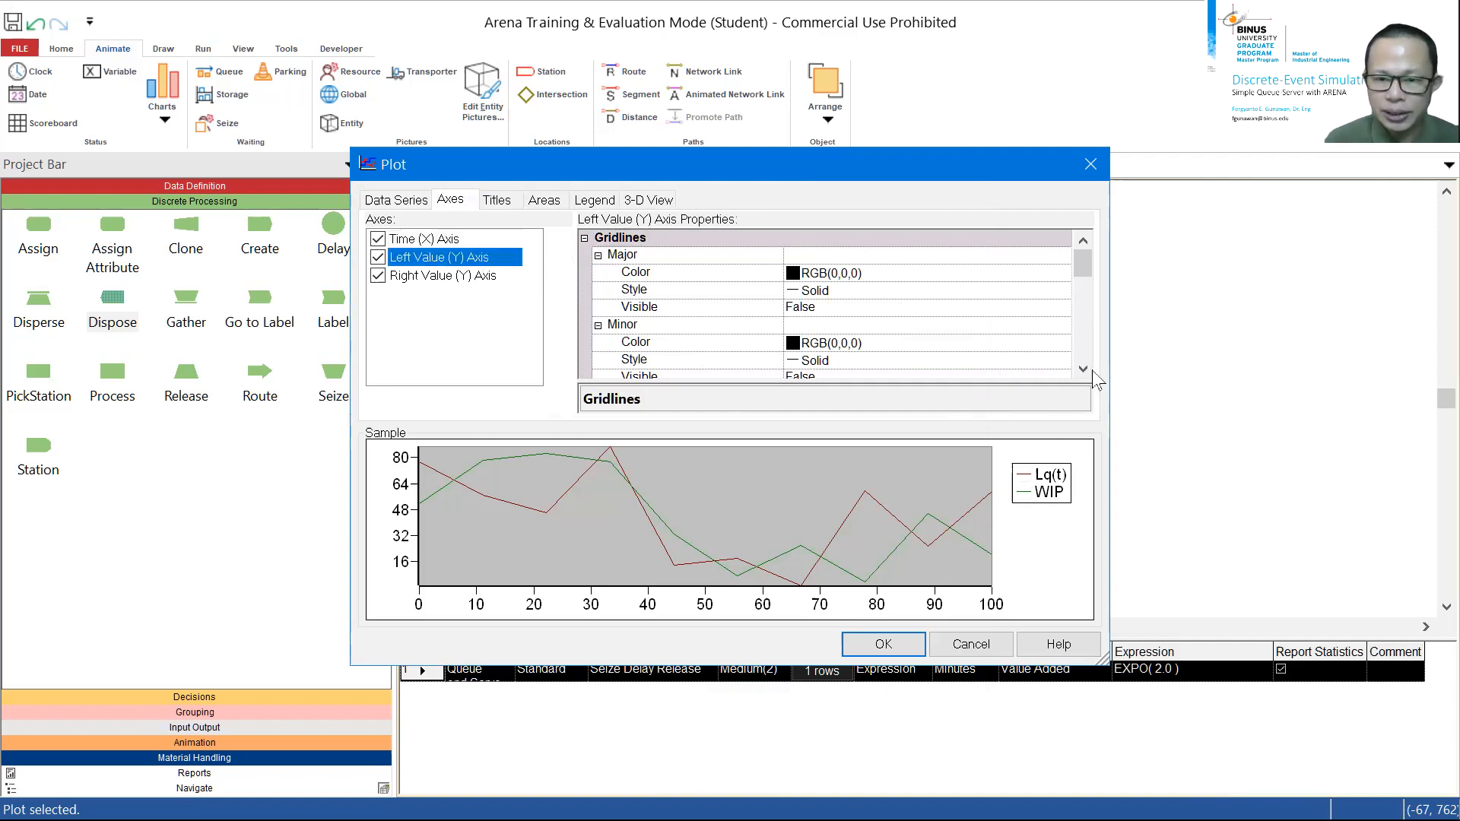
scroll(1083, 370, "down", 4)
scroll(1082, 370, "down", 5)
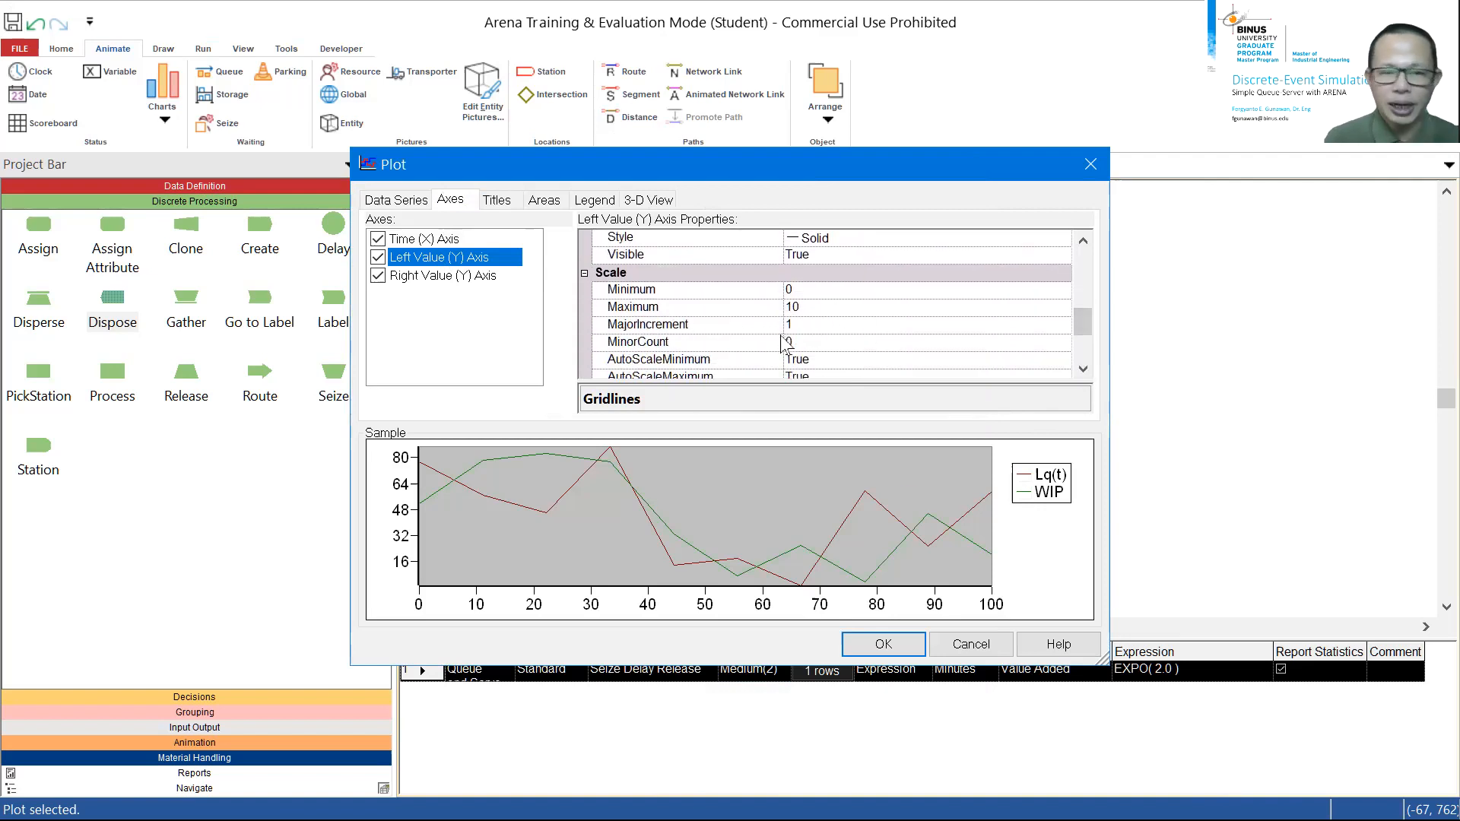
left_click(885, 654)
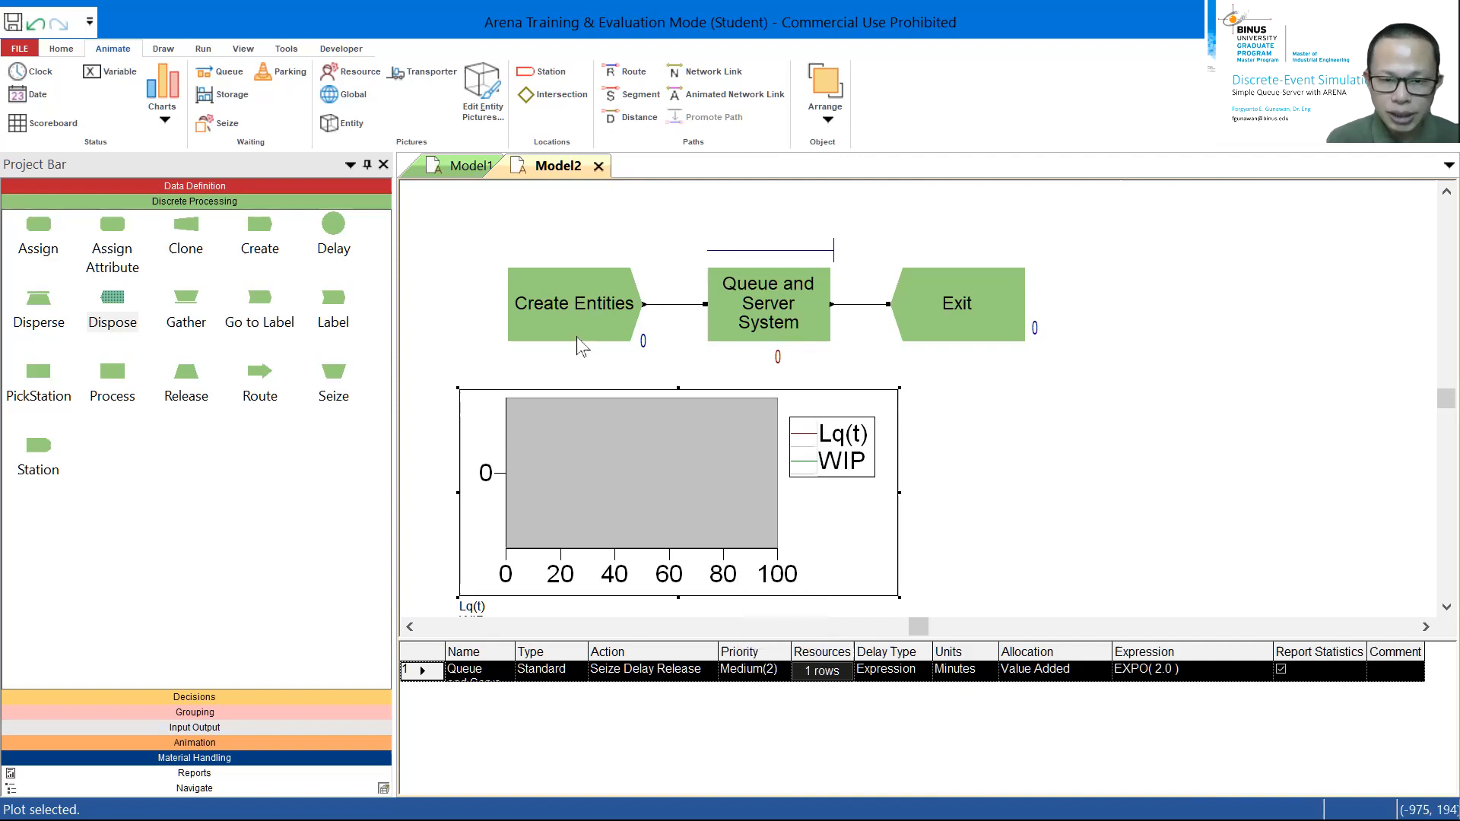
Start a second plot and add a data series named Server Utilization.
left_click(165, 120)
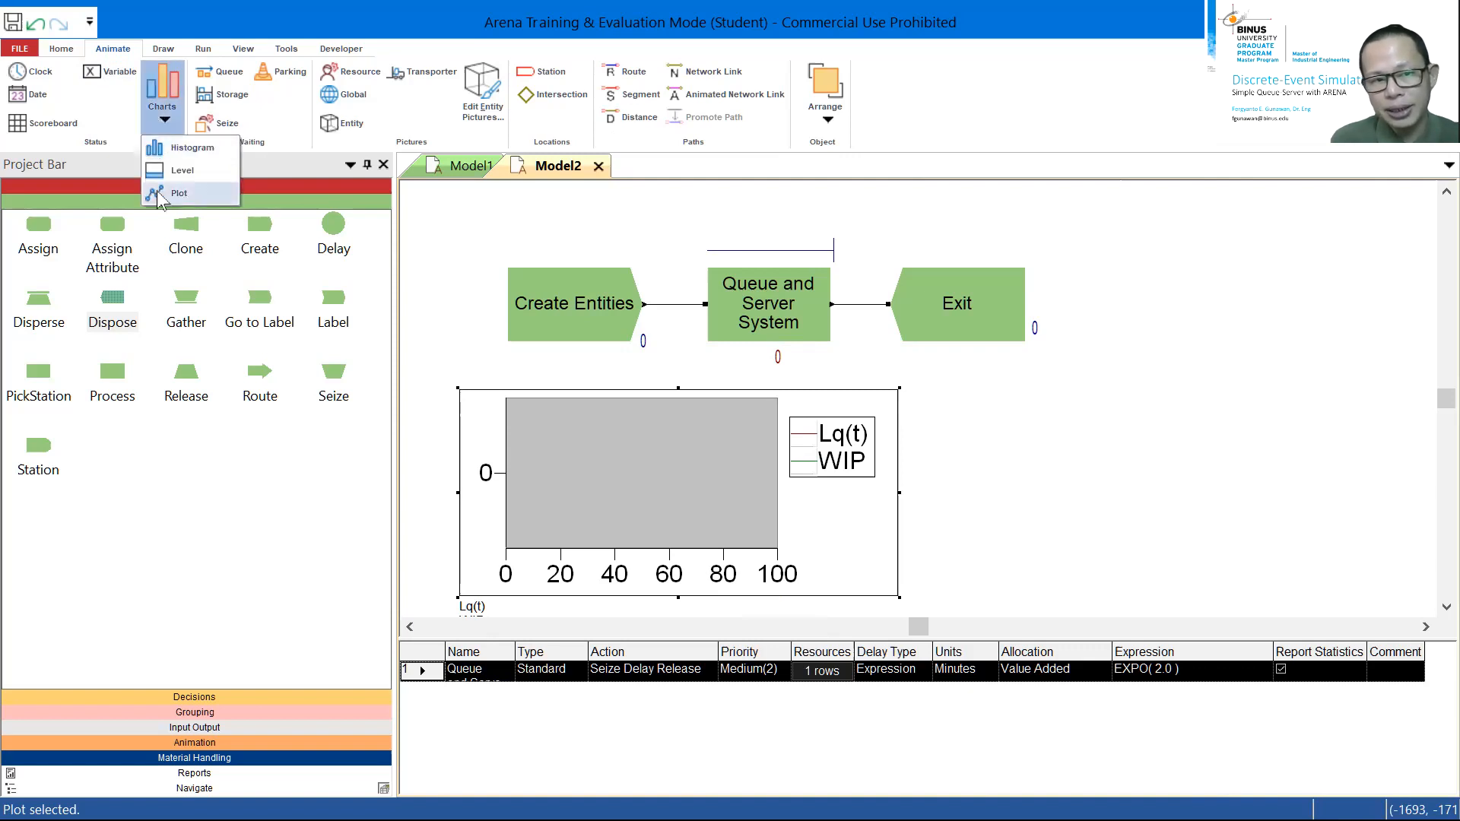
left_click(177, 220)
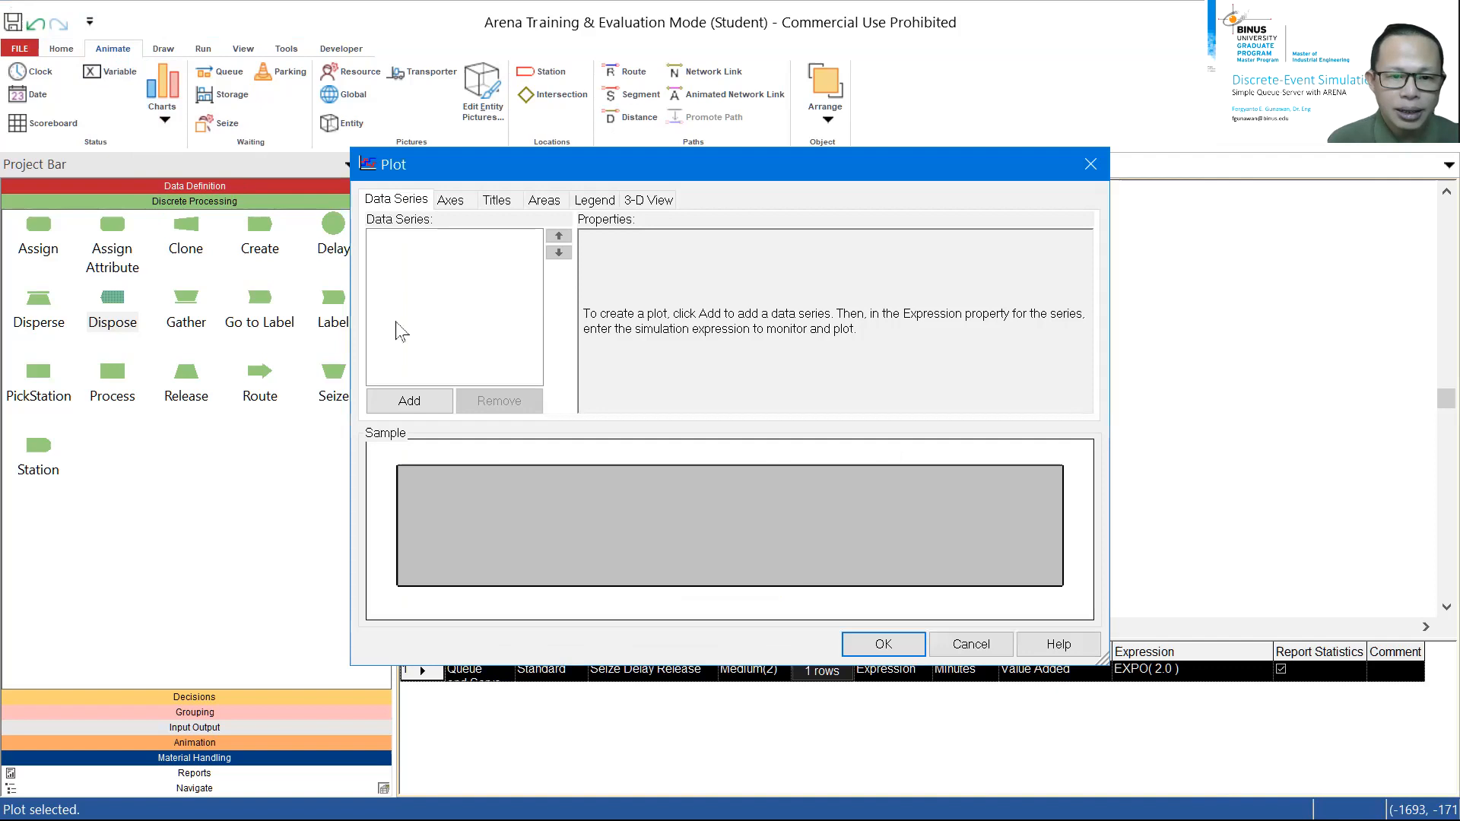
left_click(389, 397)
left_click(868, 253)
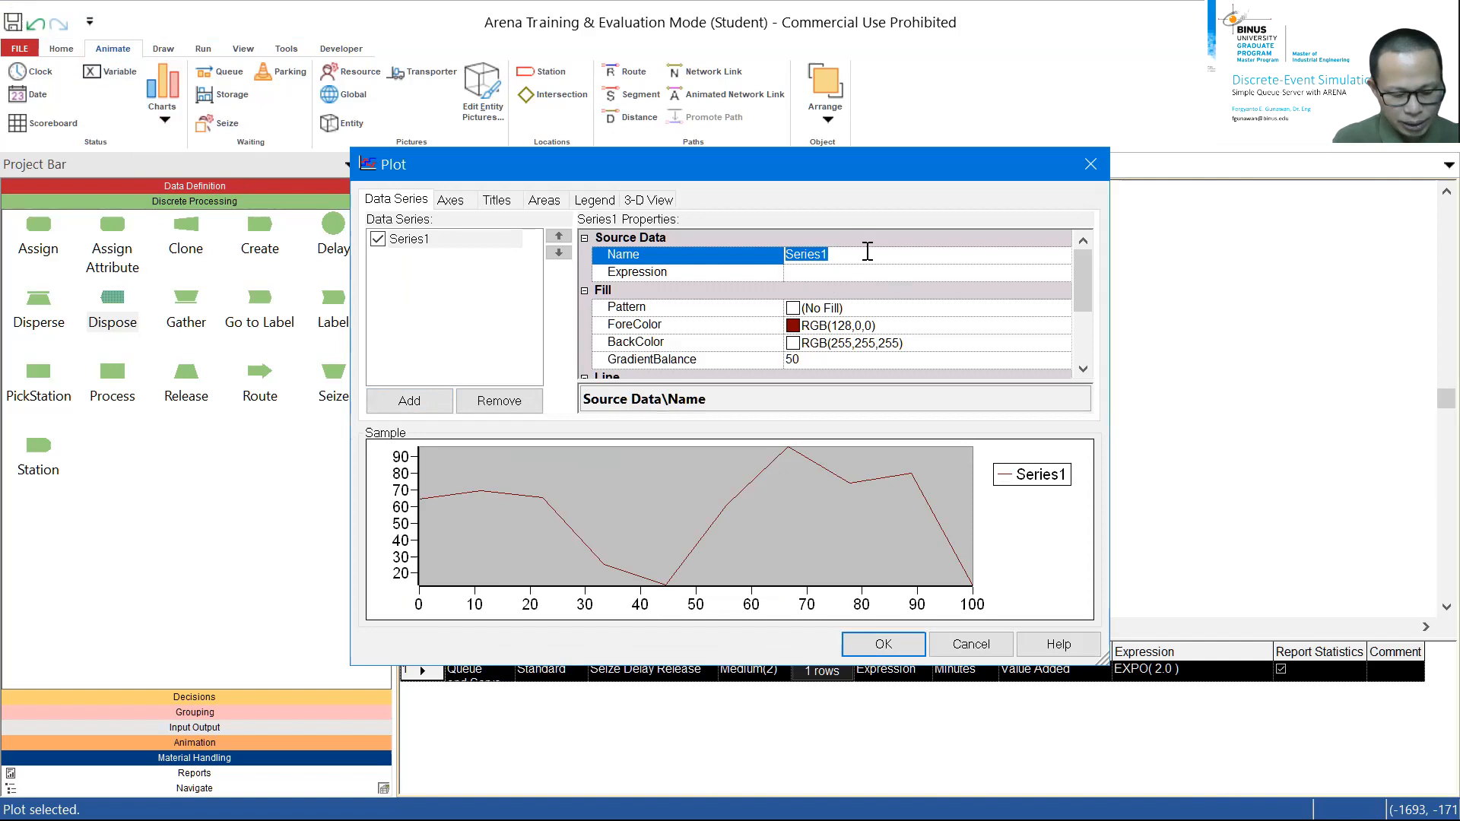
type("S")
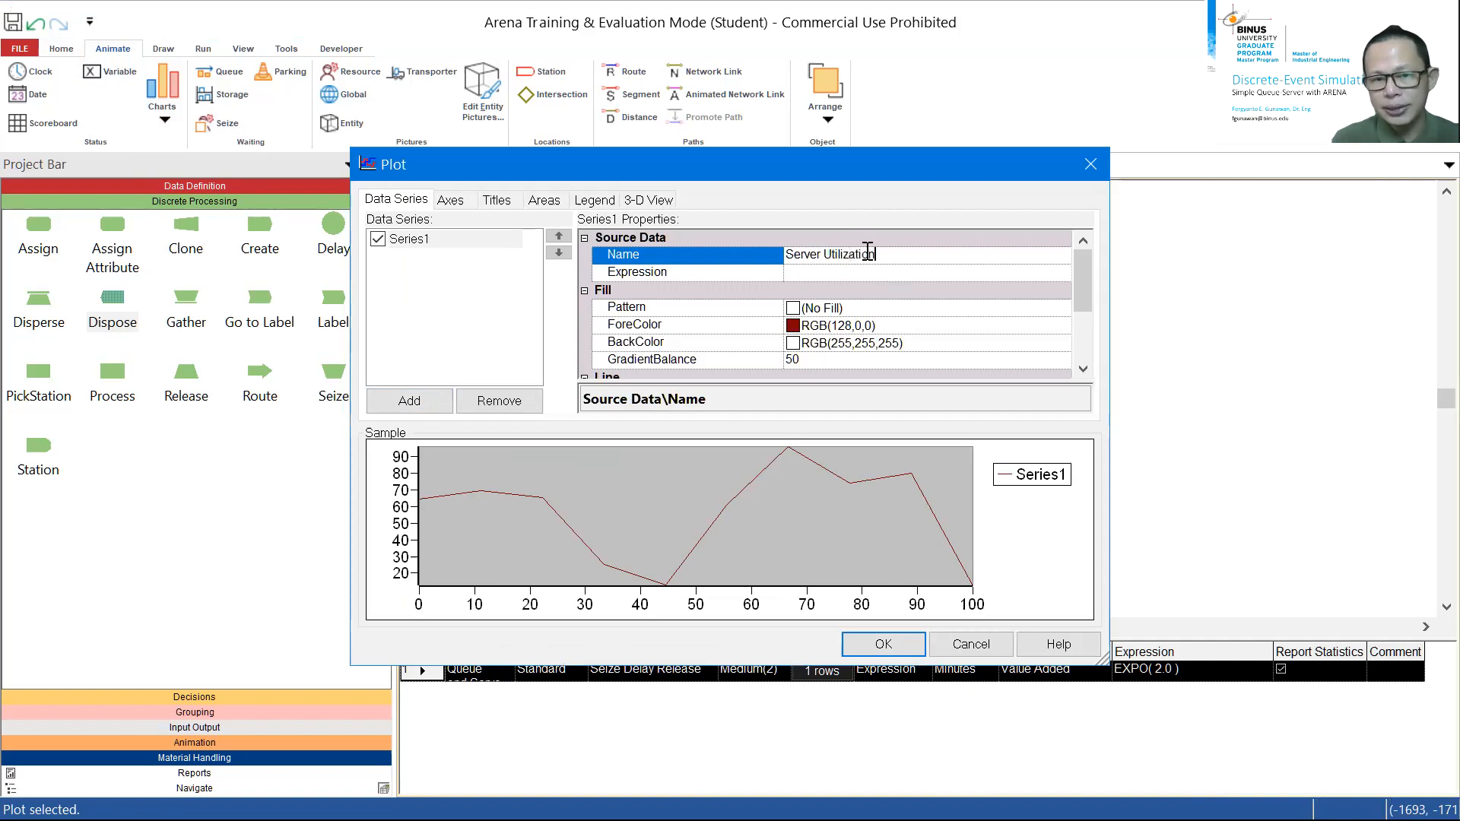
Build the Server Utilization expression from the Scheduled Utilization usage of the Queue and server resource.
left_click(857, 272)
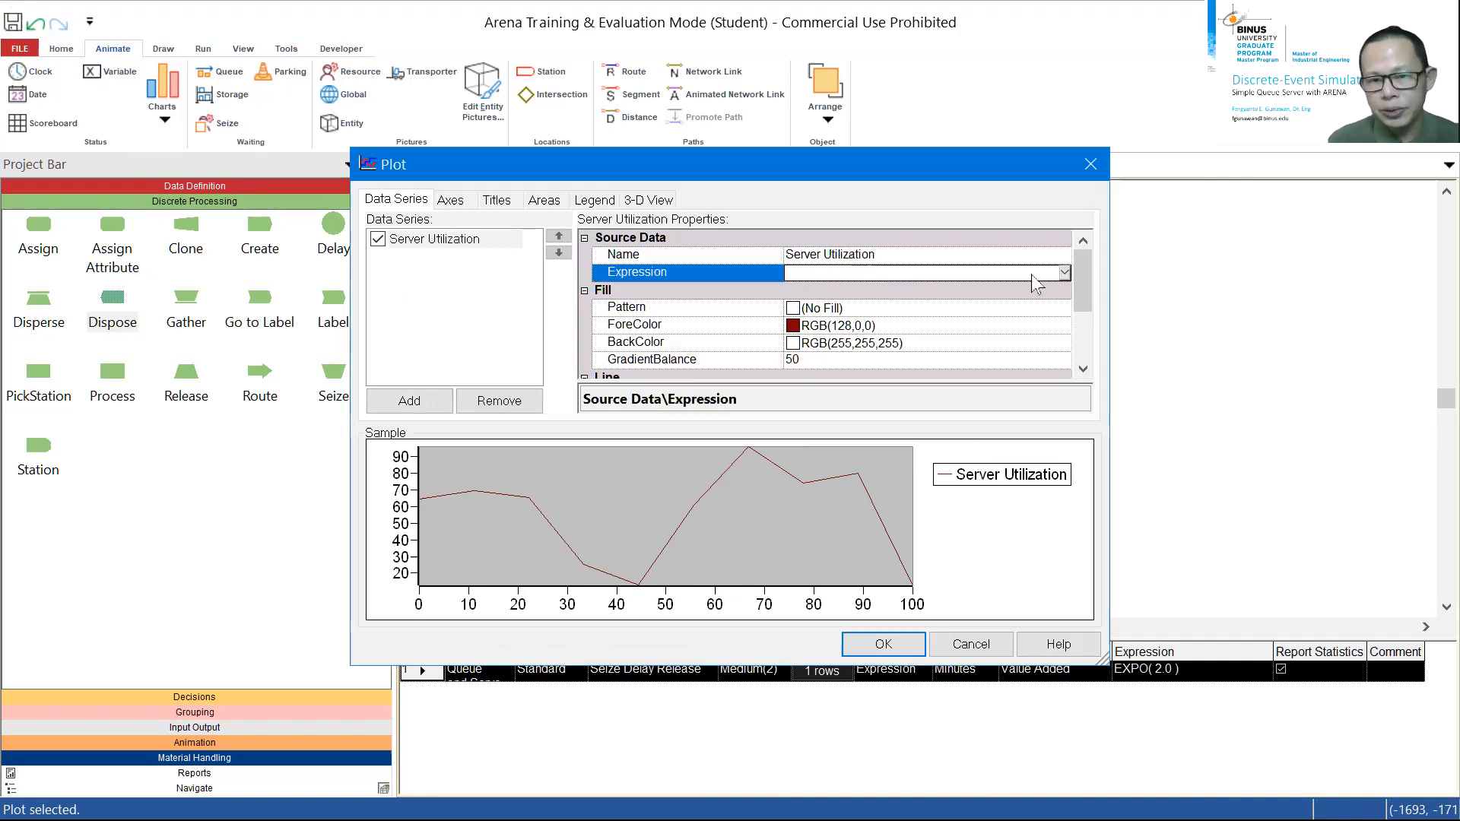
left_click(1064, 272)
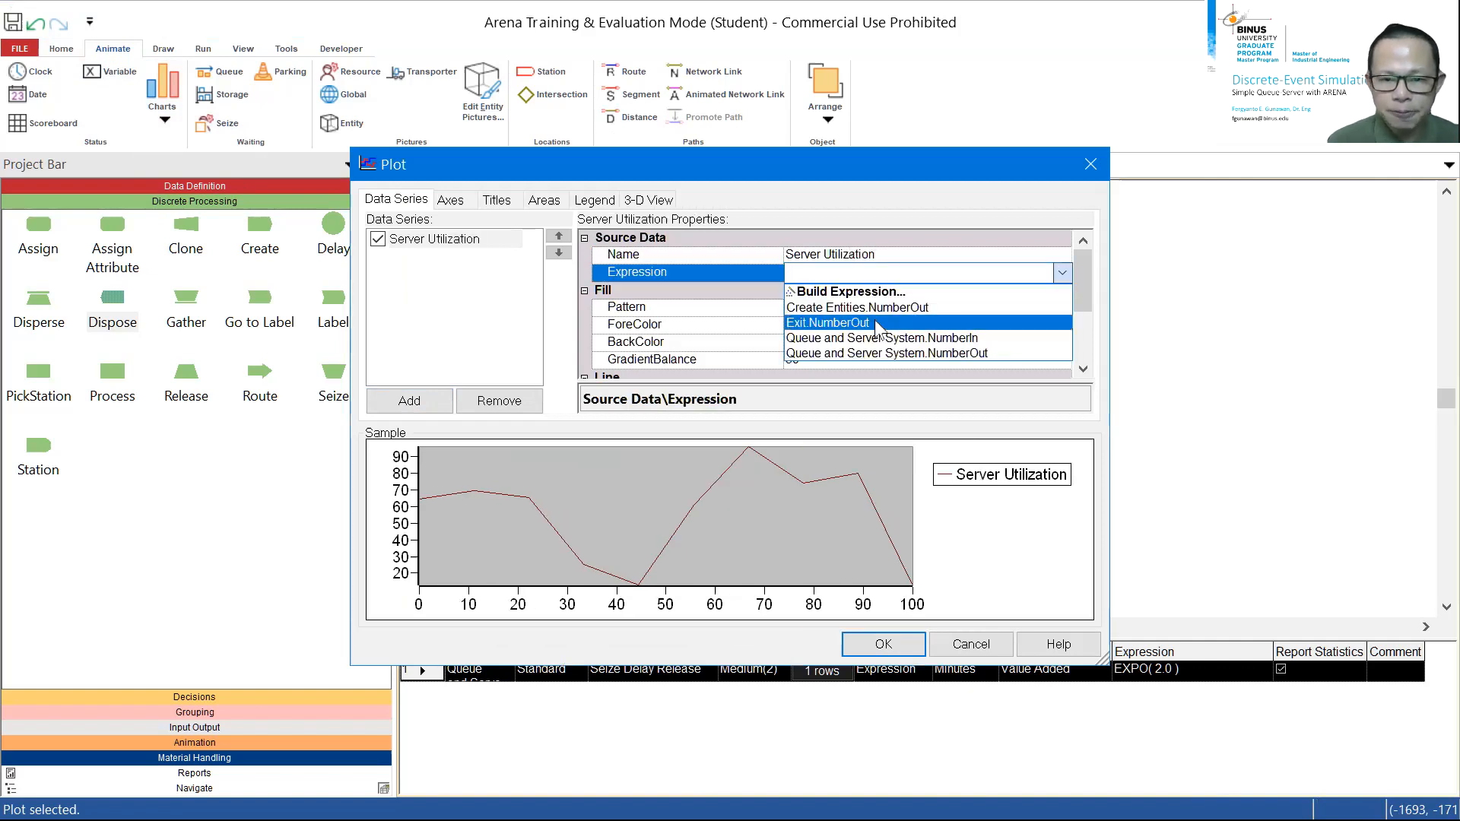
left_click(850, 291)
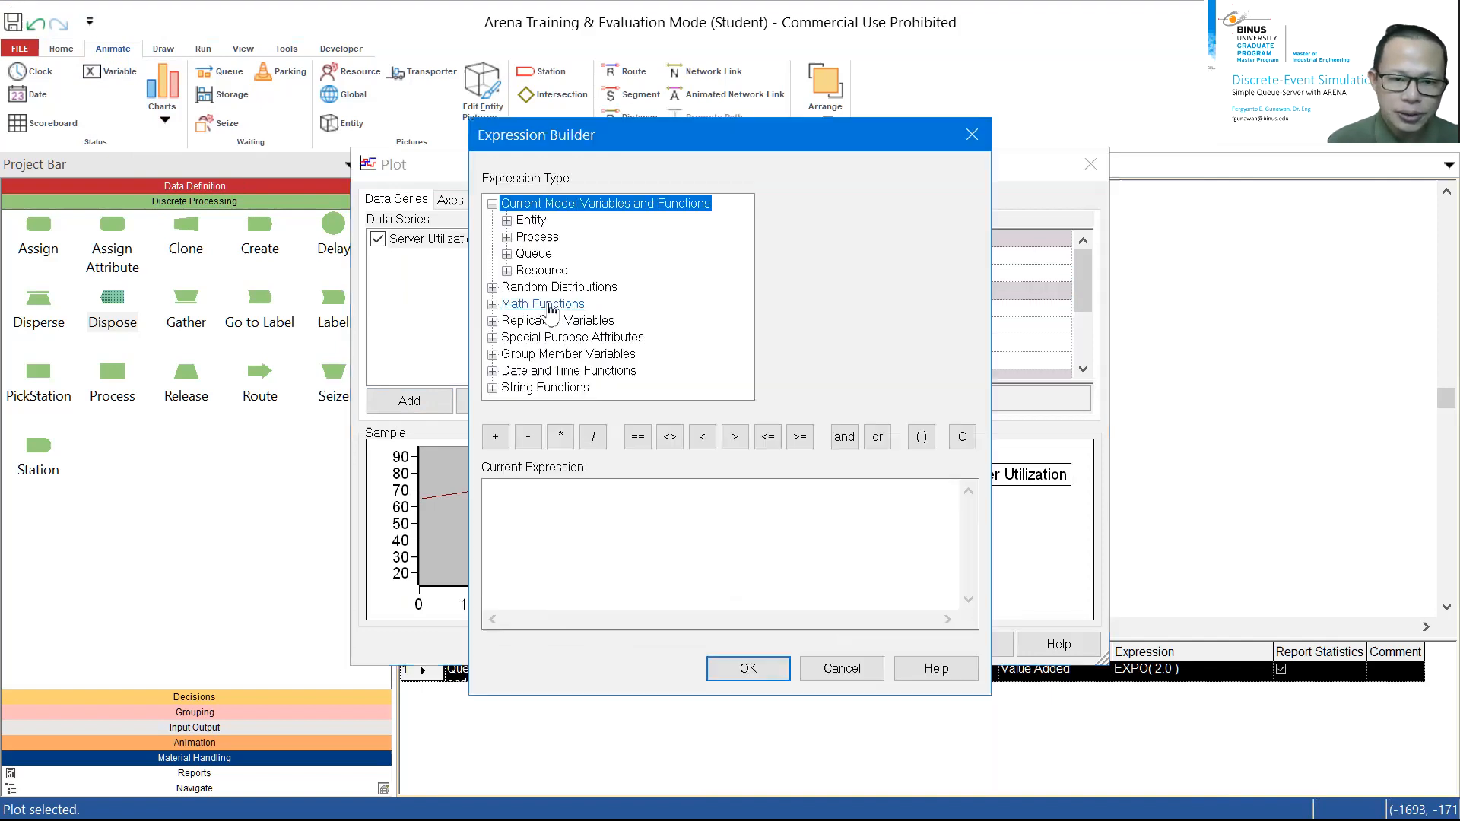
double_click(536, 270)
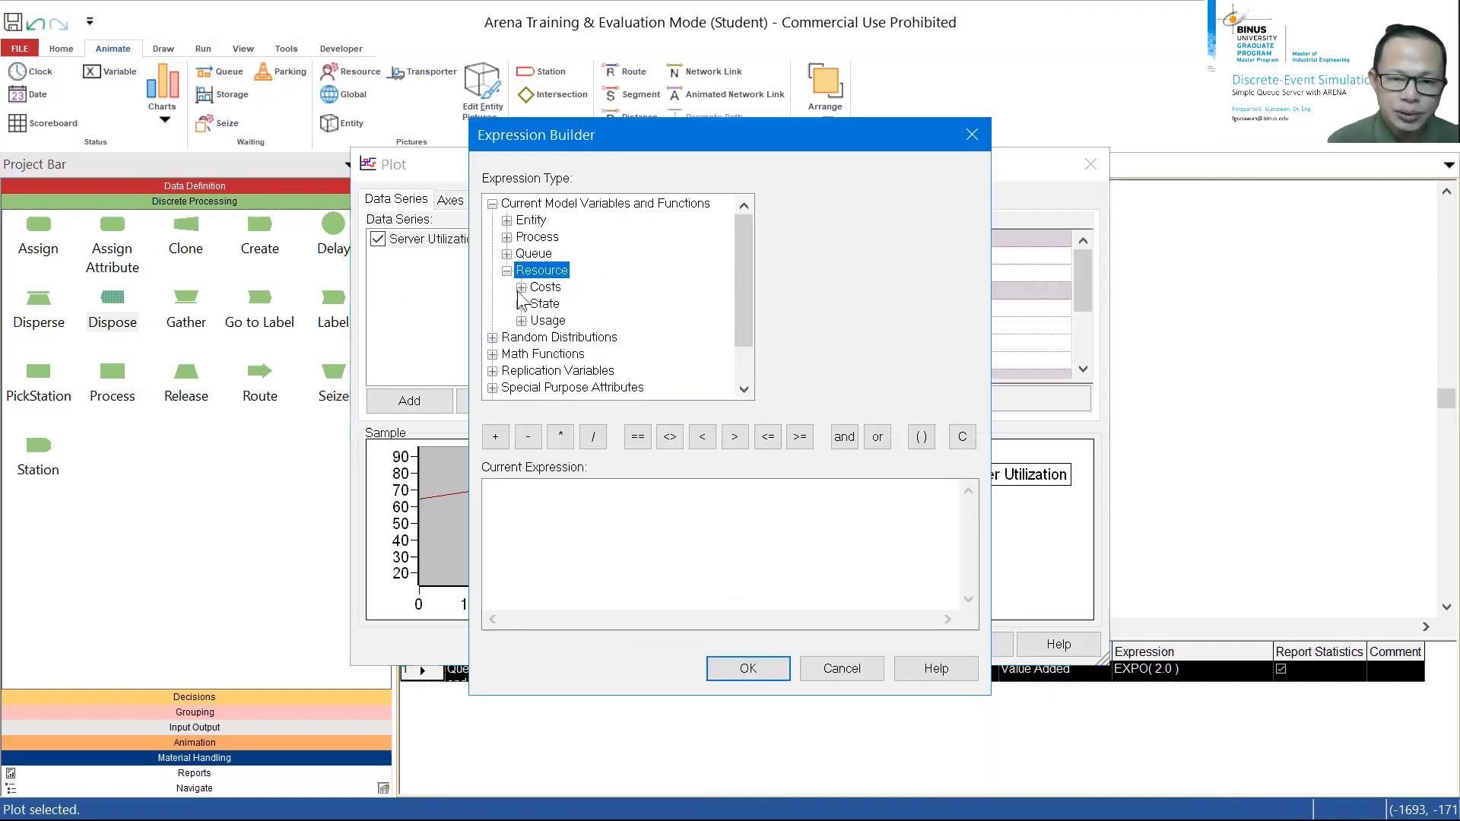
double_click(547, 320)
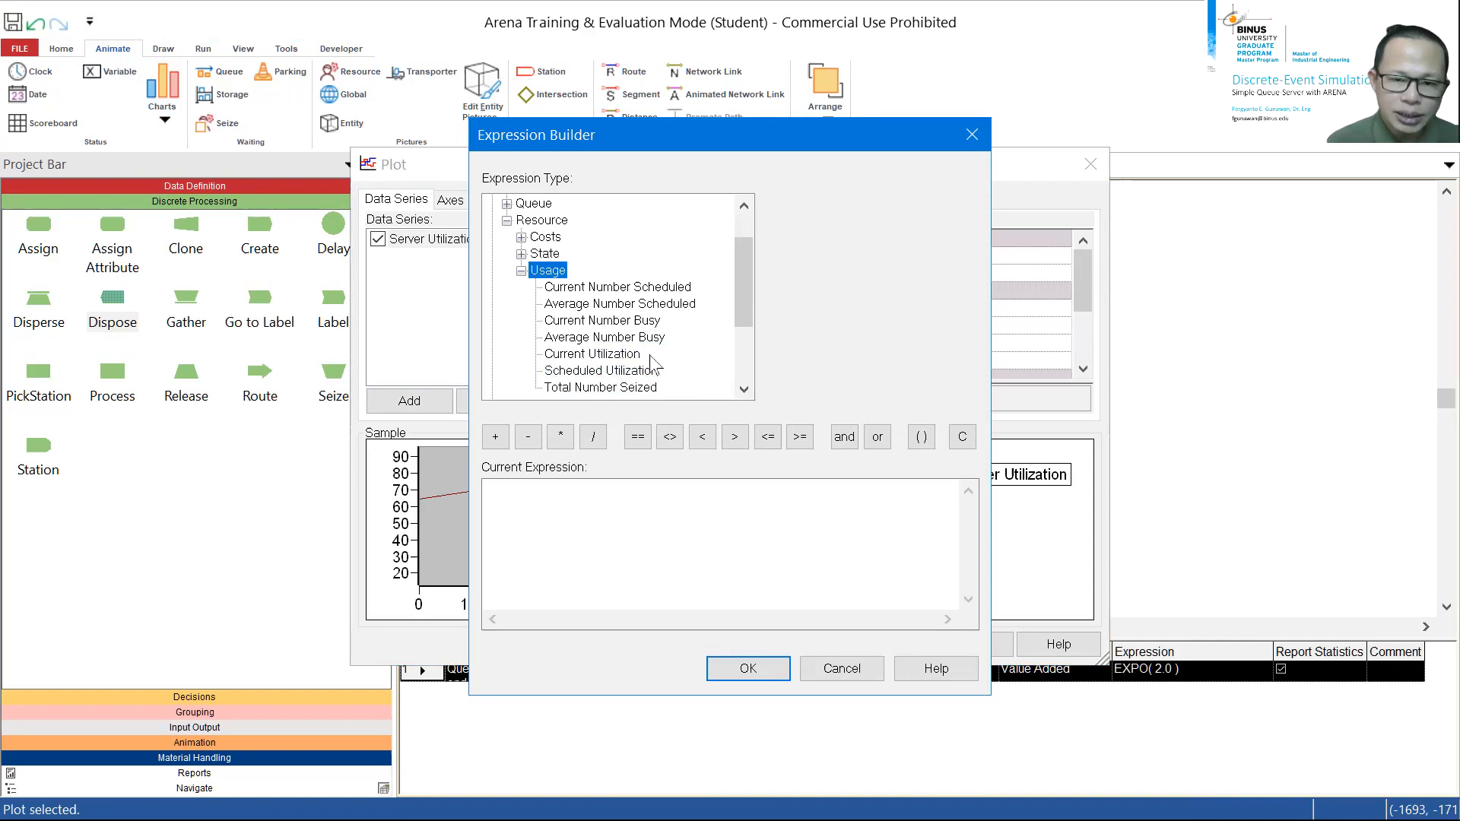
left_click(612, 370)
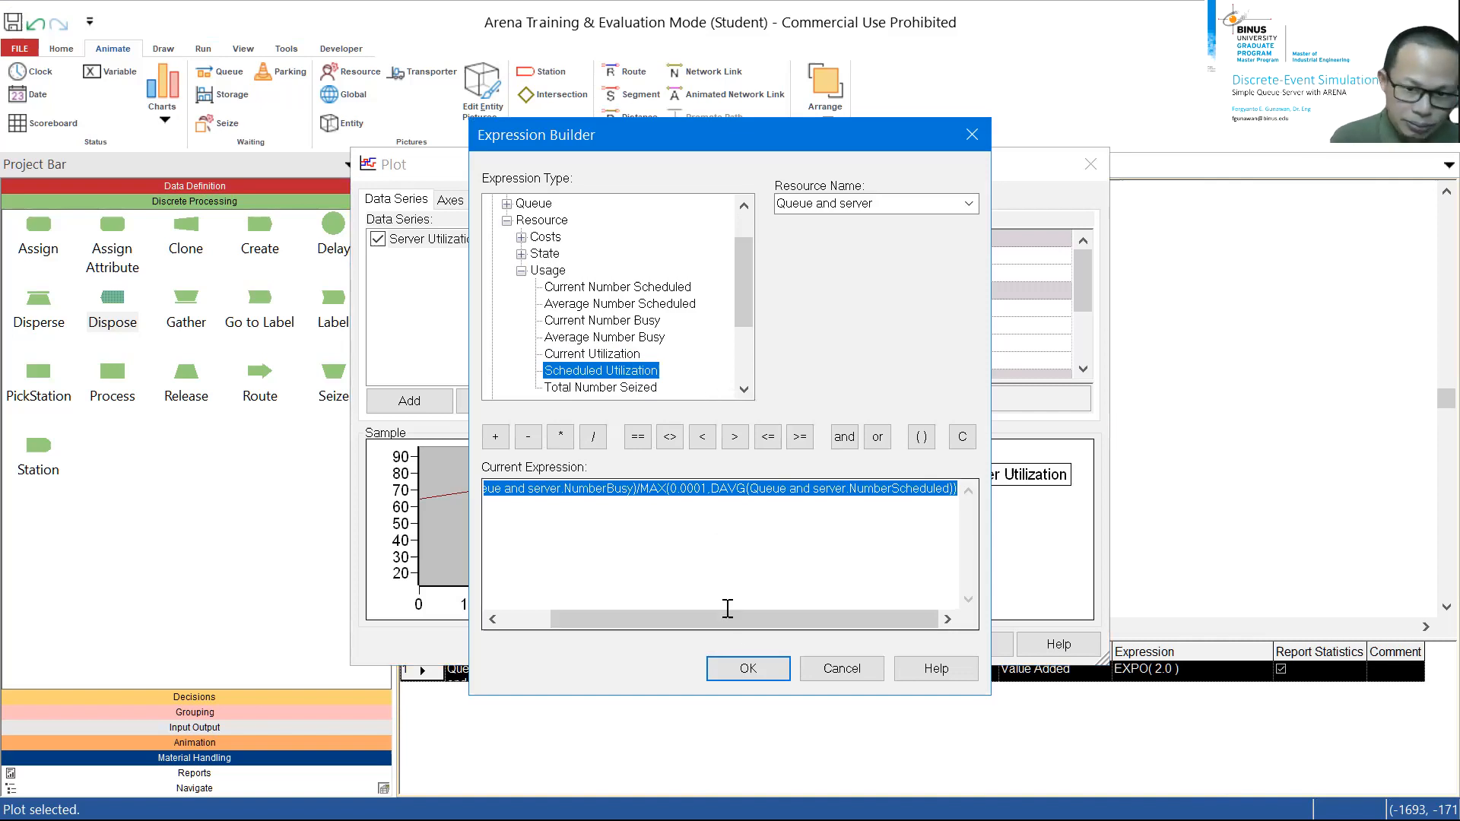
left_click(732, 683)
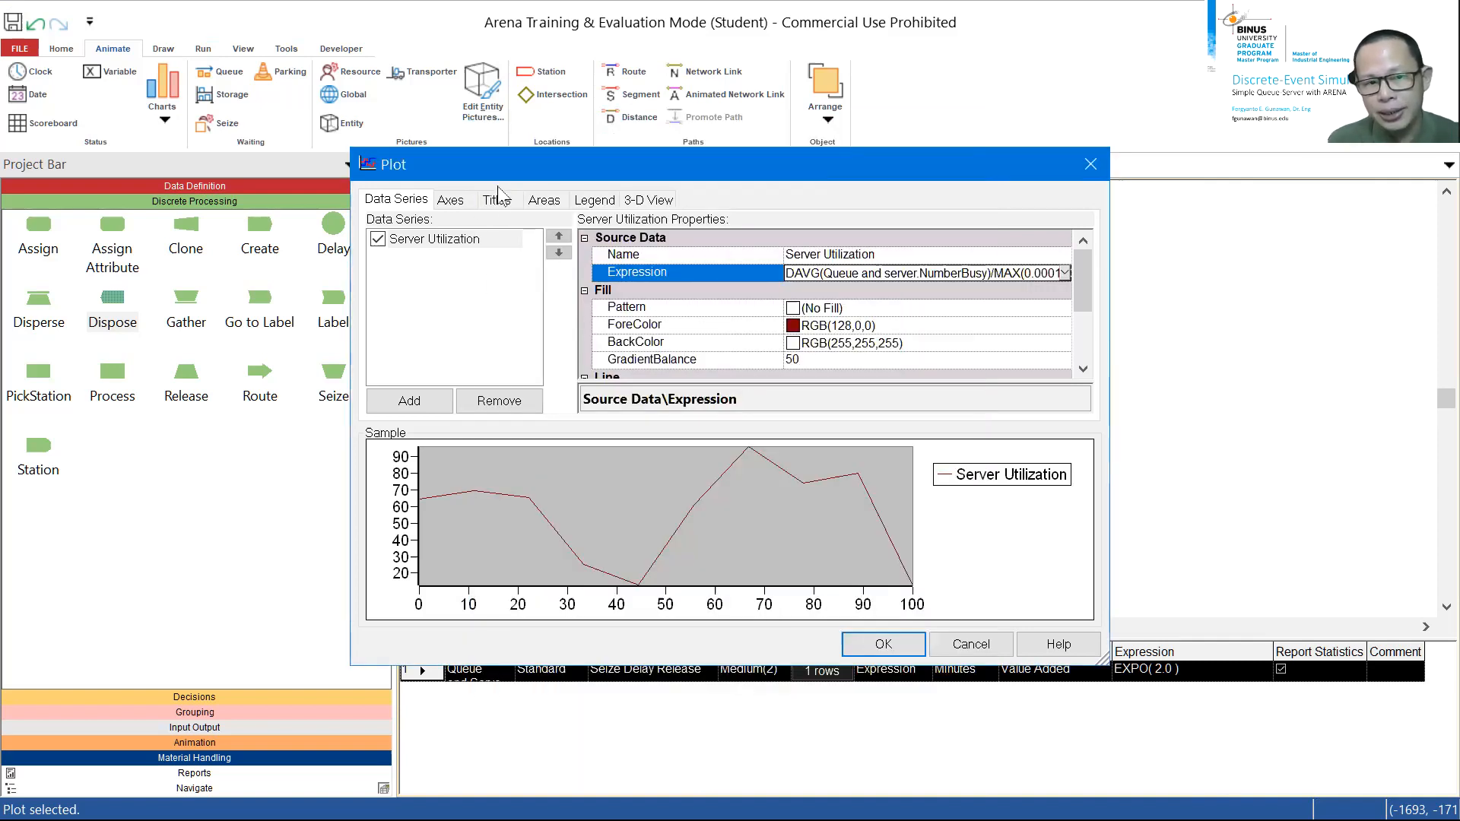
Set the new plot's Left Value (Y) axis maximum to 1.0 and major increment to 0.1.
left_click(461, 201)
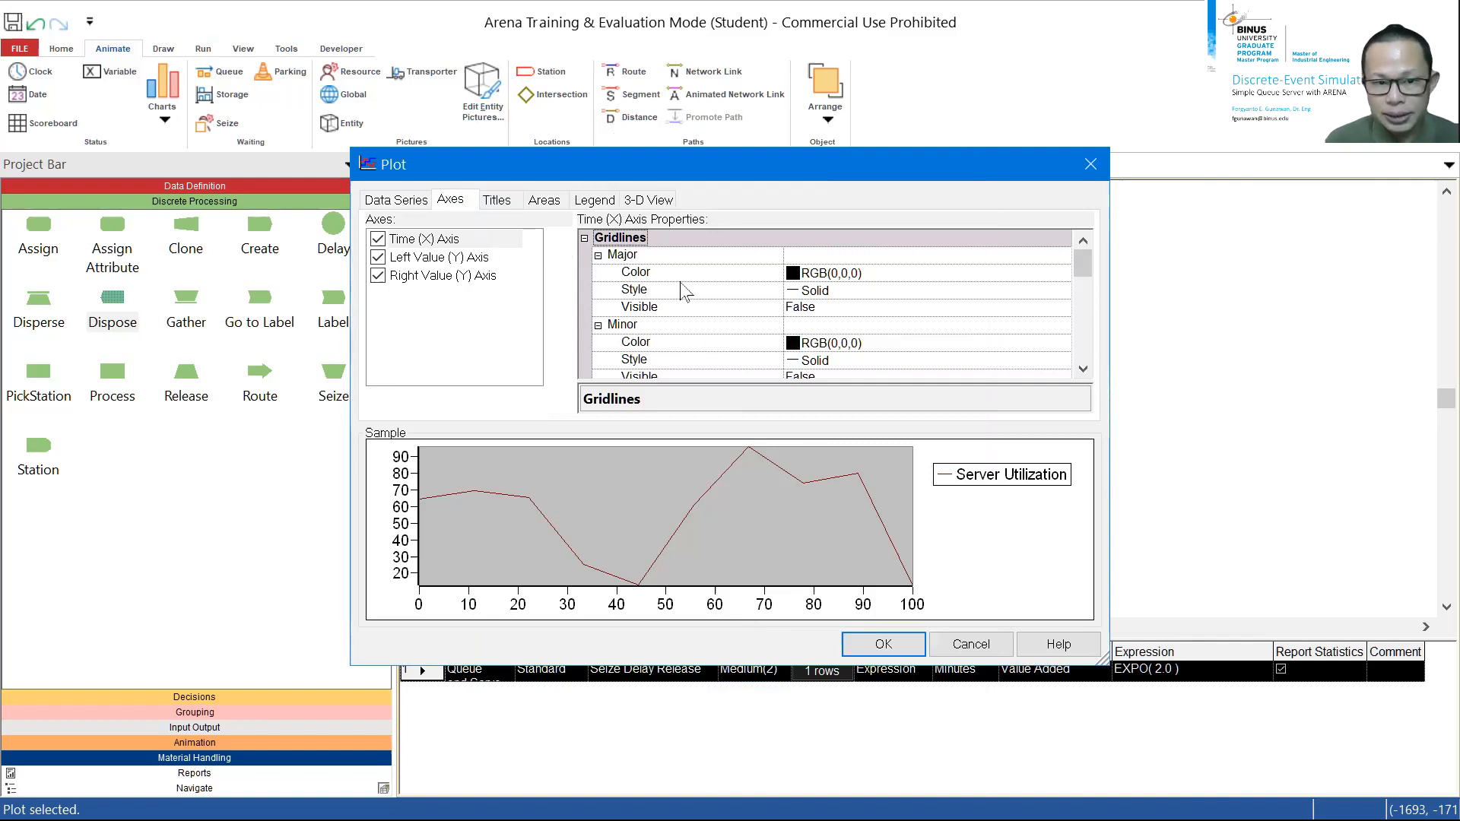
left_click(462, 259)
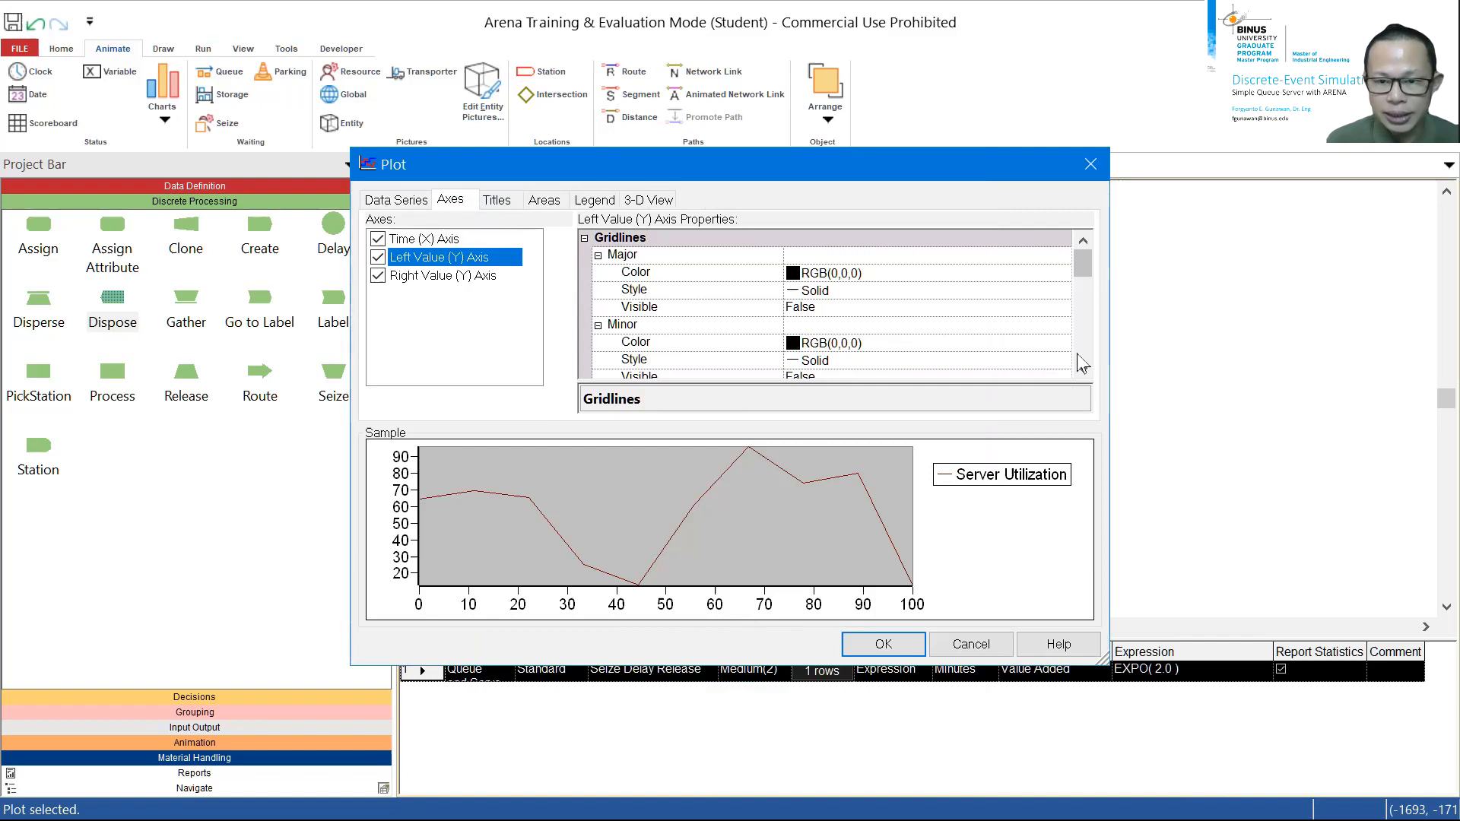
scroll(1085, 365, "down", 3)
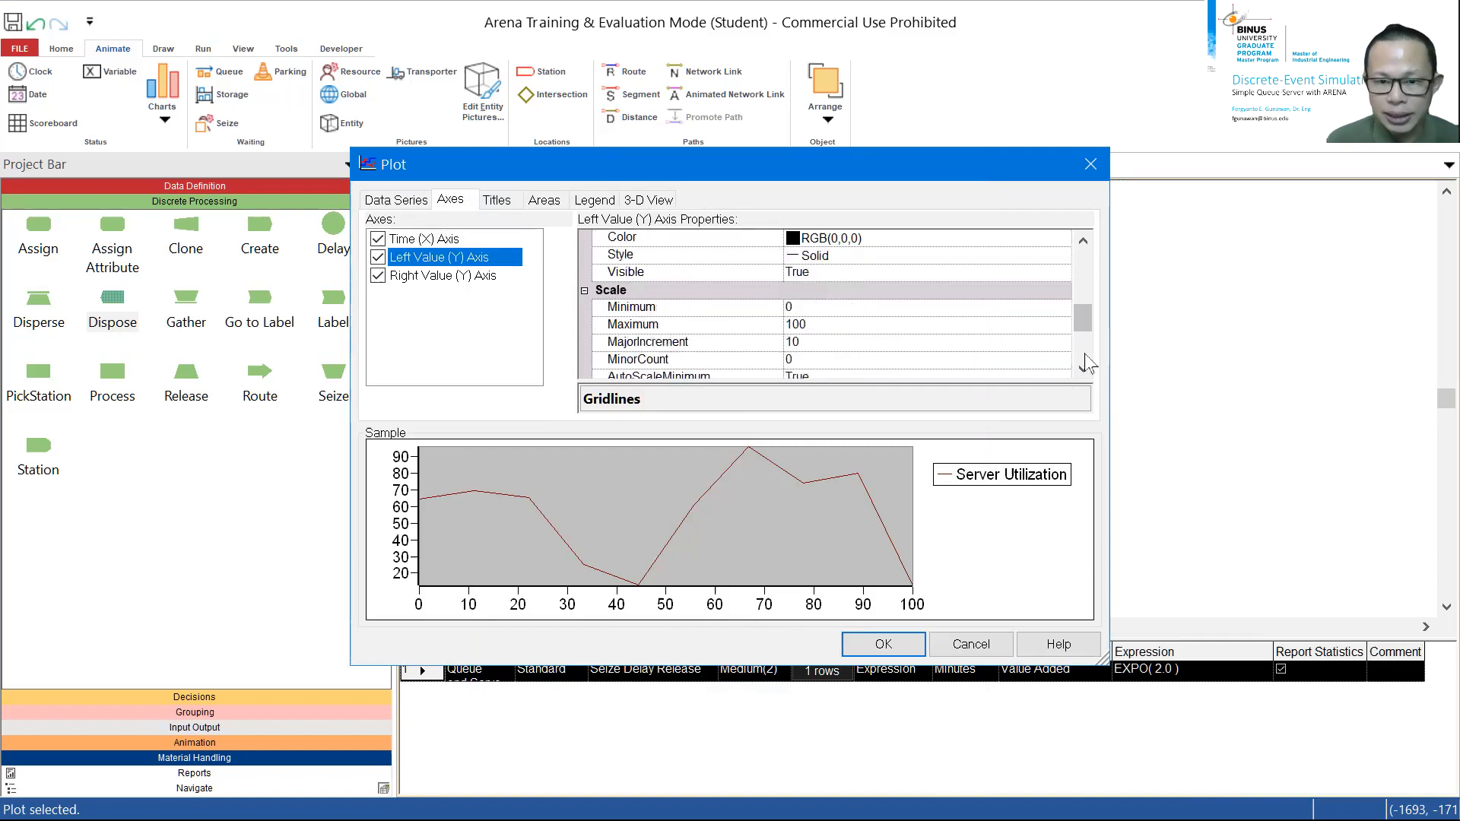
left_click(848, 326)
type("1.0")
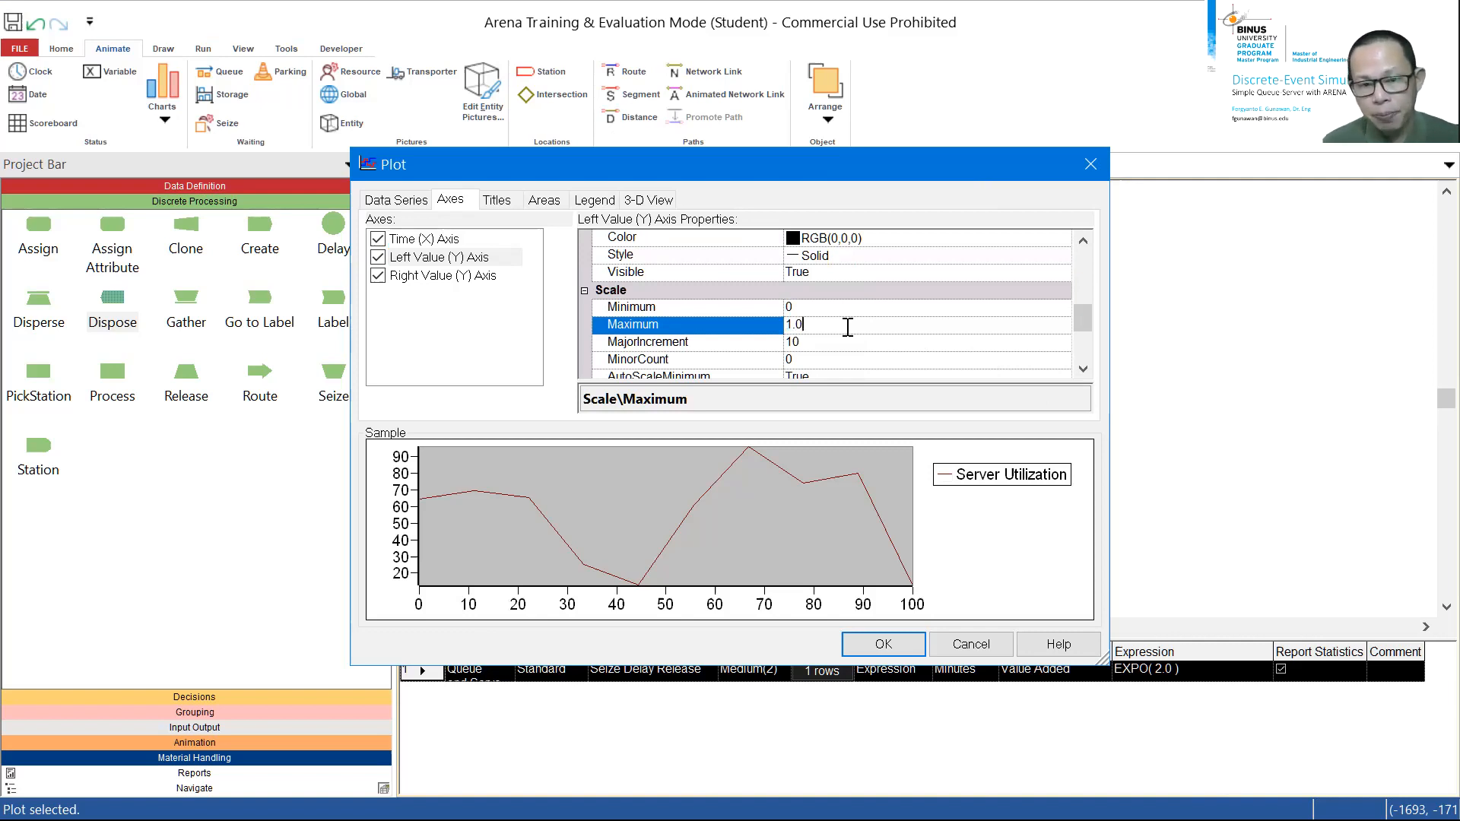
left_click(828, 346)
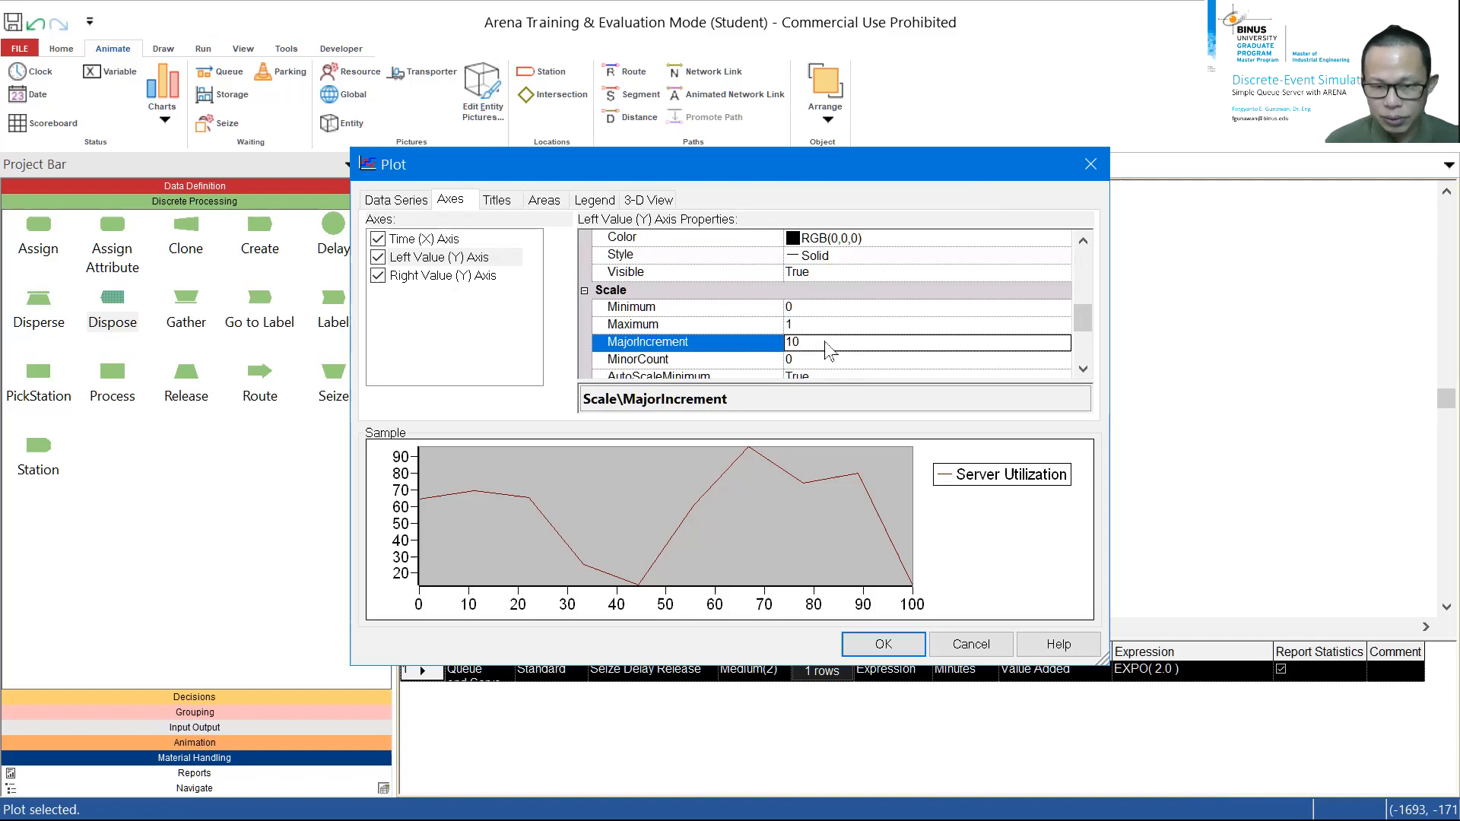
double_click(827, 344)
type("0.1")
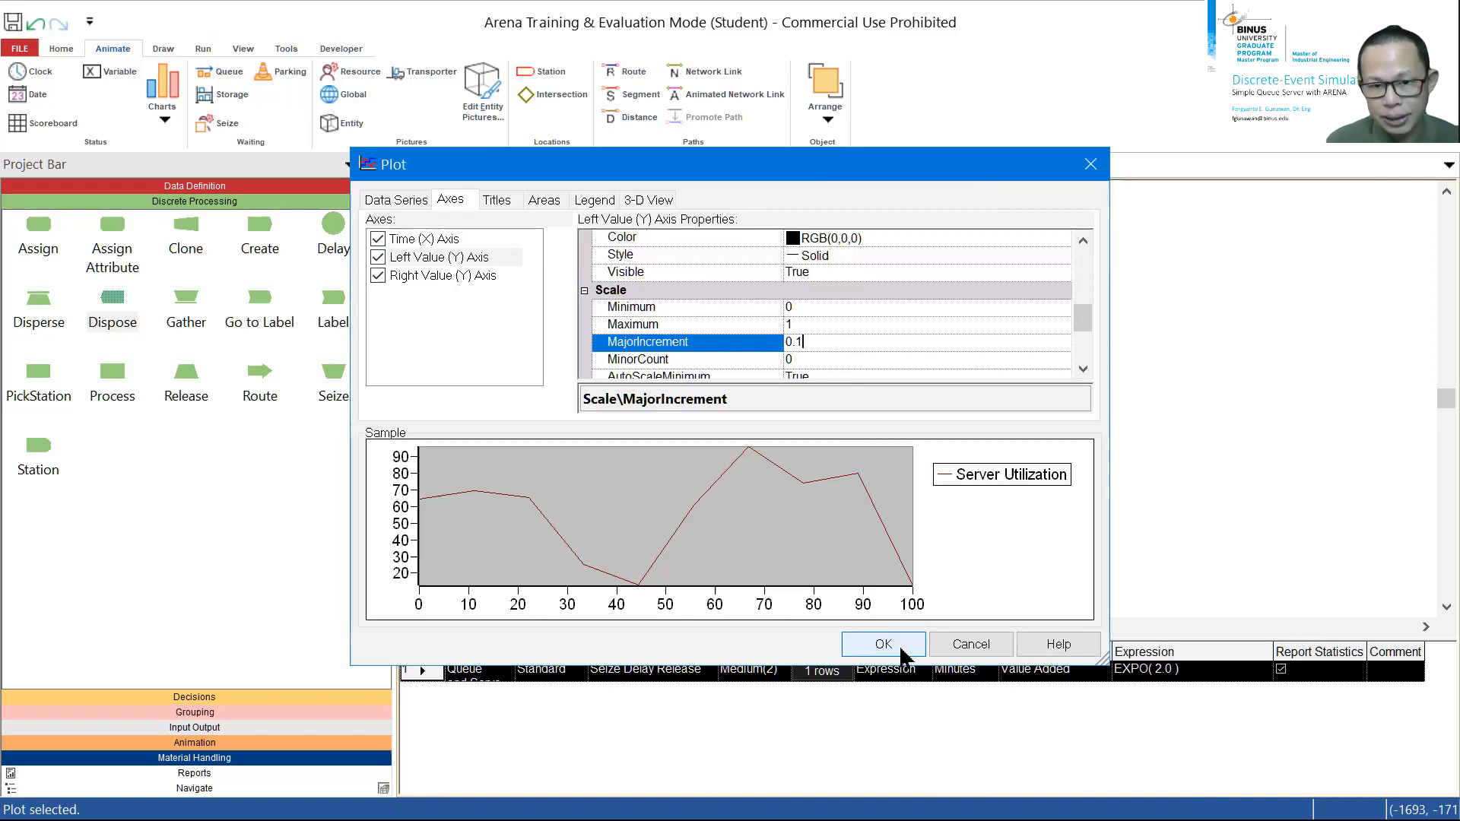
left_click(843, 328)
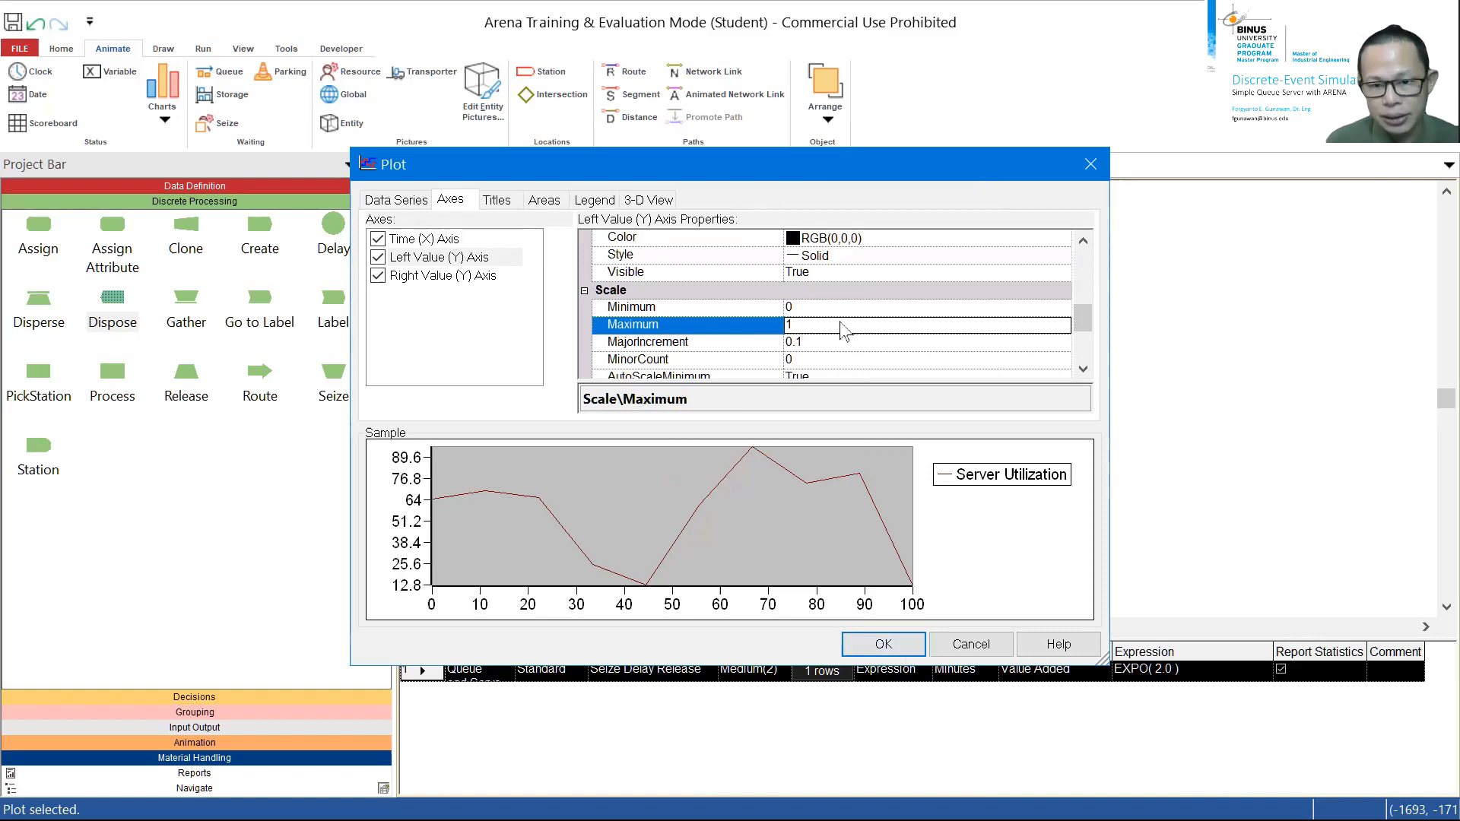
Check the Time (X) axis scale and place the Server Utilization plot to the right of the queue length and WIP plot.
left_click(455, 241)
left_click(1083, 351)
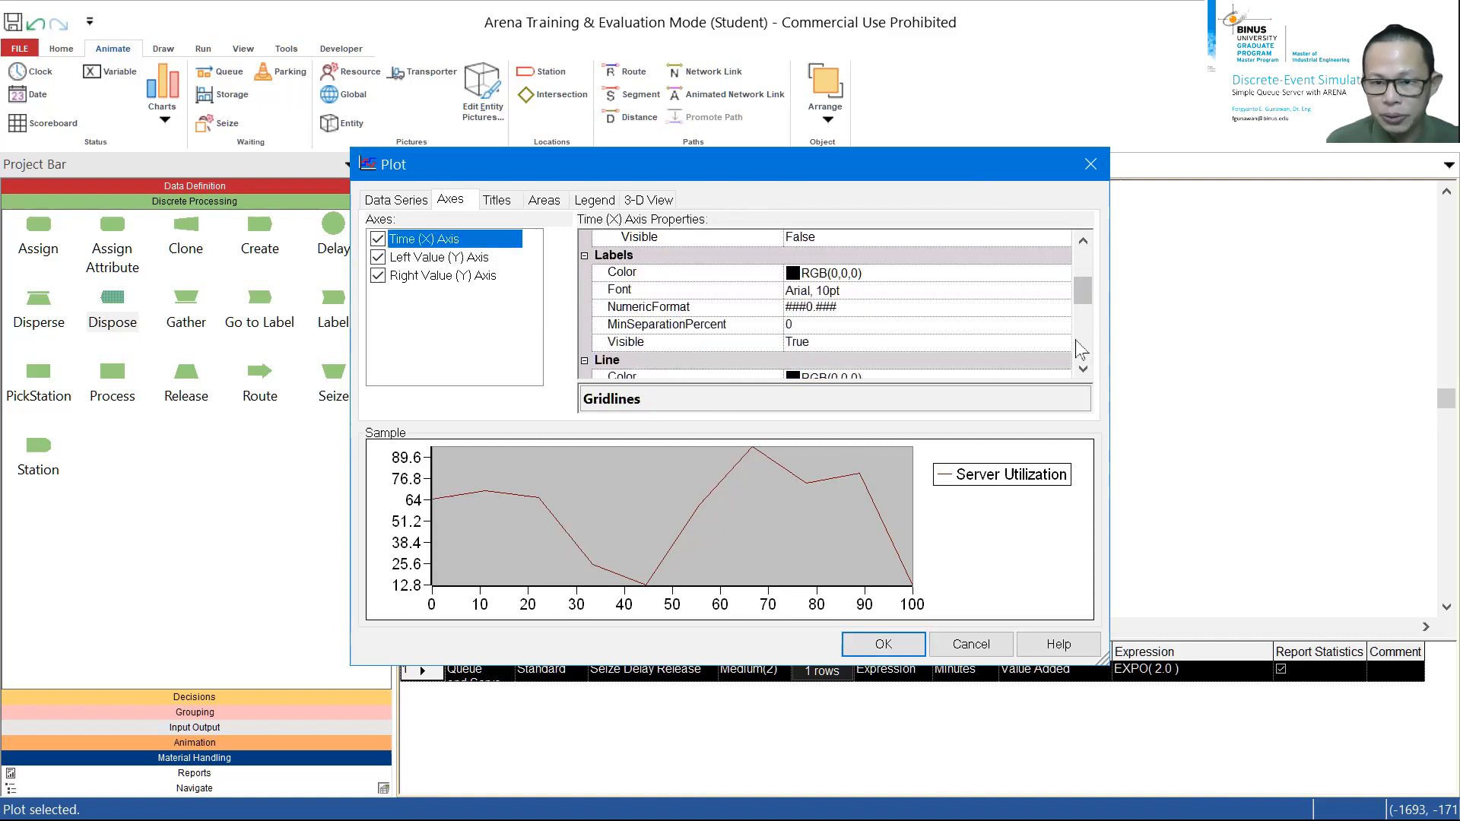
left_click(1083, 351)
left_click(1083, 351)
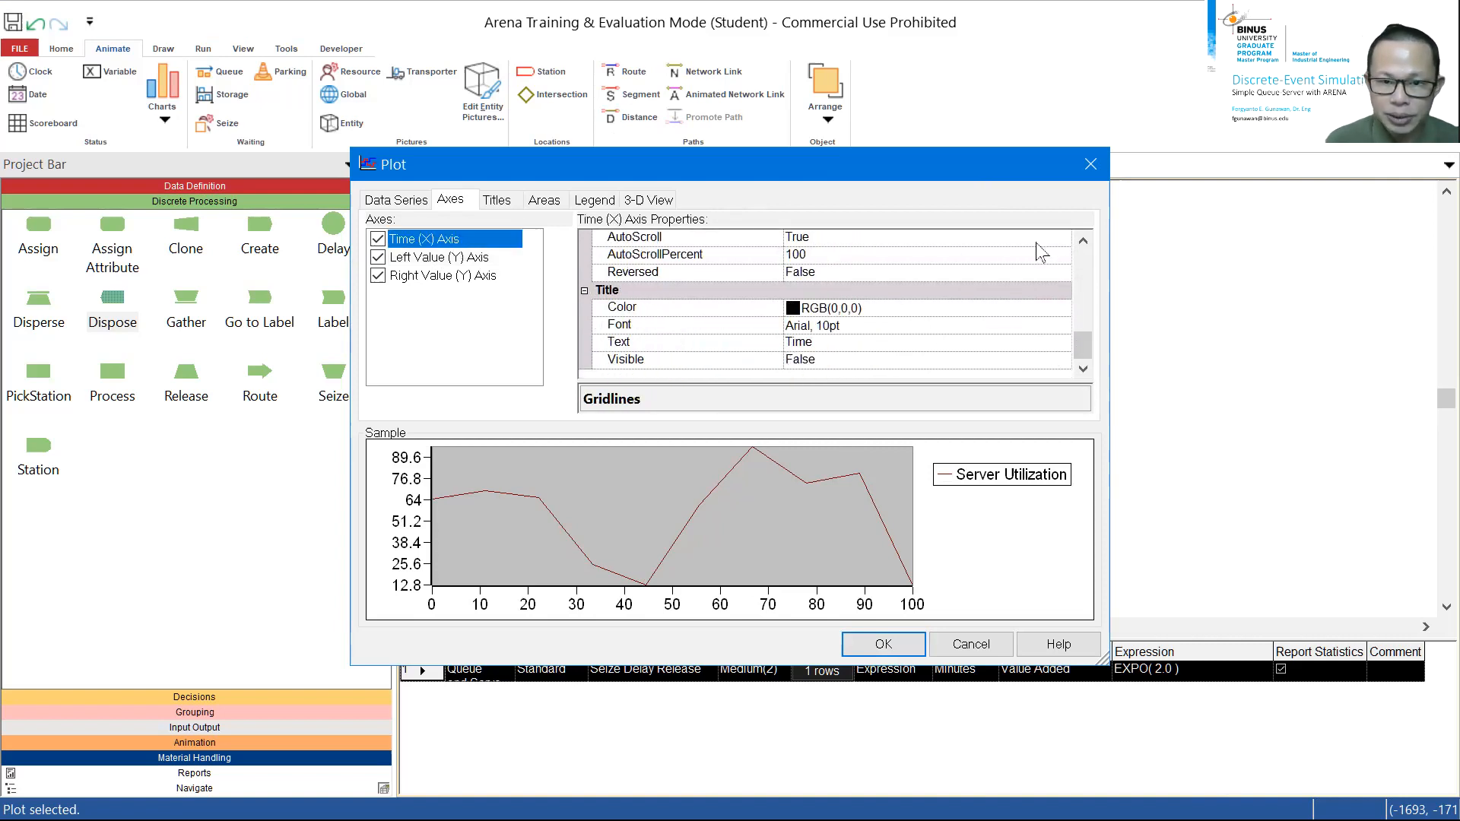
left_click(1083, 240)
left_click(1083, 240)
left_click(1082, 241)
left_click(1082, 240)
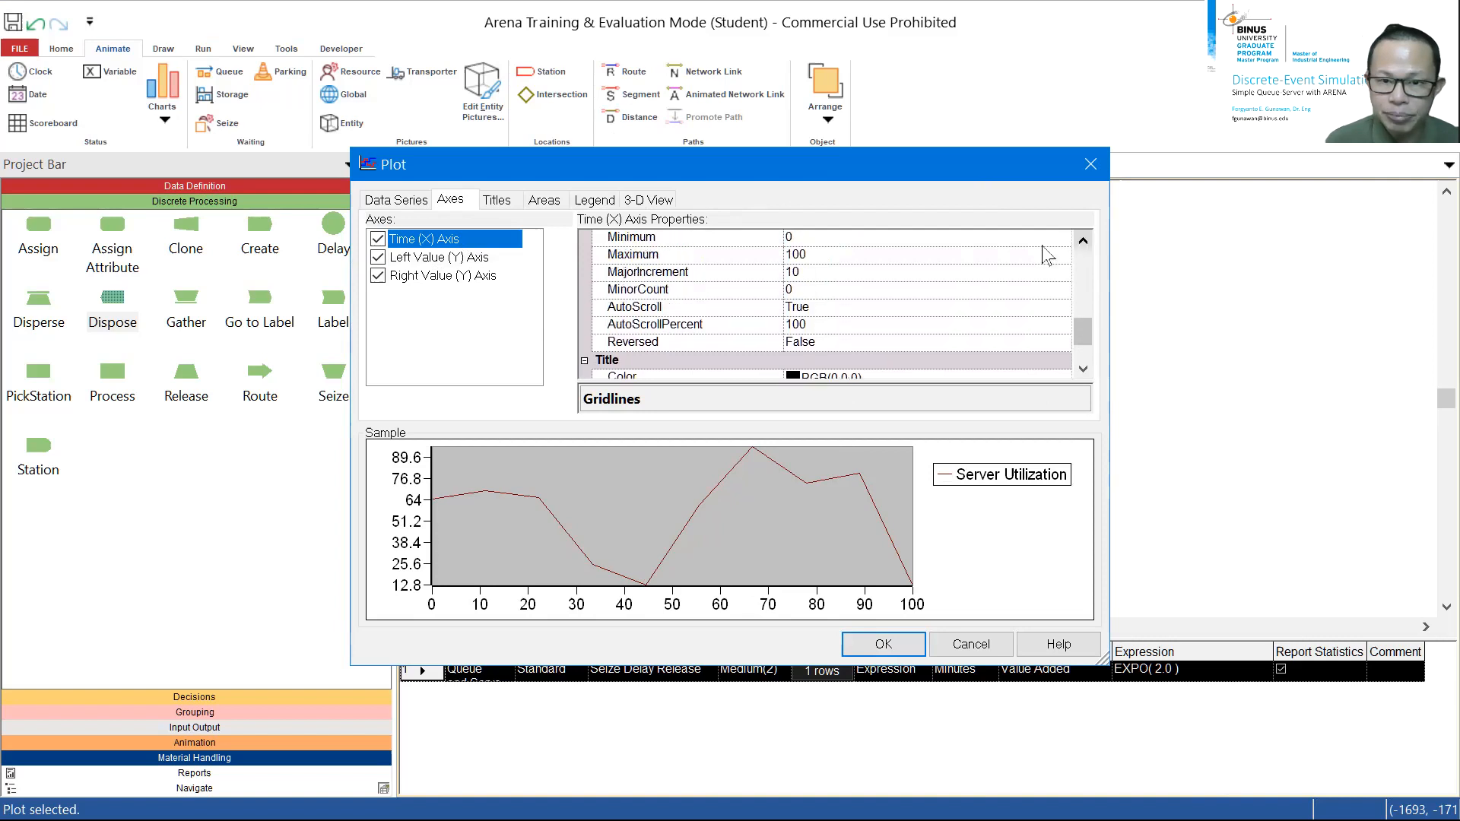
left_click(882, 645)
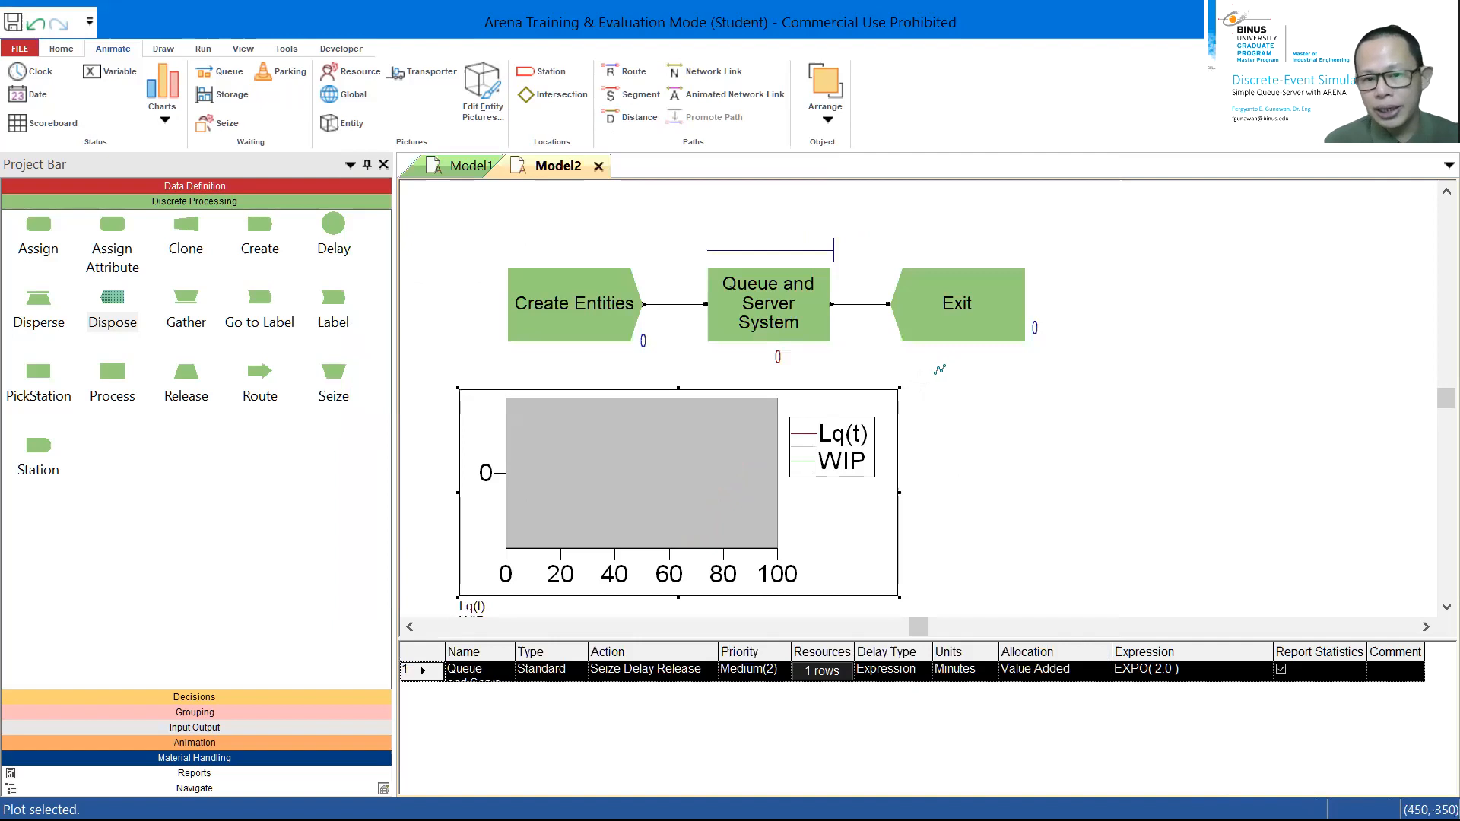
left_click_drag(918, 389, 1386, 608)
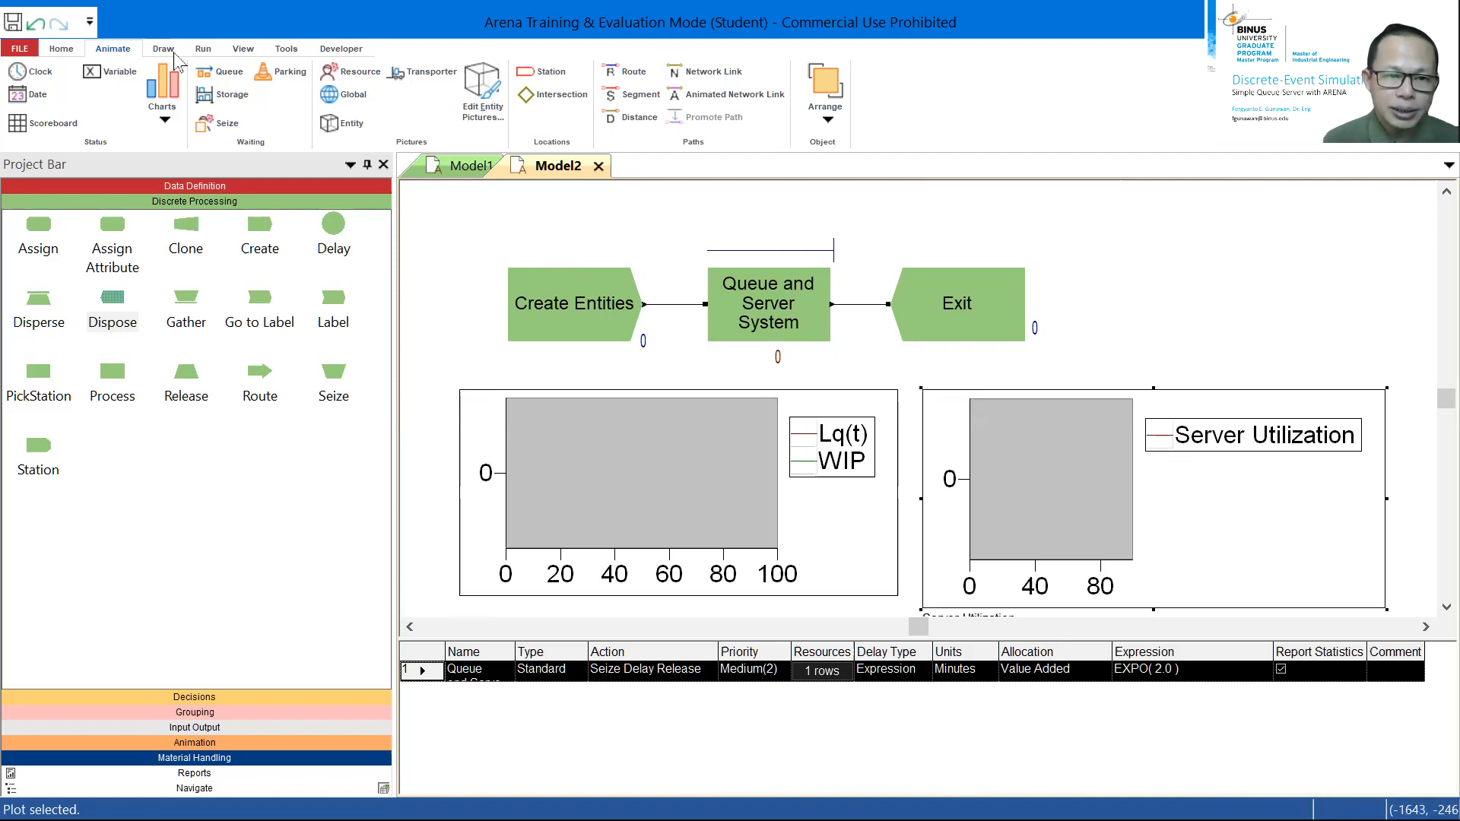
Run the model through the full 100 minutes, end the run, and repeat it.
left_click(201, 50)
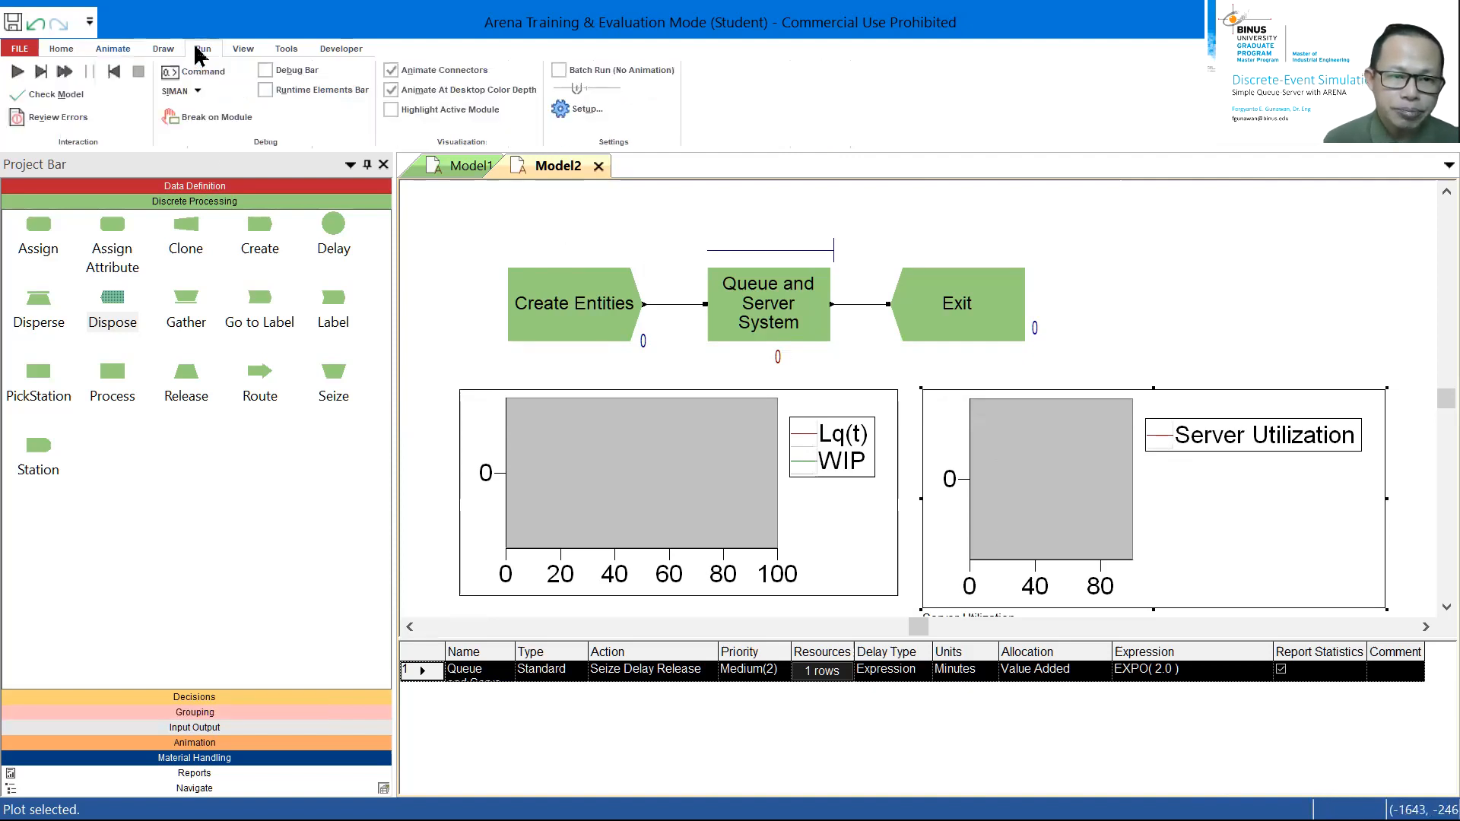
left_click(21, 75)
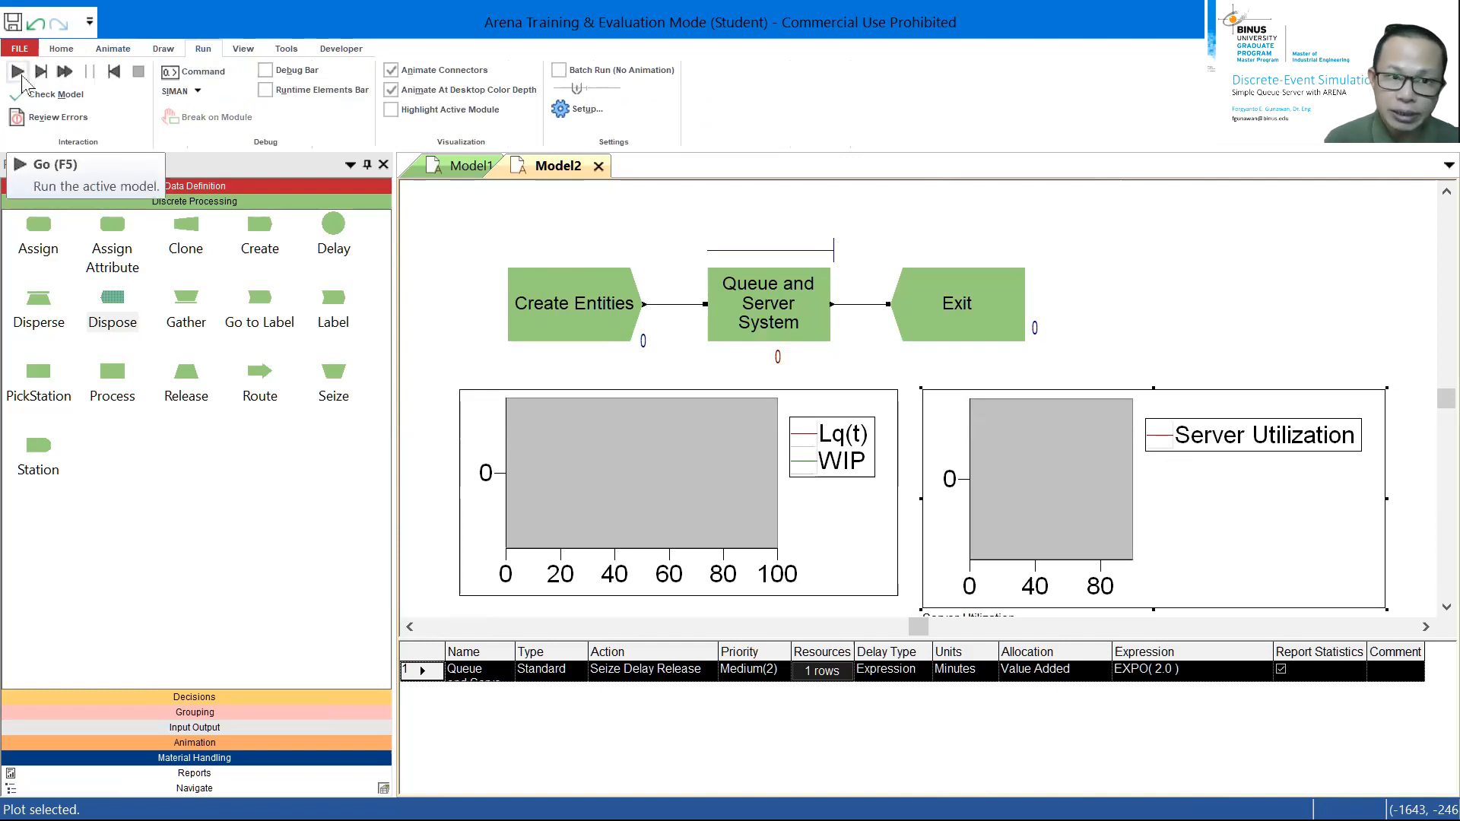
left_click(21, 76)
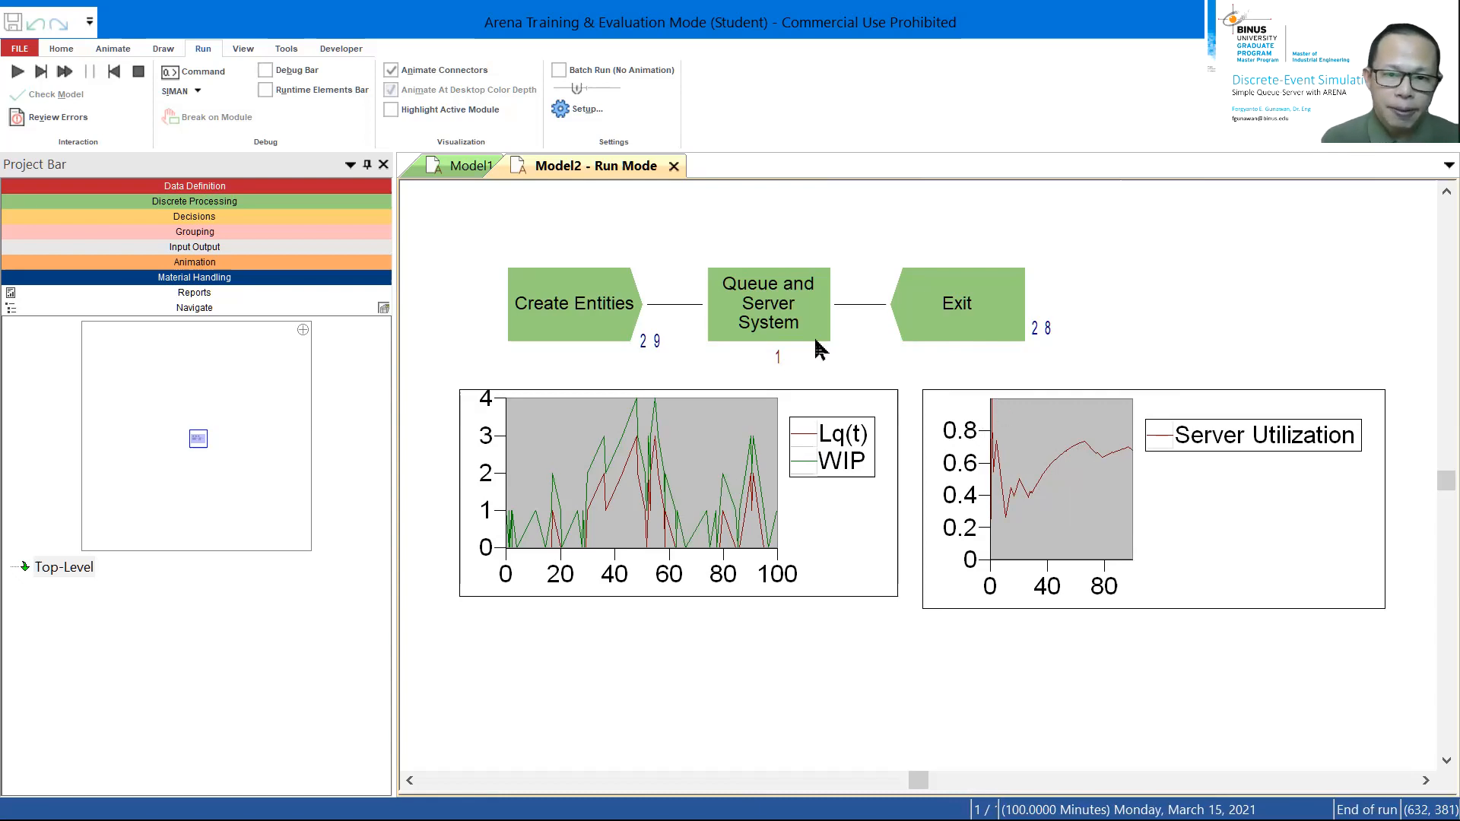
left_click(137, 73)
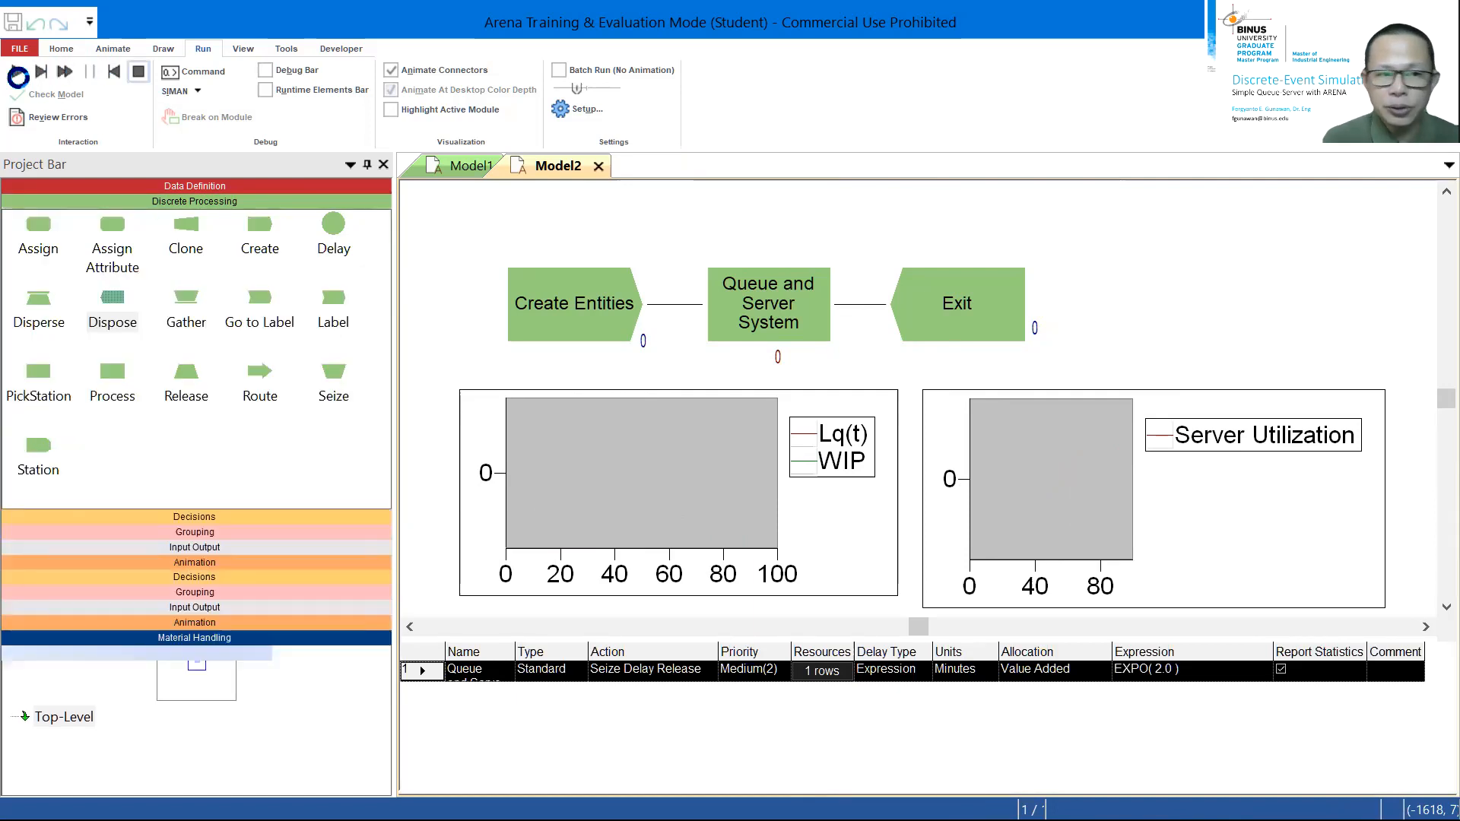
left_click(17, 70)
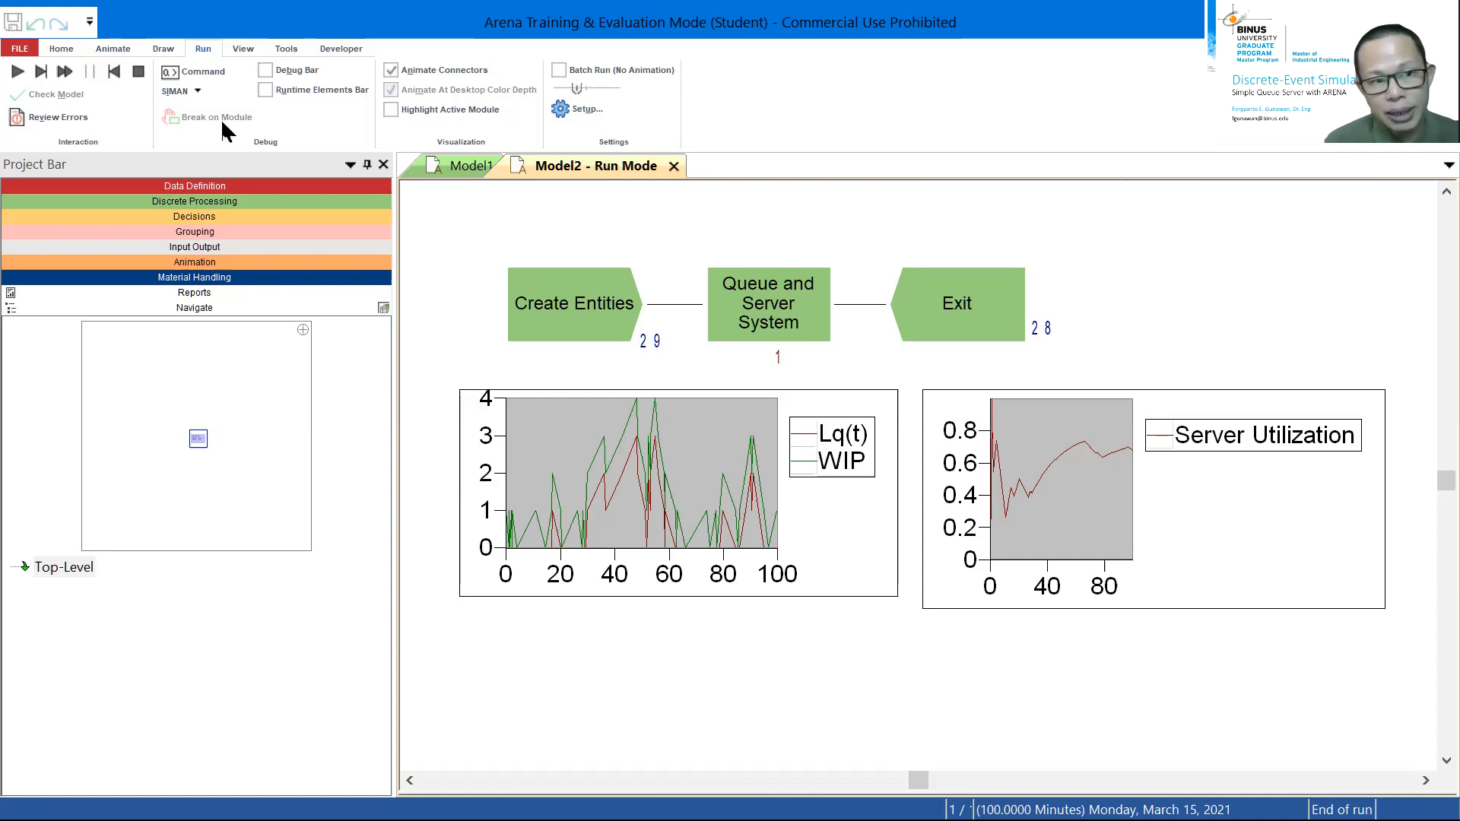
End the current run, set the number of replications to 30, and run the model through all replications.
left_click(138, 72)
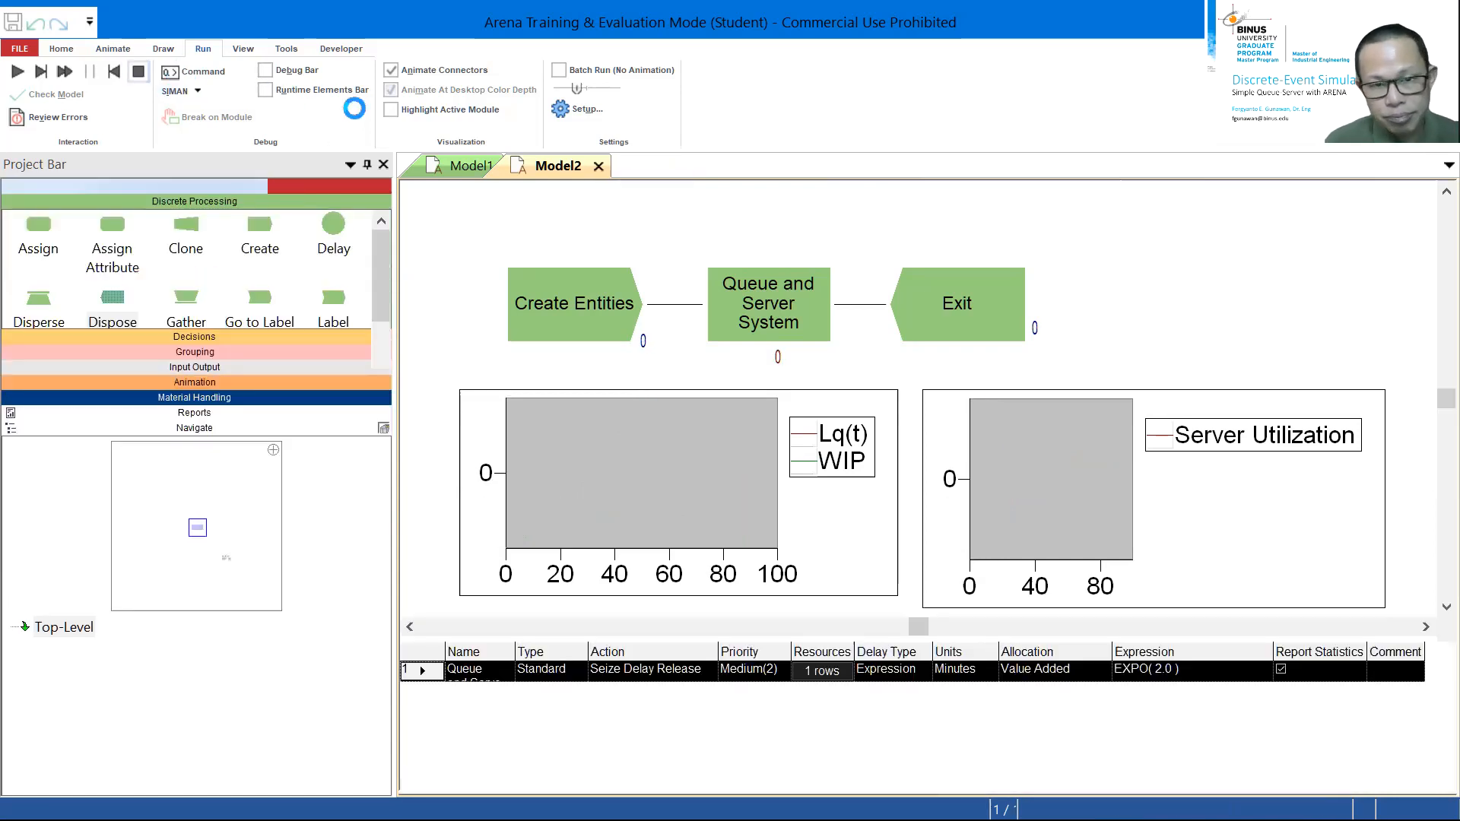
left_click(581, 110)
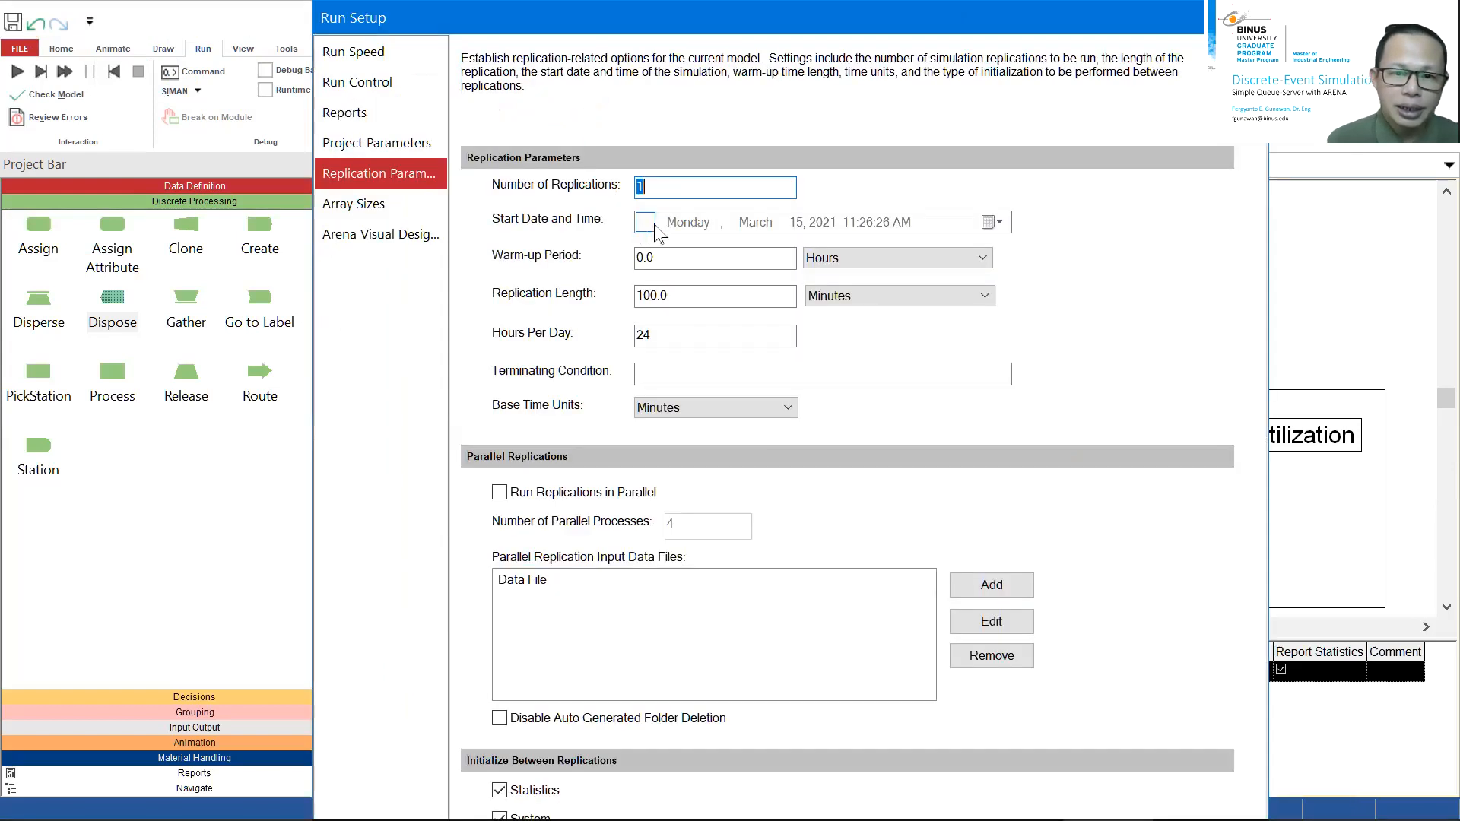
key("BackSpace")
type("30")
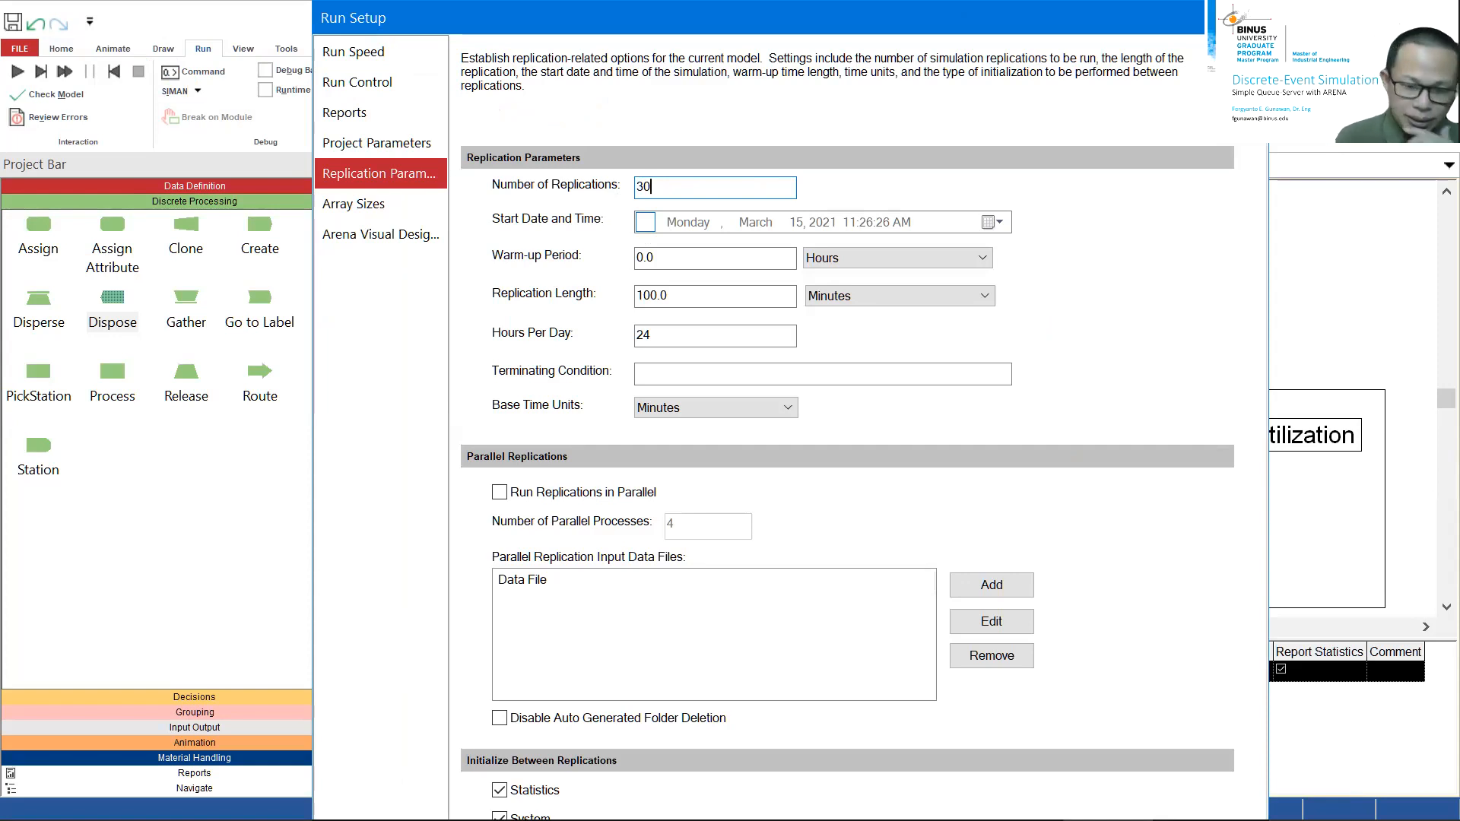
key("Return")
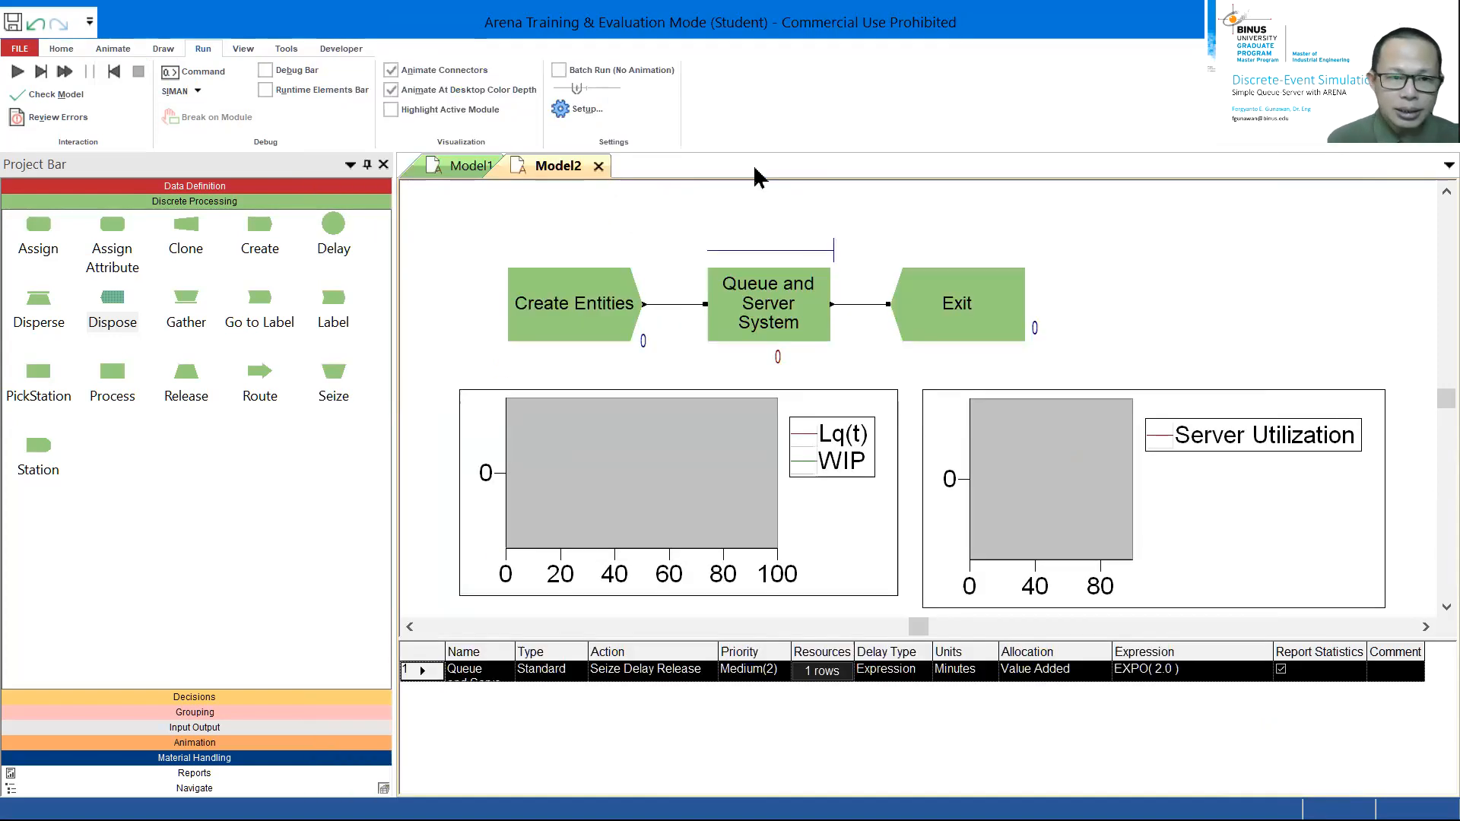
left_click(19, 71)
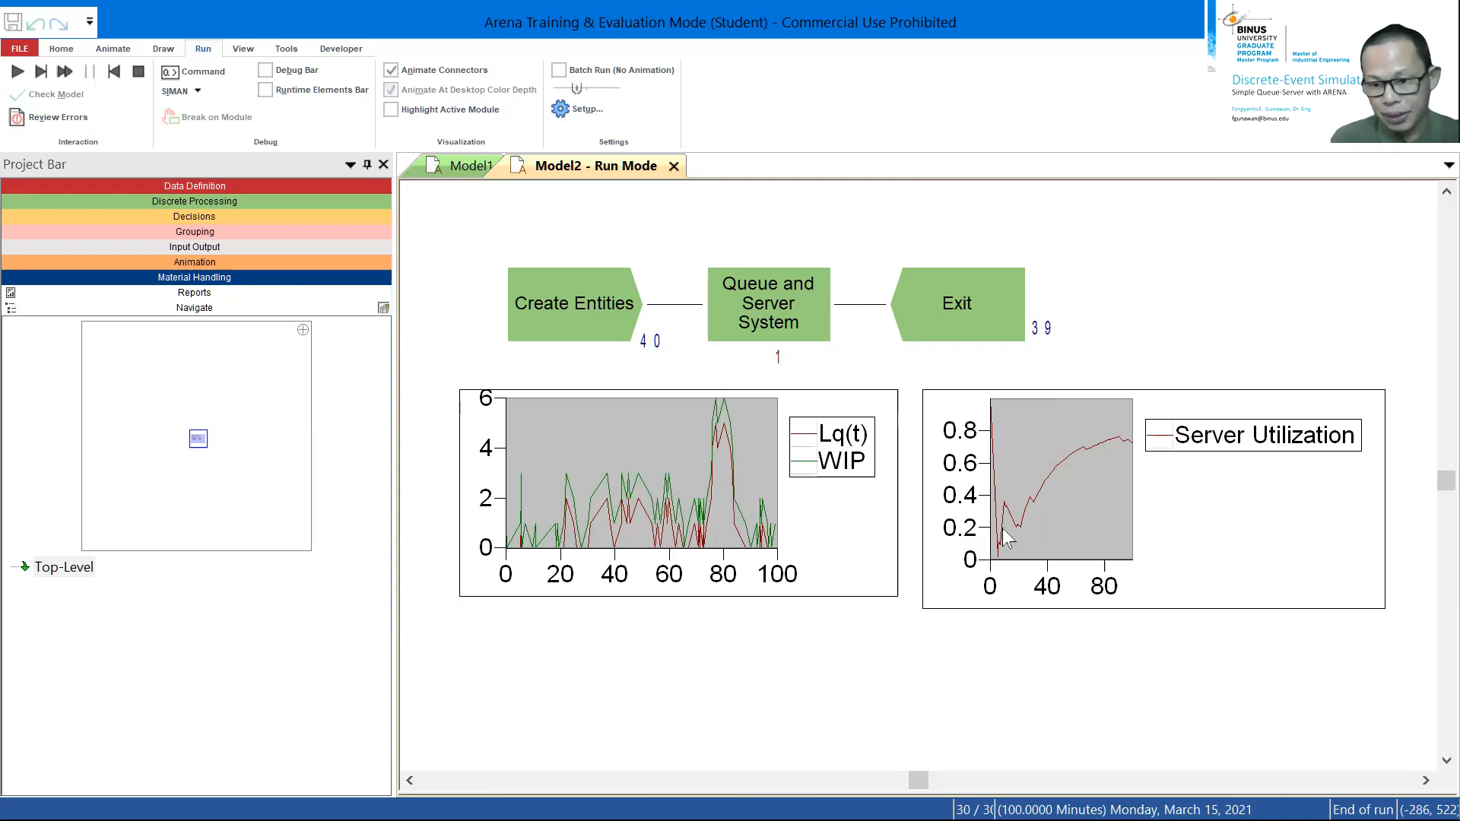
Open the Category Overview report for the completed replications.
left_click(194, 292)
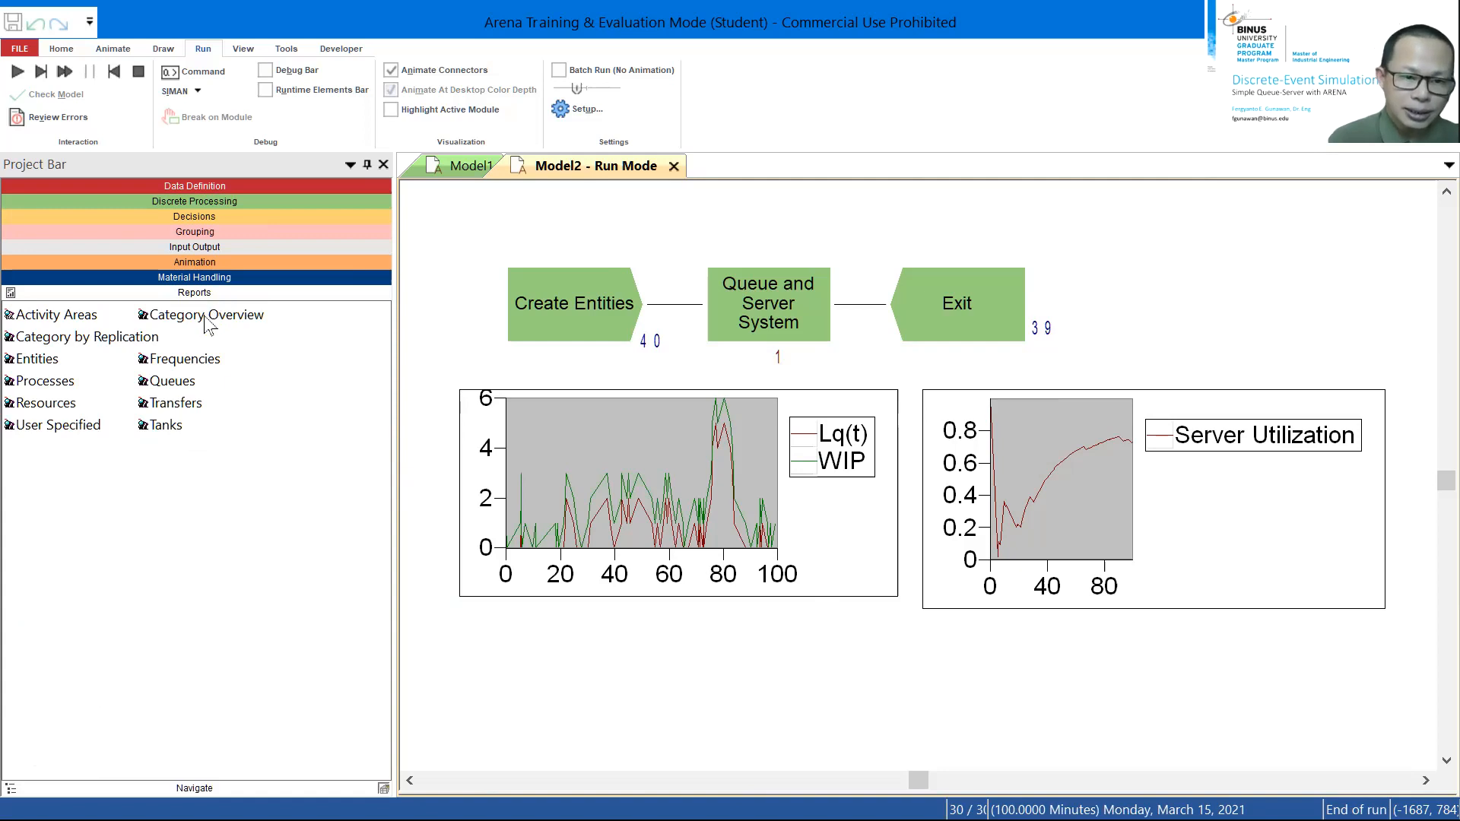
left_click(200, 315)
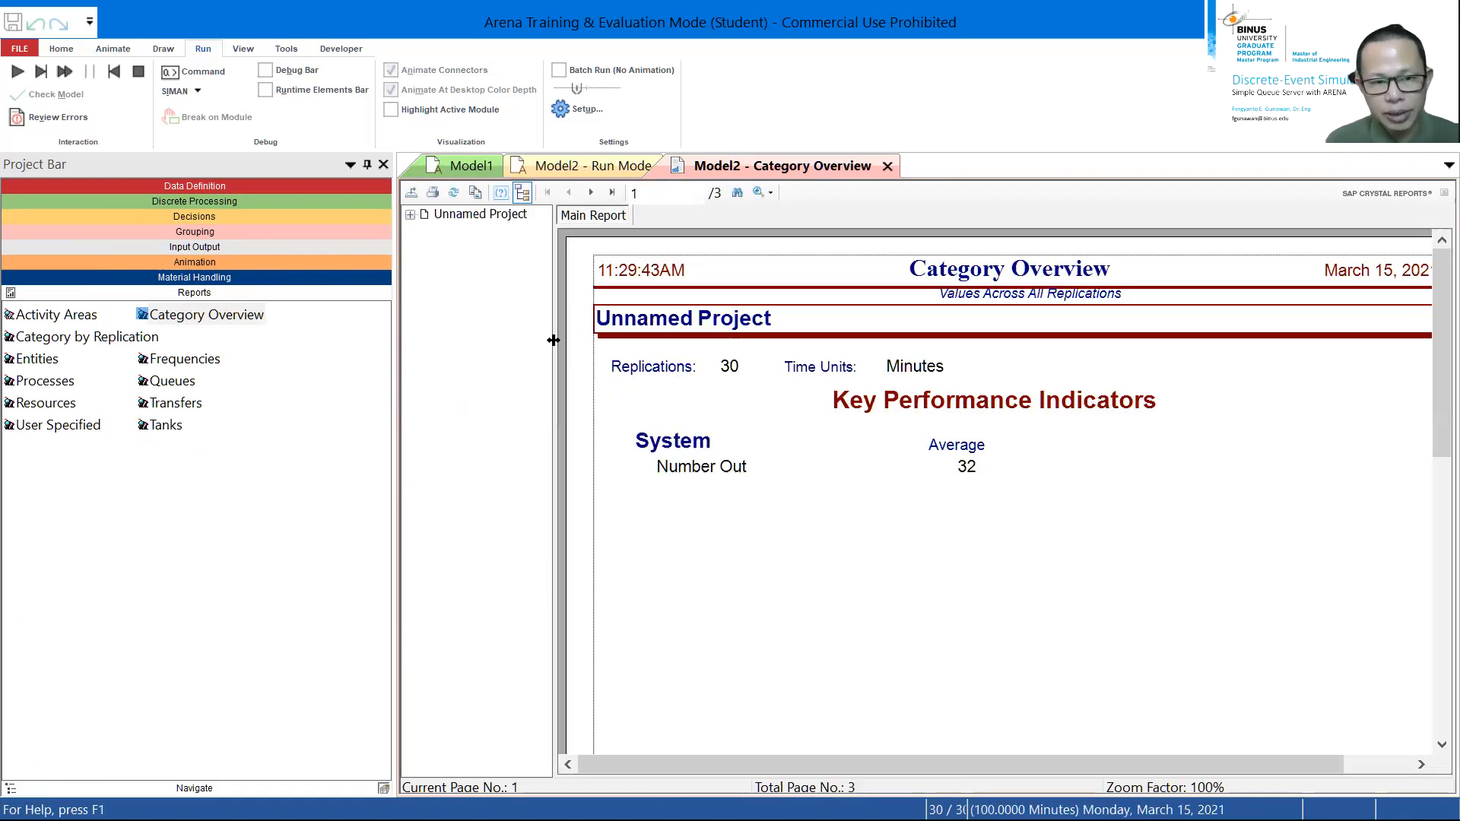
left_click(868, 339)
left_click(758, 390)
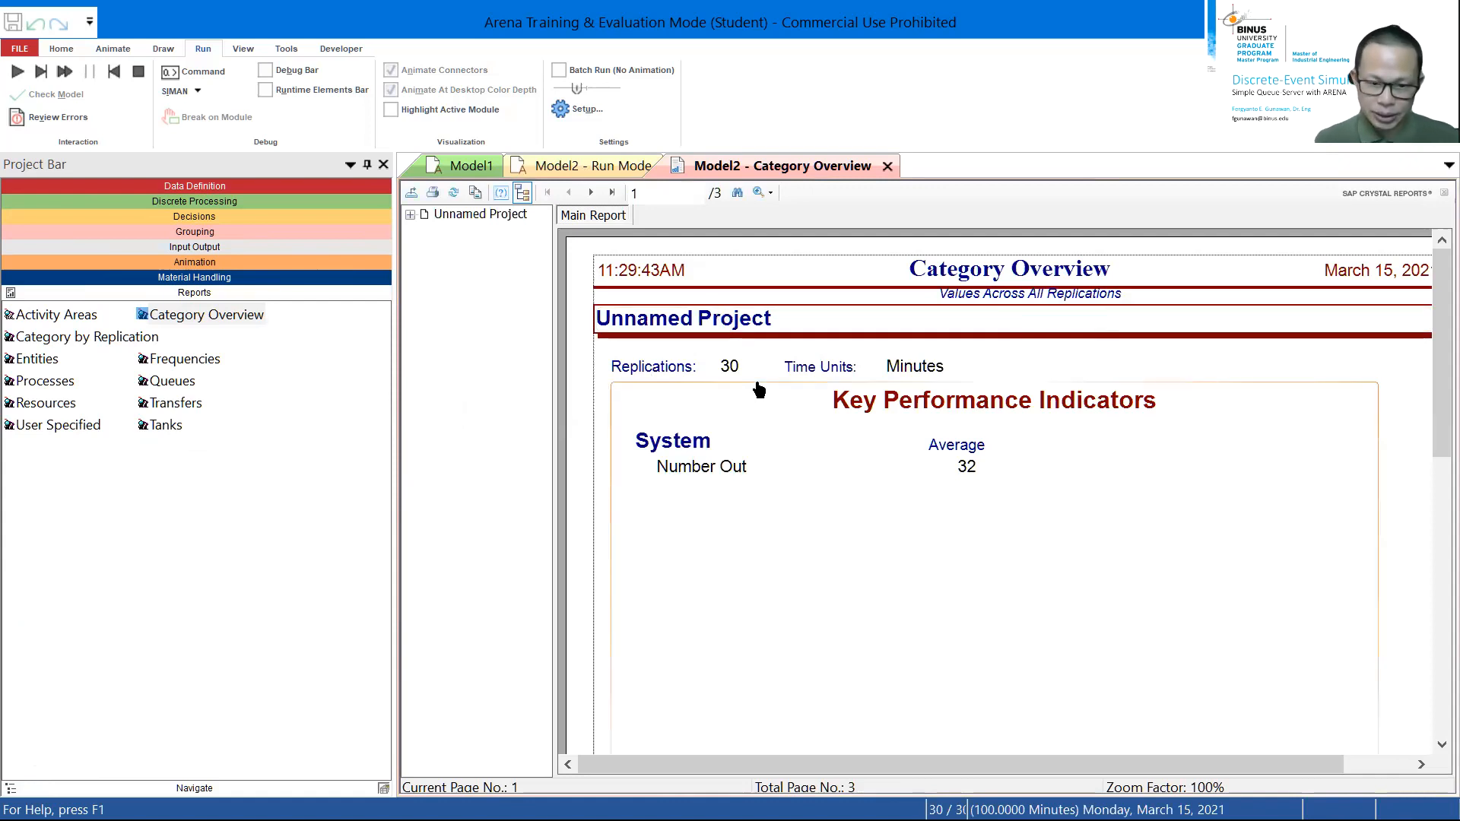
left_click(556, 390)
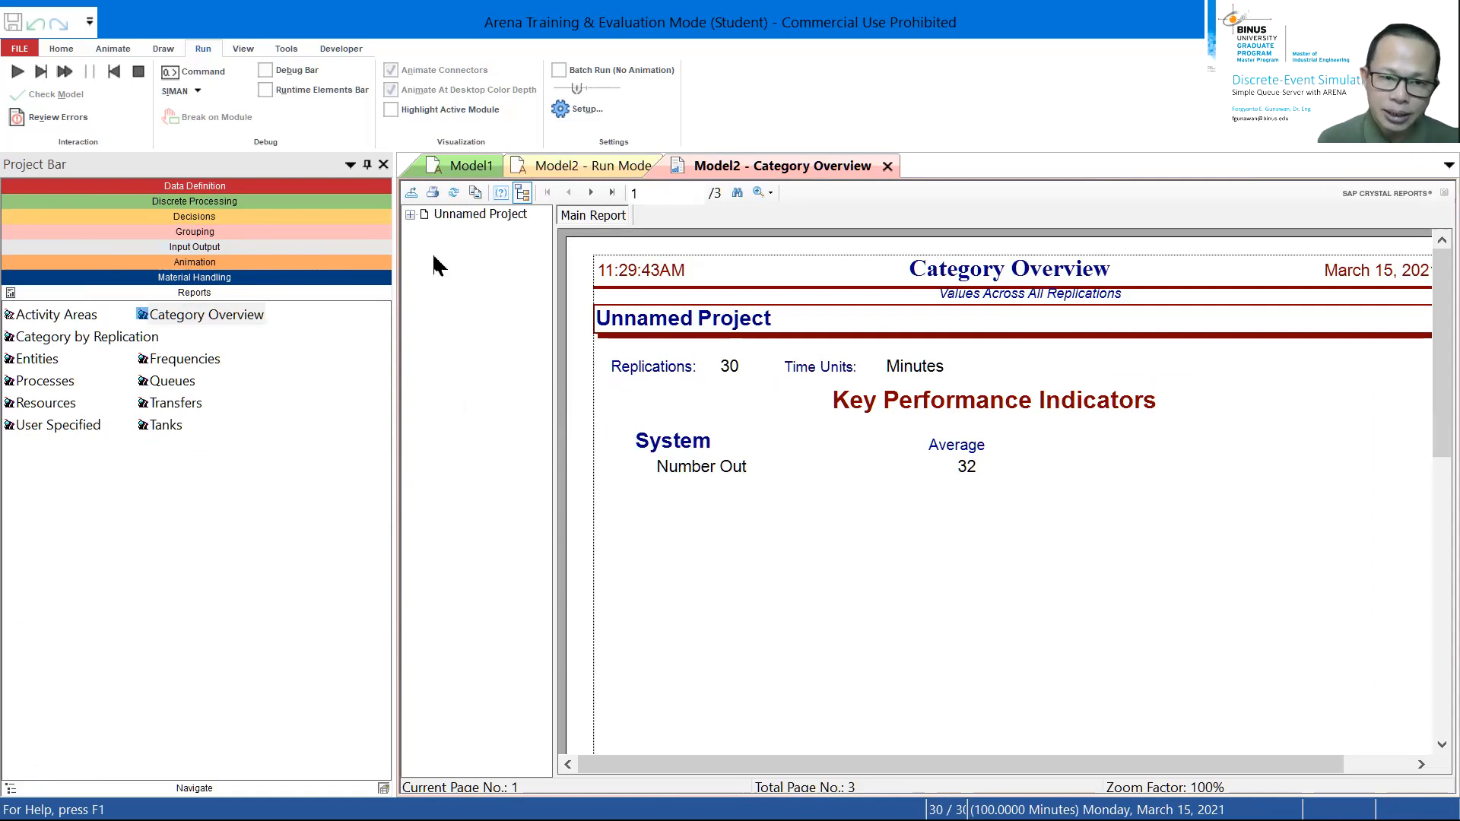
Expand the report's Entity section and its Other group, and go to the WIP statistics.
left_click(410, 215)
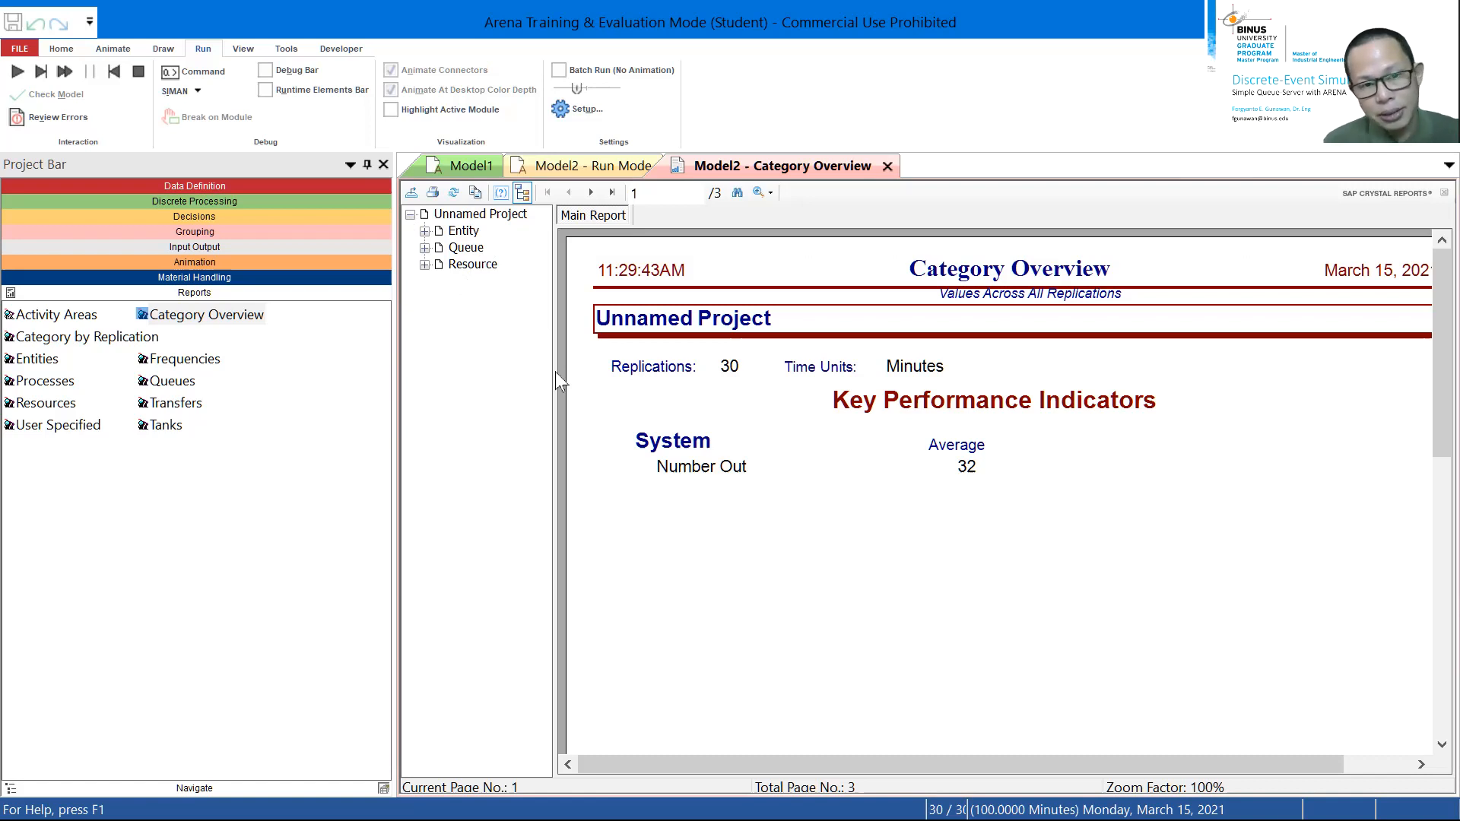
left_click(425, 231)
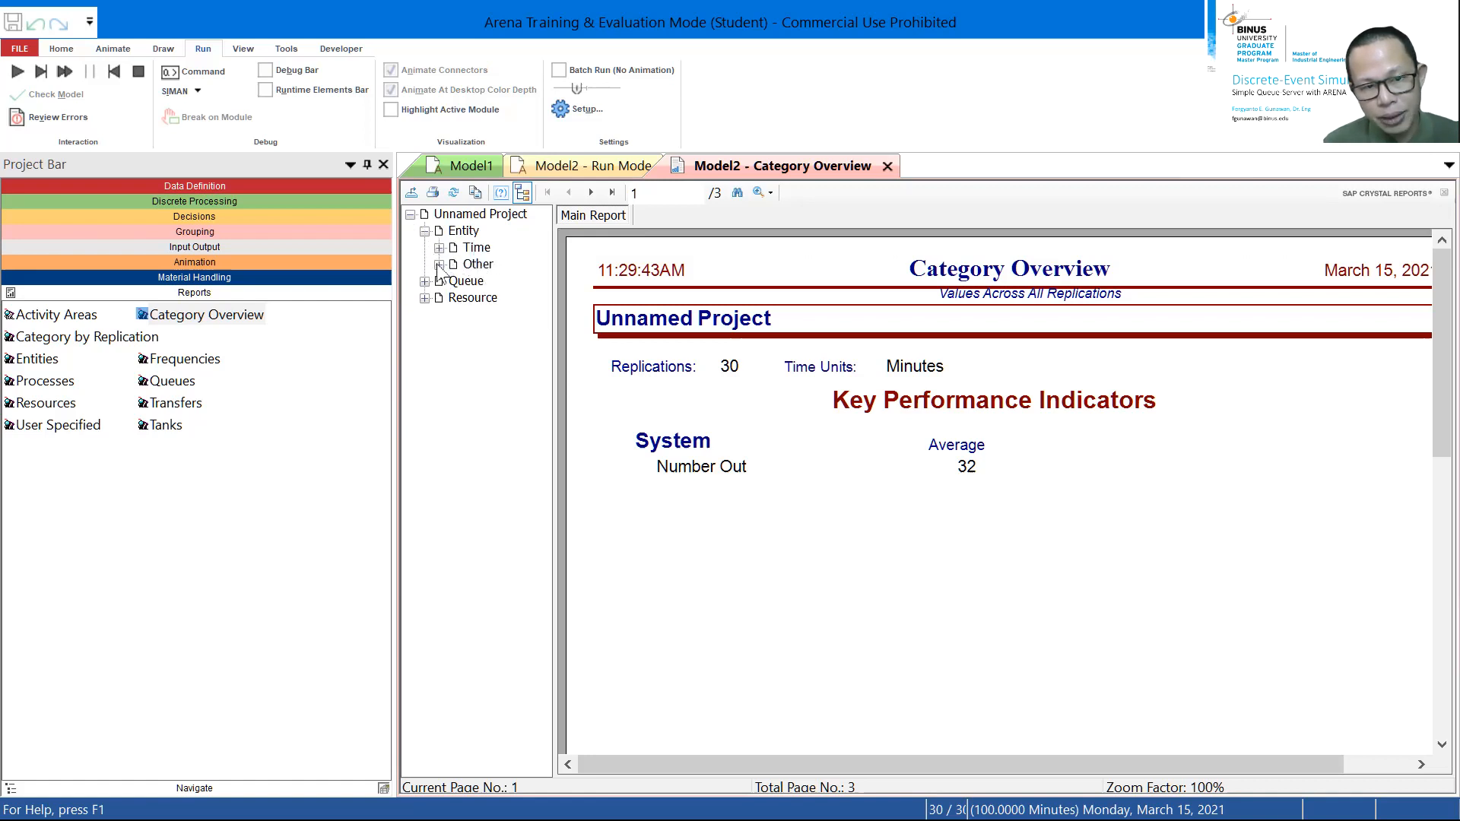
left_click(439, 264)
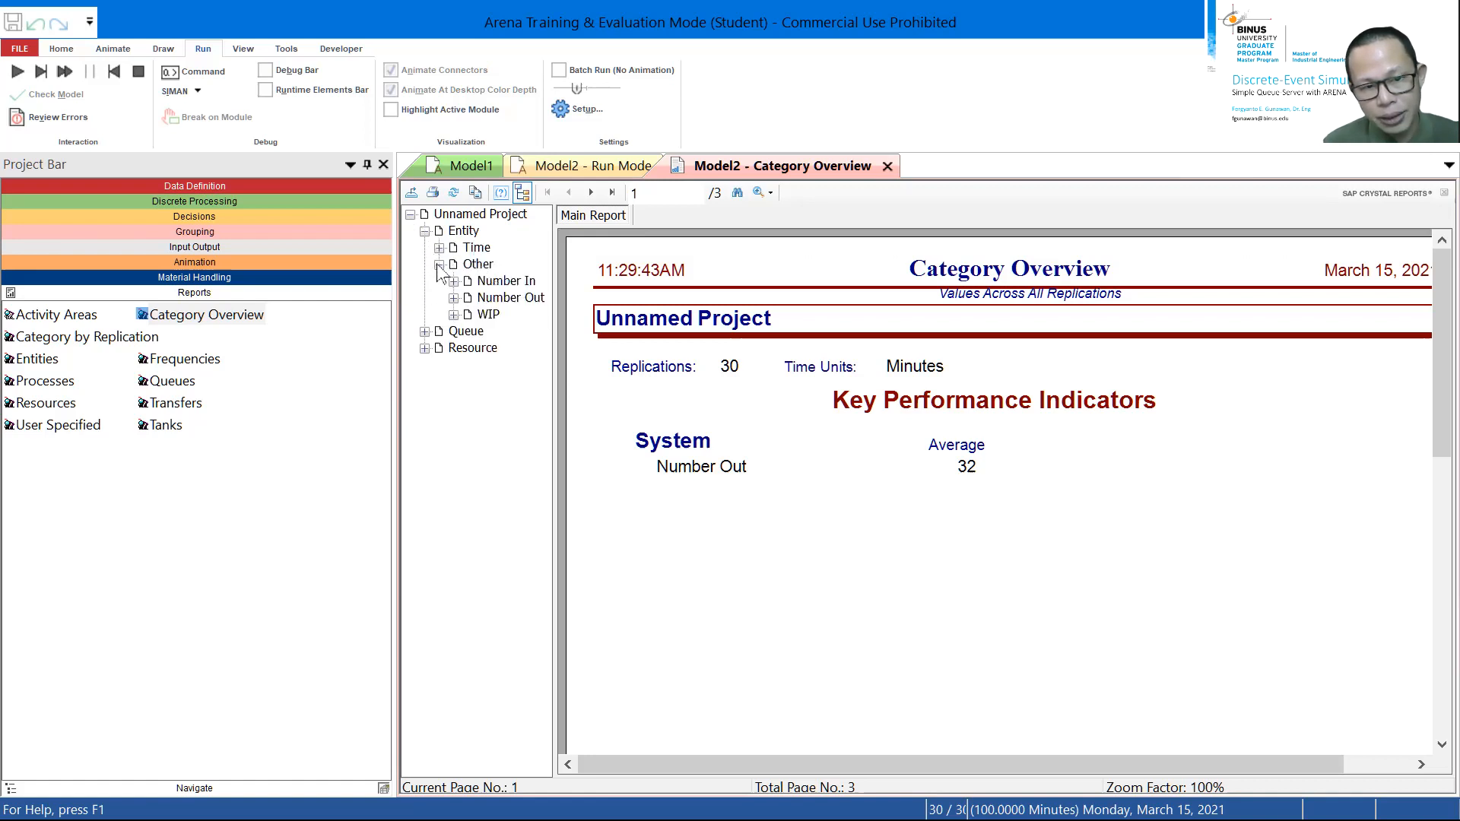
left_click(488, 314)
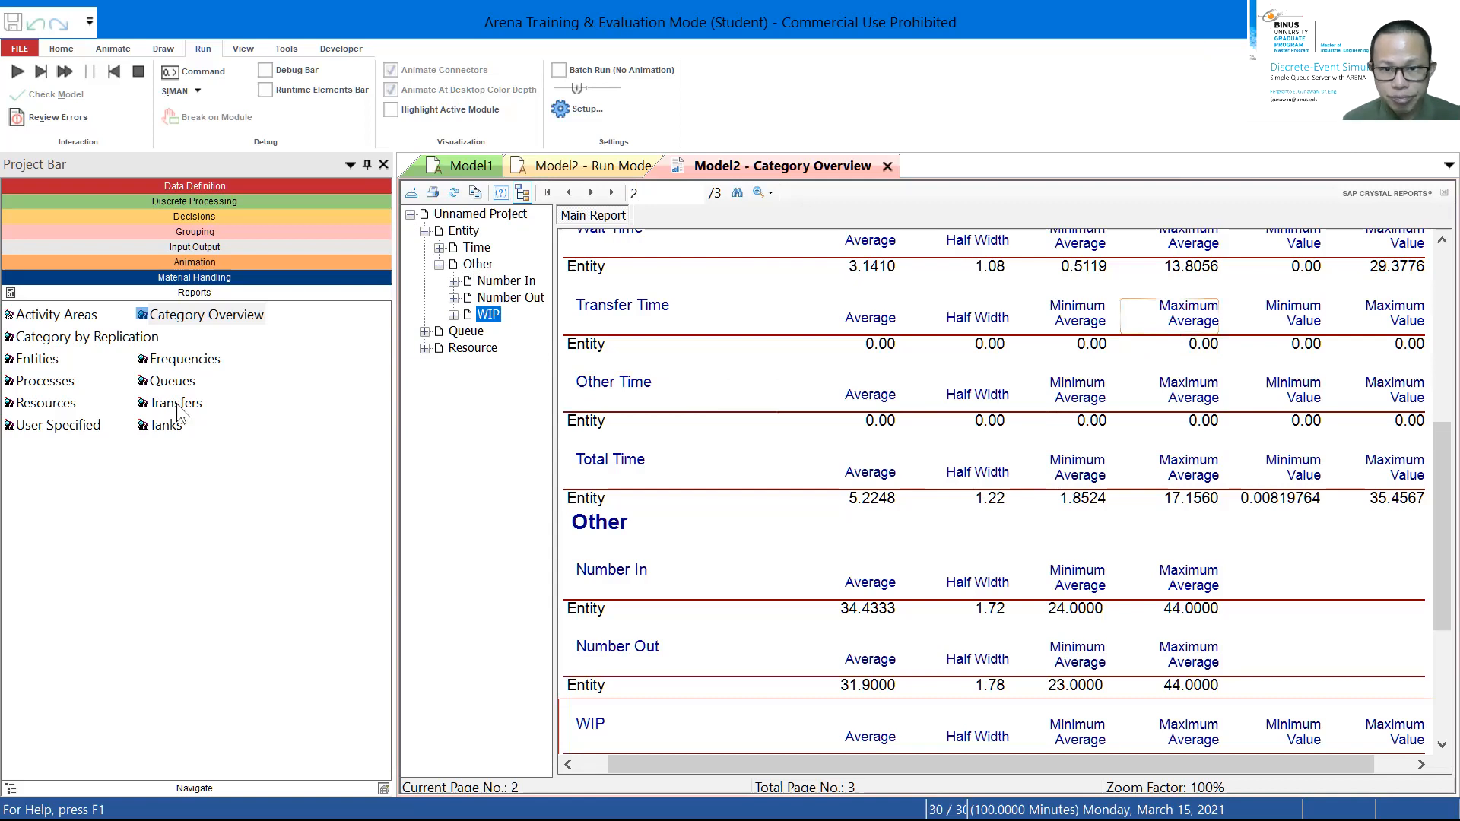
Examine the entity time statistics from VA Time to Total Time, plus Number In, Number Out and WIP.
scroll(711, 521, "up", 3)
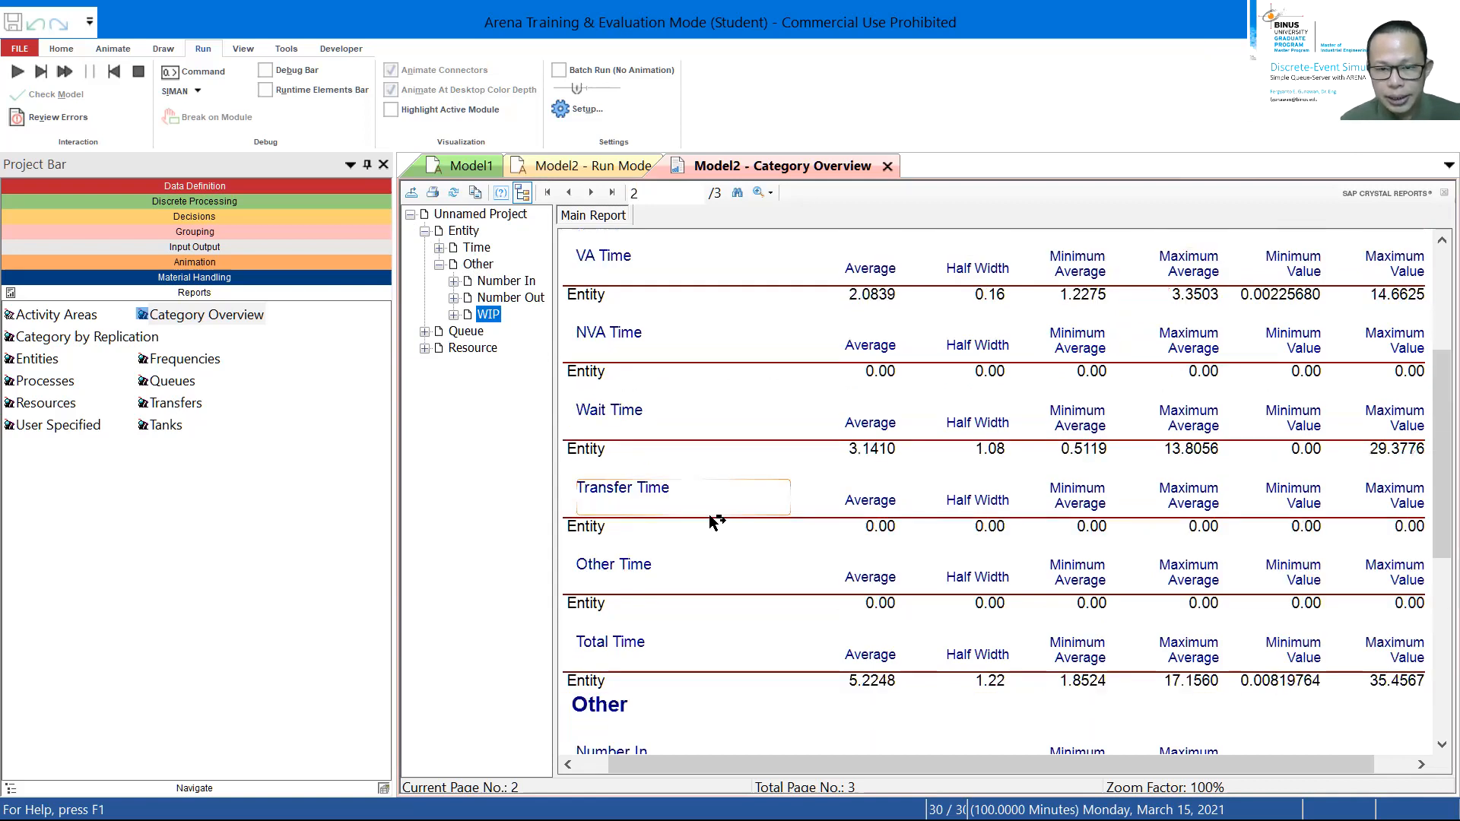
scroll(717, 521, "up", 3)
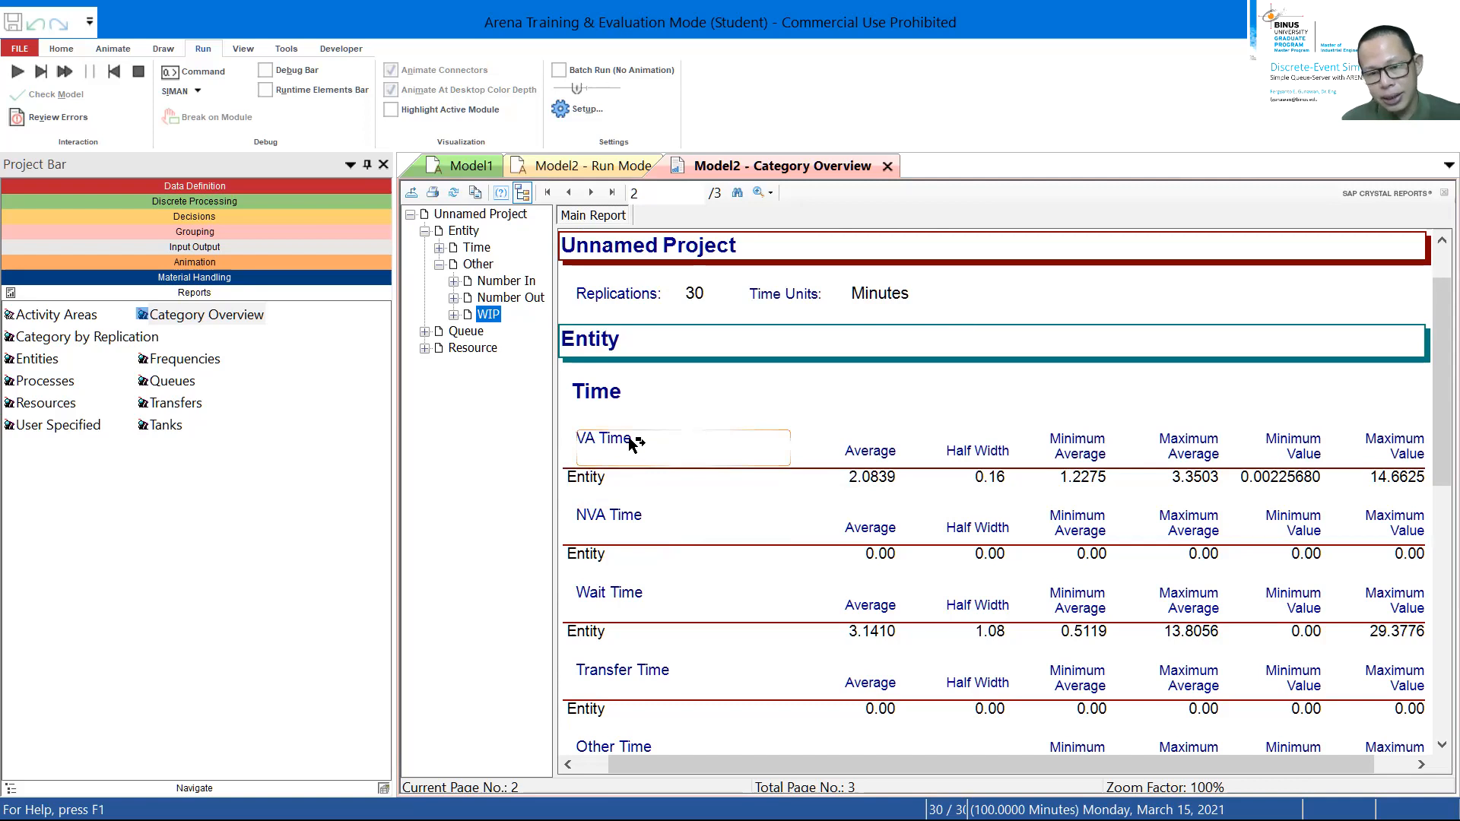
scroll(631, 437, "down", 2)
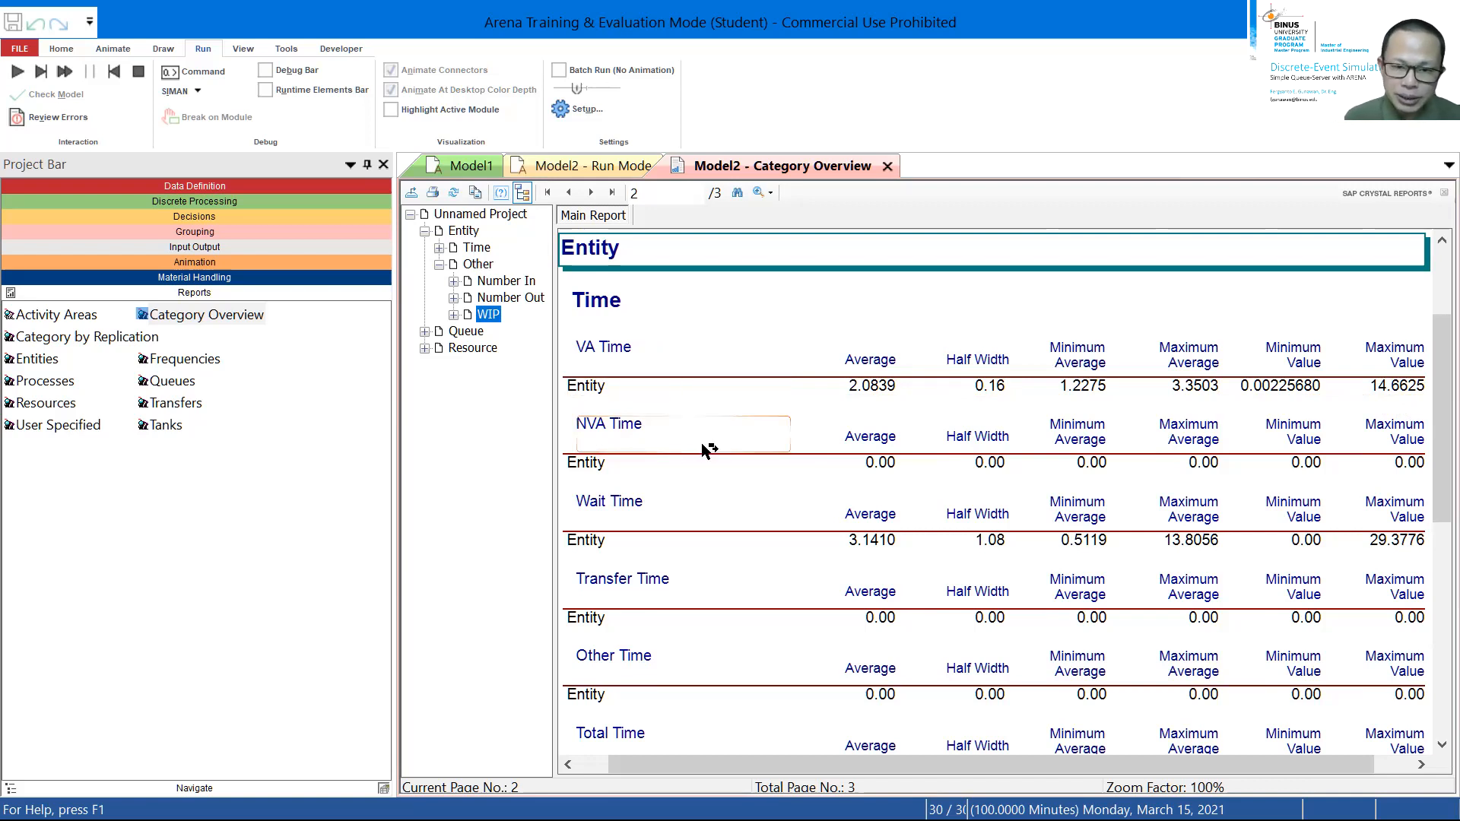
scroll(694, 456, "down", 1)
scroll(695, 459, "down", 1)
scroll(693, 463, "down", 2)
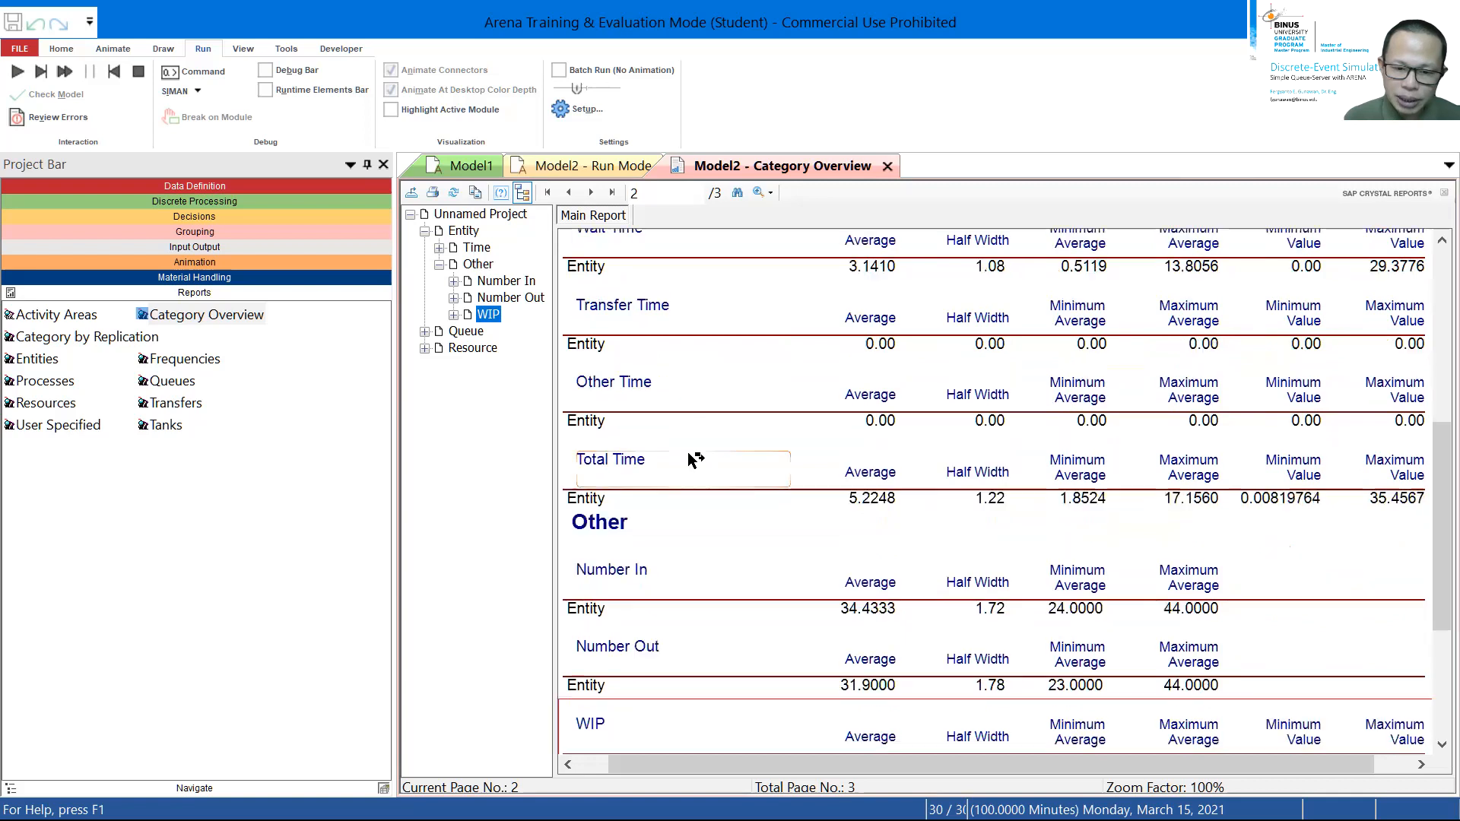
scroll(694, 464, "down", 1)
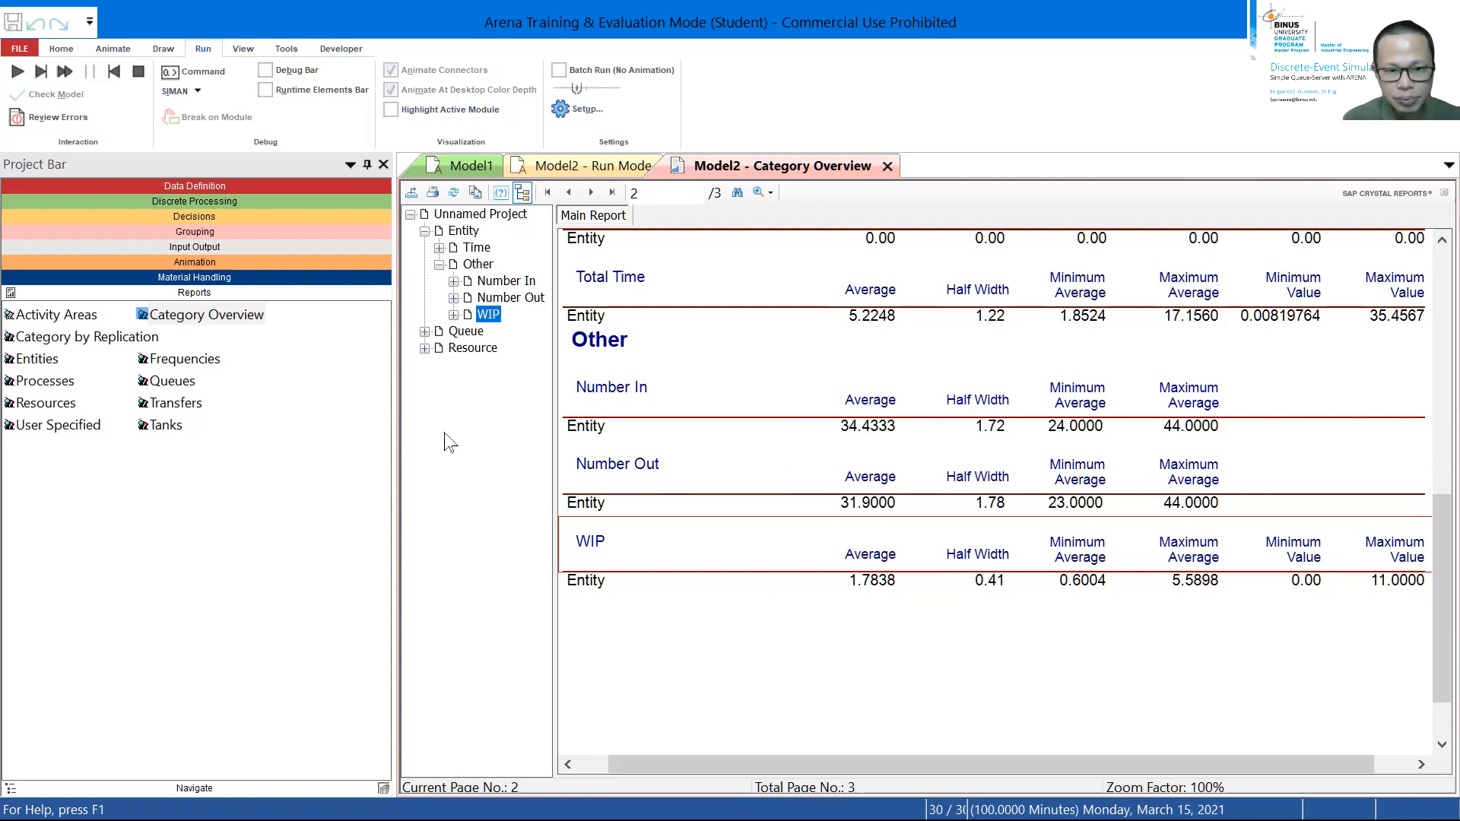
Go to the report's Queue section and examine waiting time, number waiting and the resource usage statistics.
left_click(424, 331)
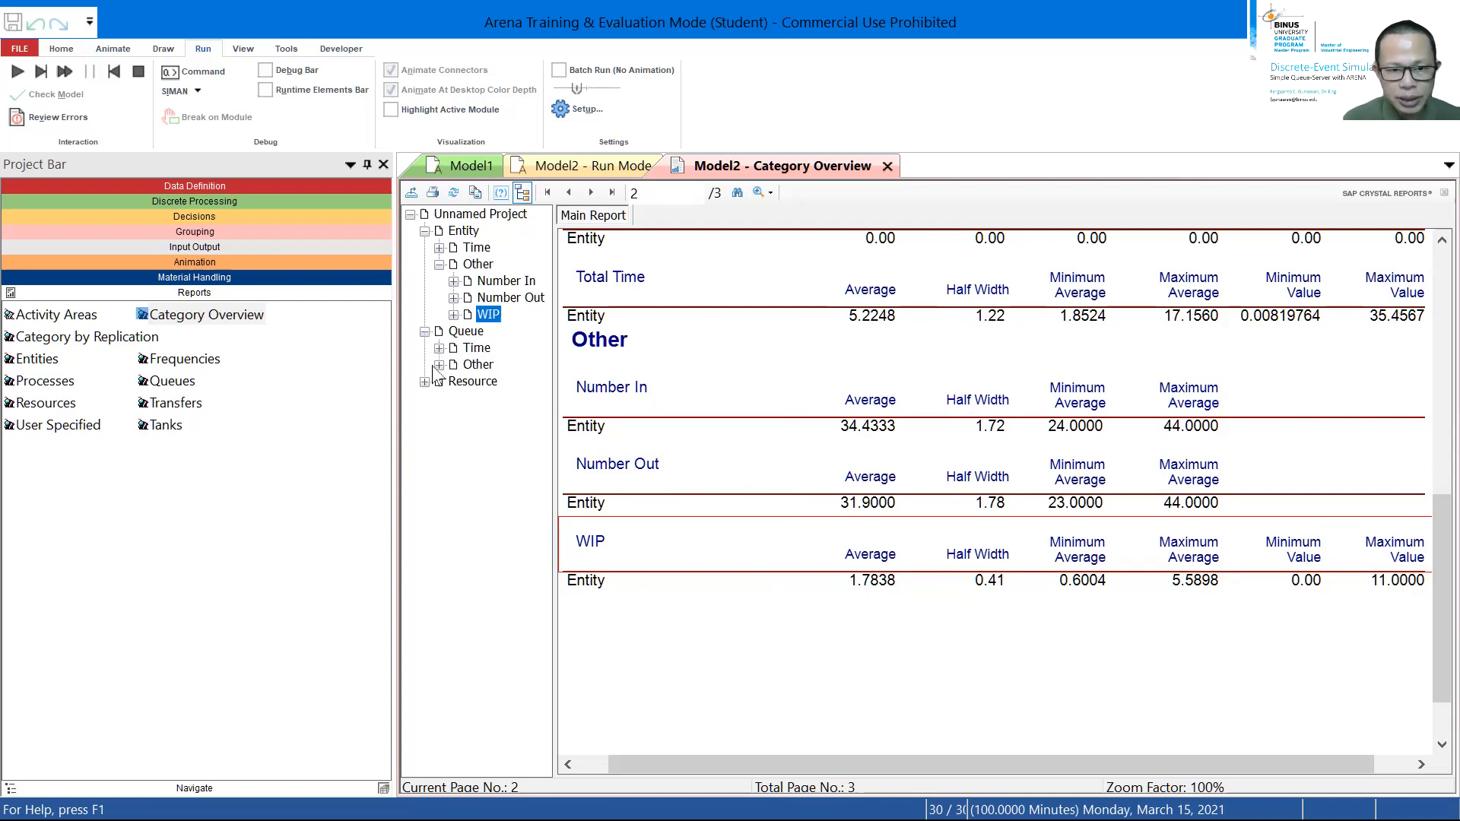
left_click(473, 365)
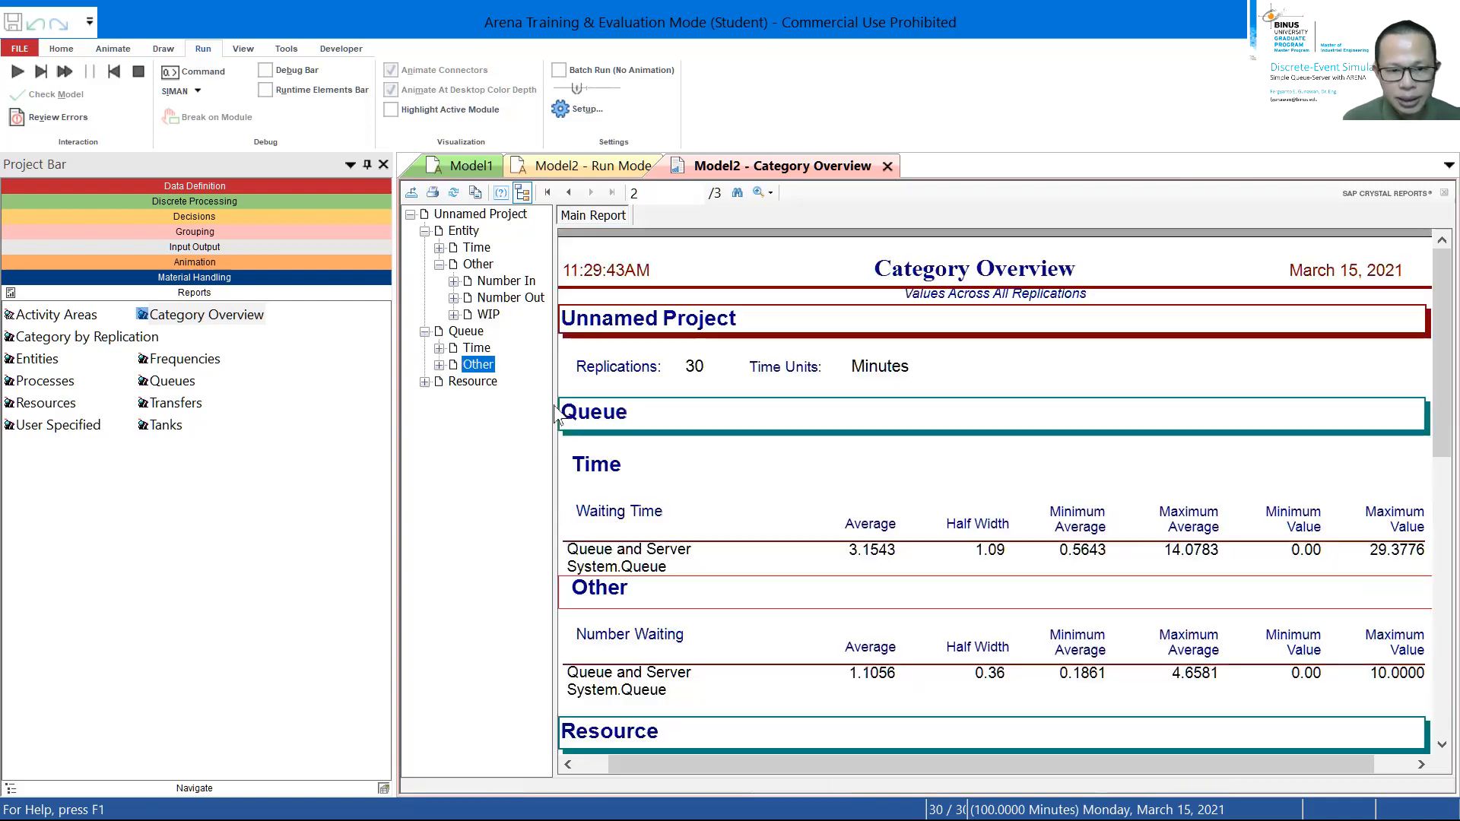
scroll(693, 477, "down", 2)
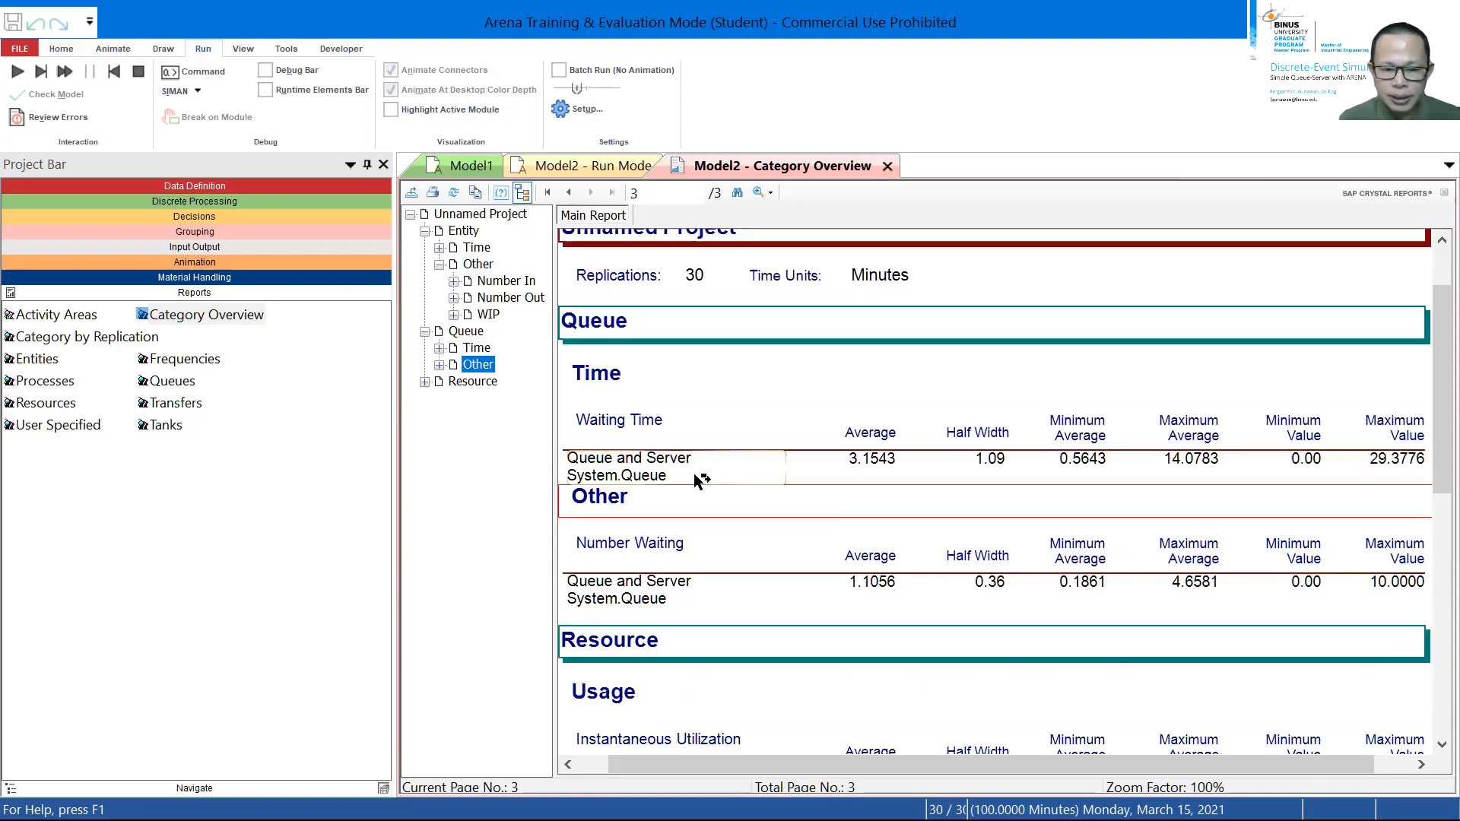
scroll(709, 471, "down", 2)
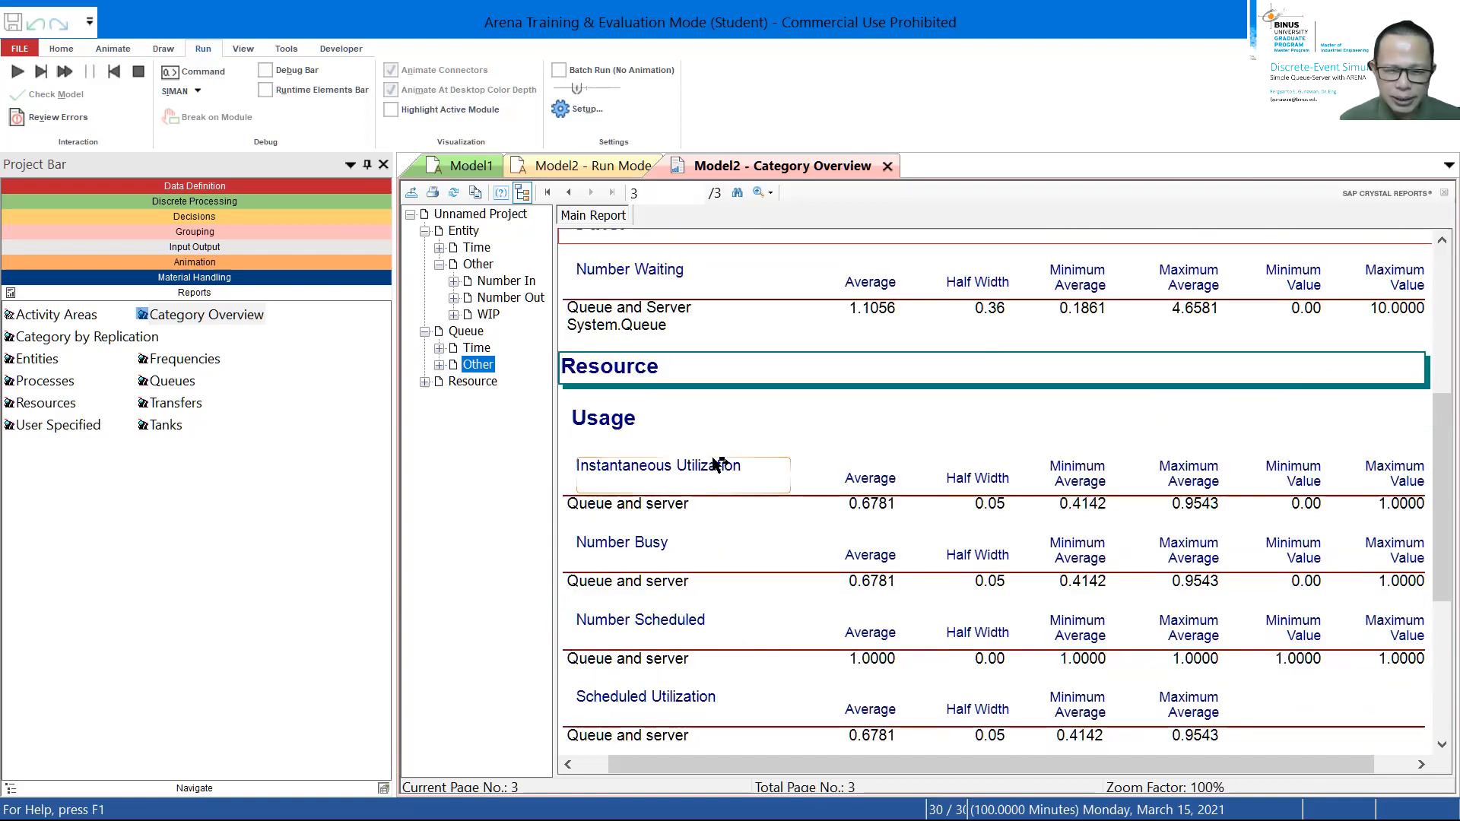
scroll(736, 454, "down", 2)
scroll(745, 482, "up", 1)
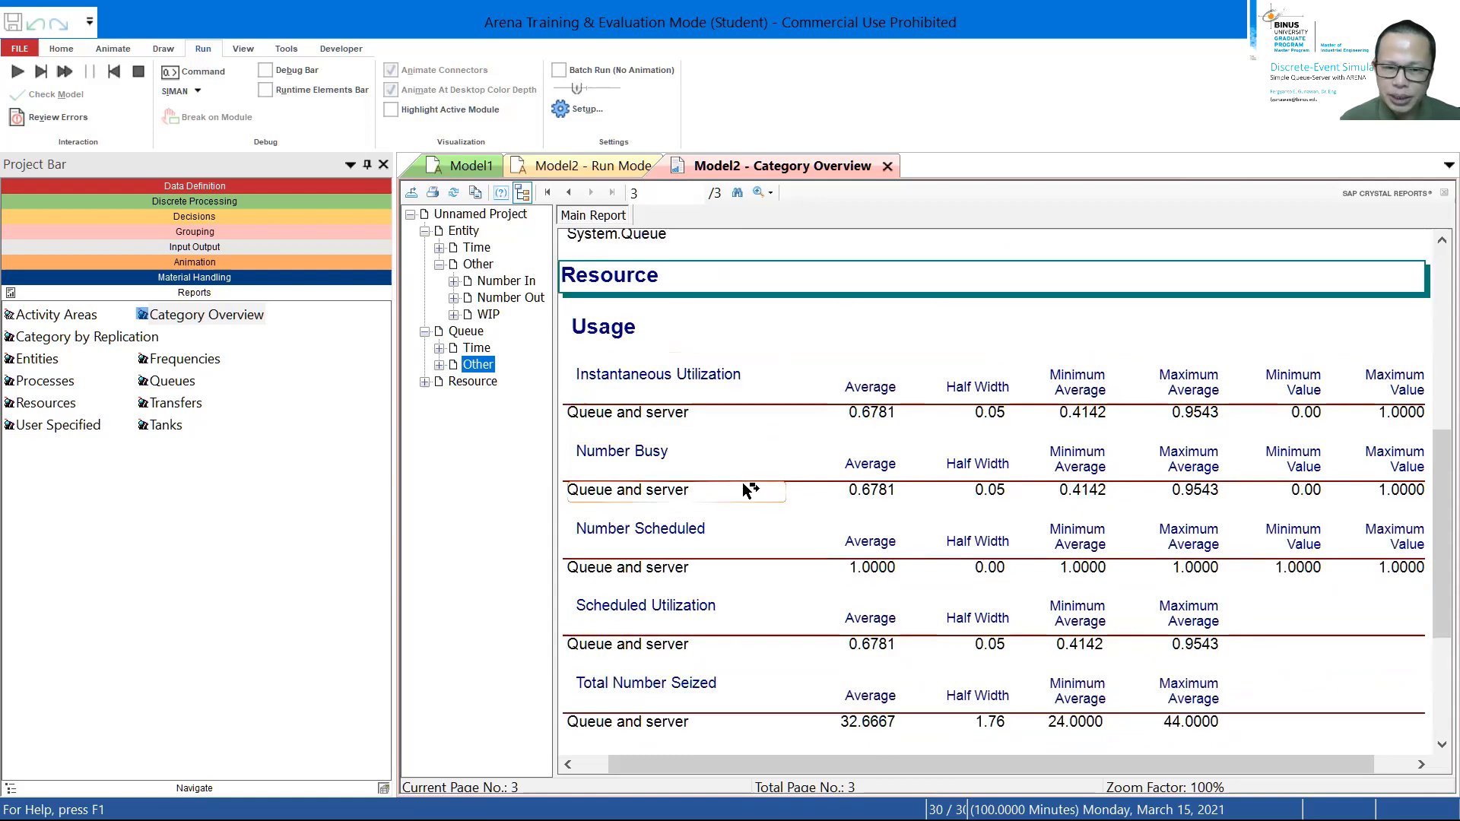
scroll(748, 494, "up", 2)
scroll(751, 494, "up", 2)
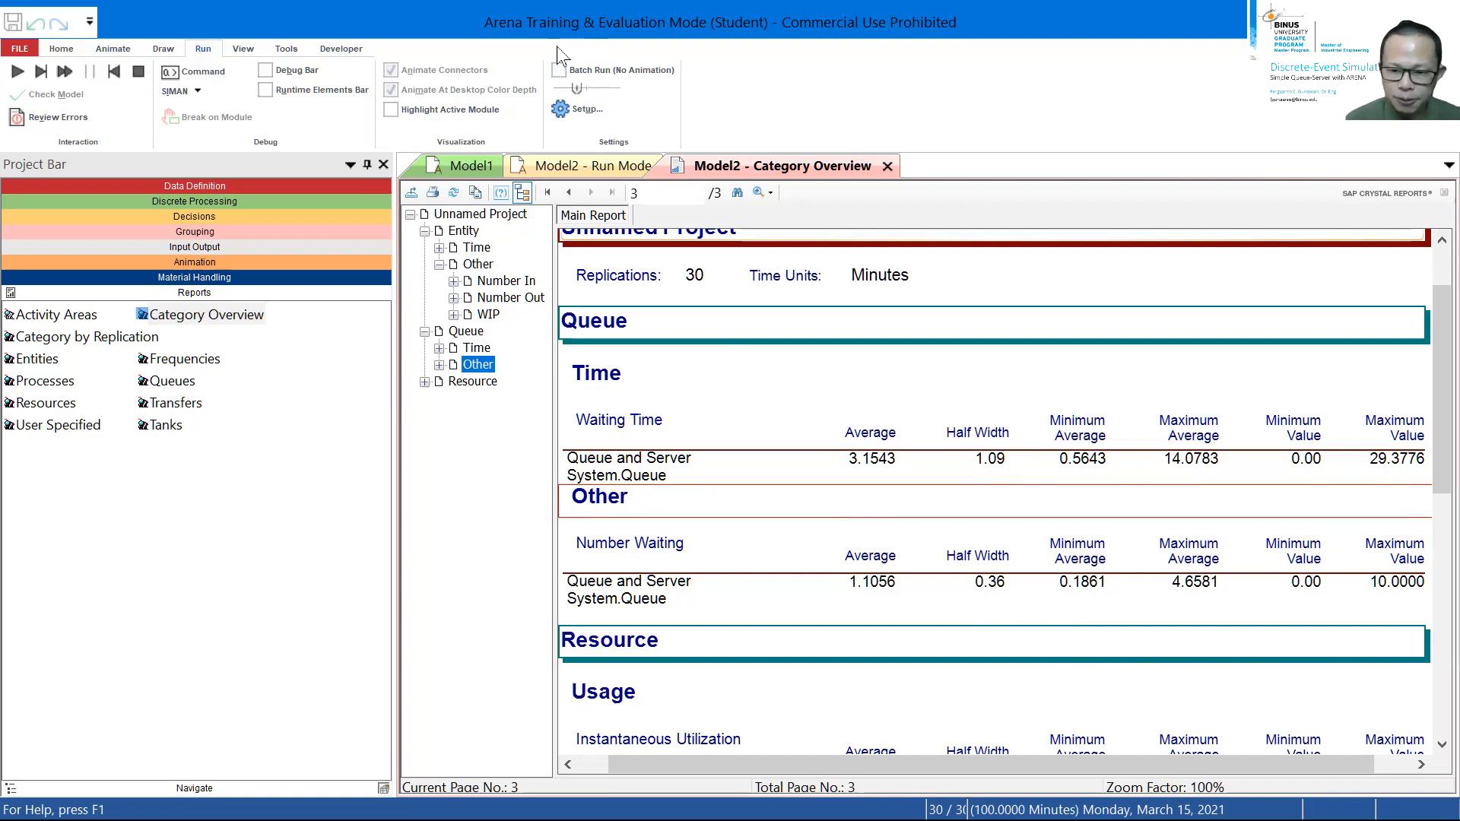
Switch to the queue diagram in Microsoft Whiteboard and on to the presentation's closing Thank You slide.
key("alt+Tab")
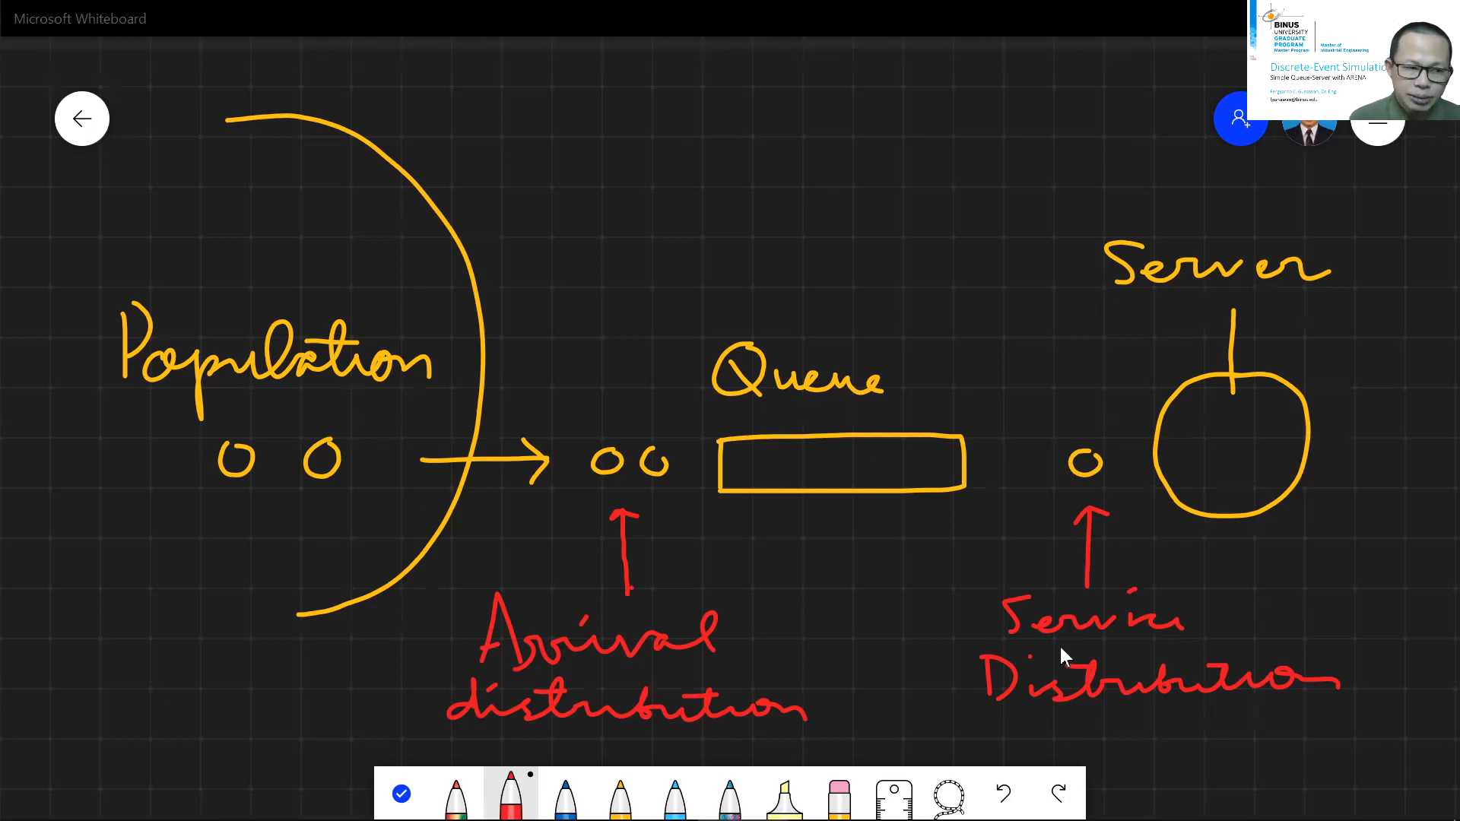
key("alt+Tab")
key("End")
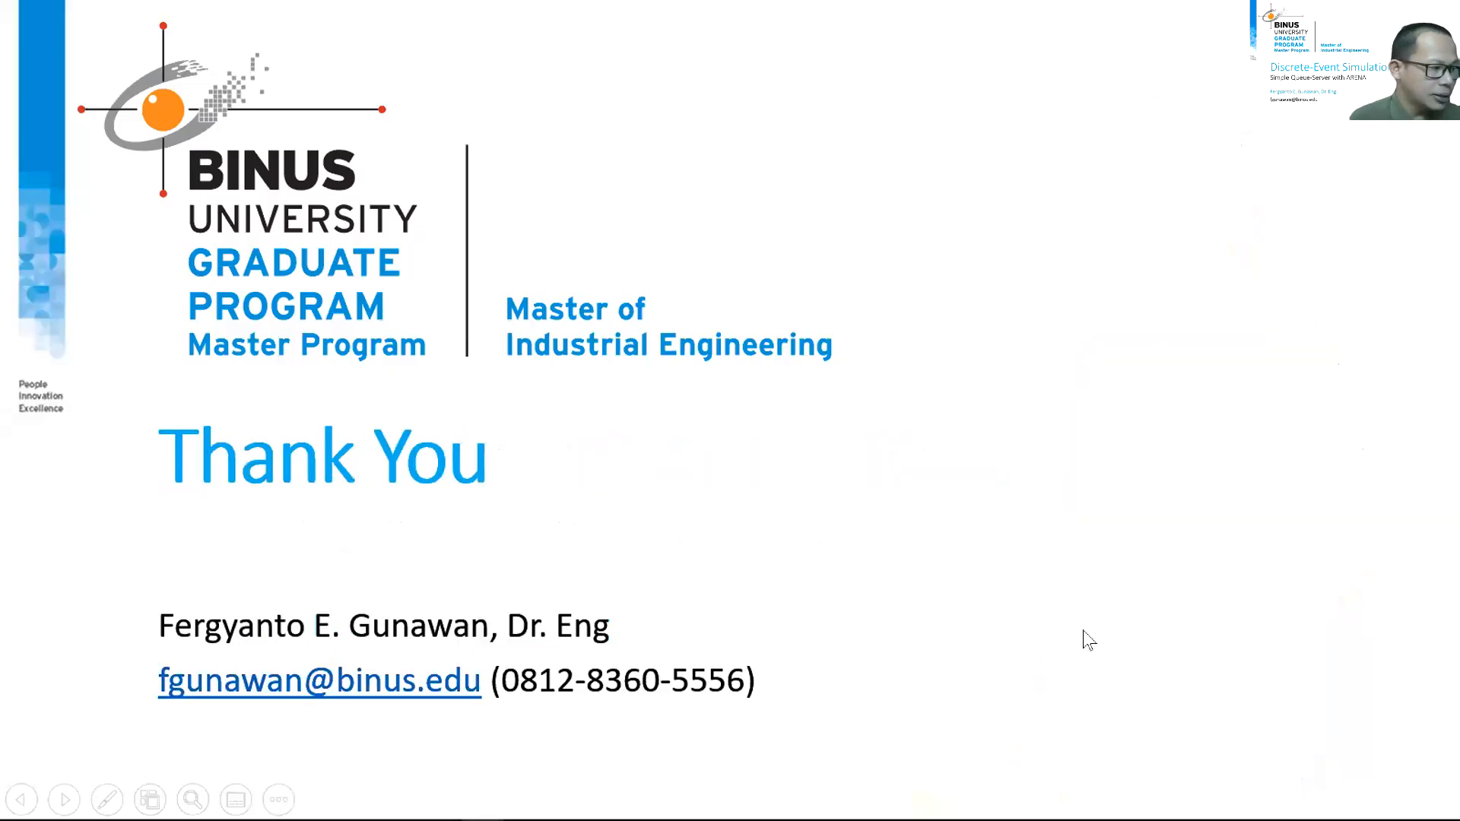